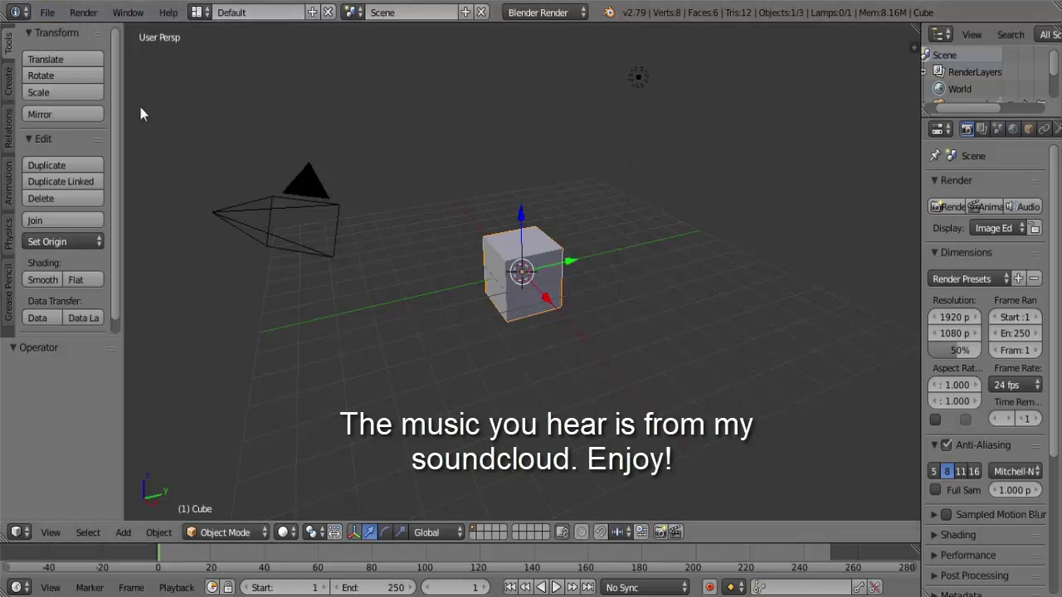
Open the Open Blender File browser on the Desktop folder via the File menu
click(48, 13)
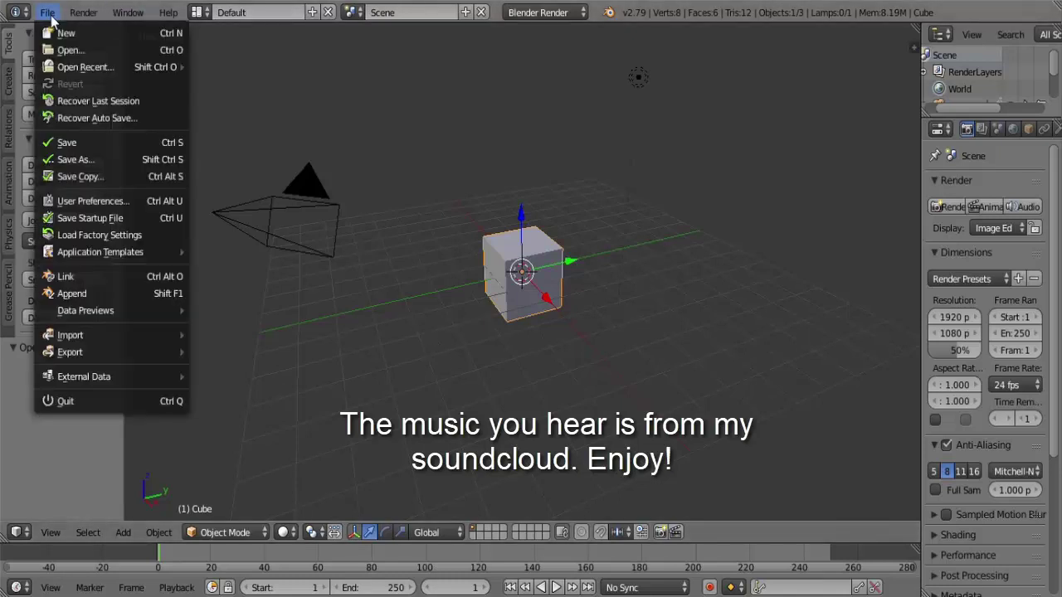
click(111, 50)
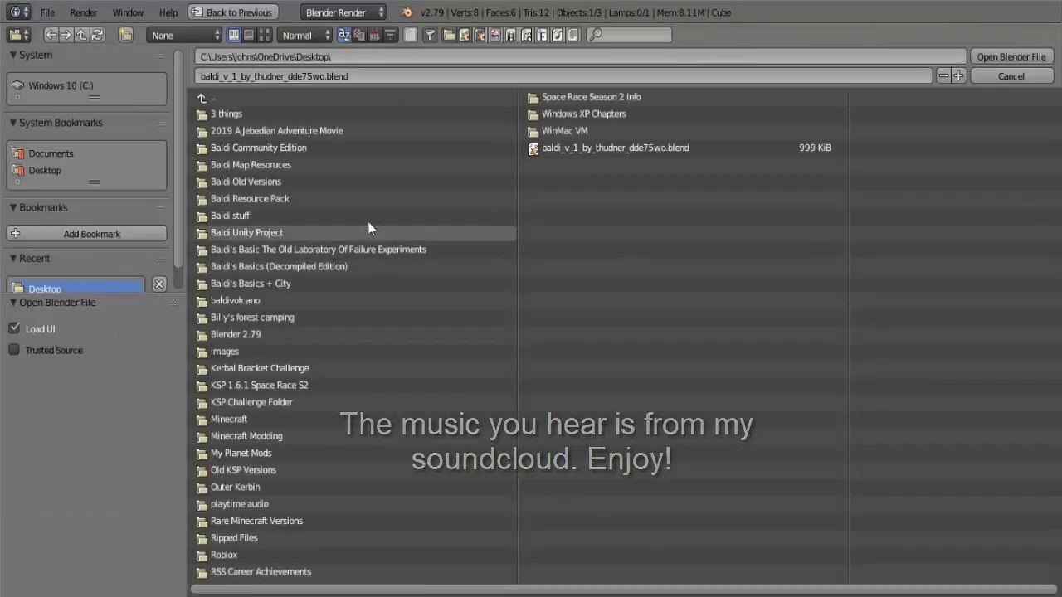
Load baldi_v_1_by_thudner_dde75wo.blend from the Desktop
click(561, 152)
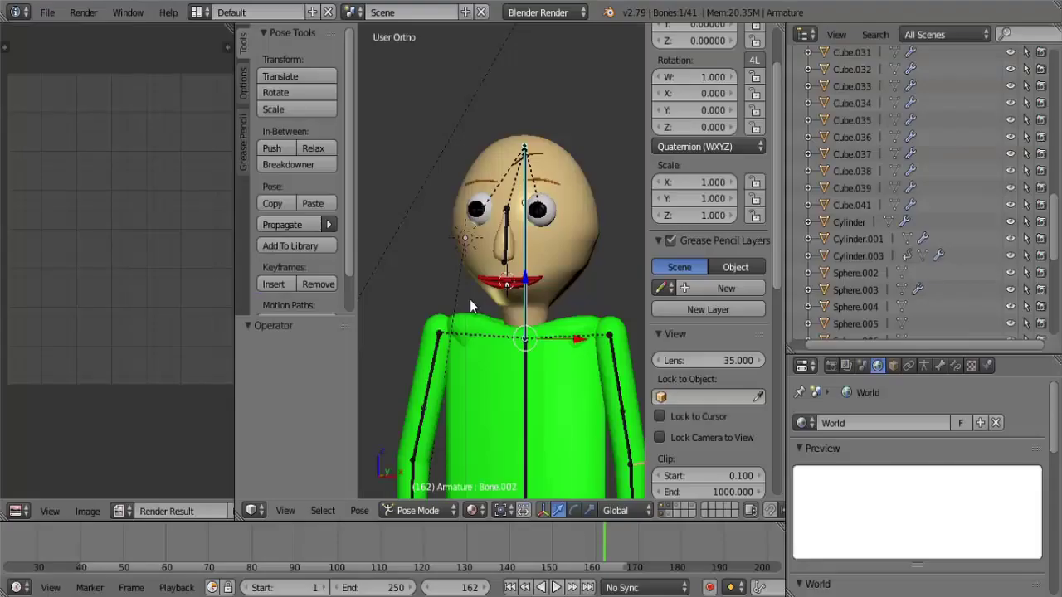
scroll(539, 253, down, 6)
scroll(560, 372, up, 4)
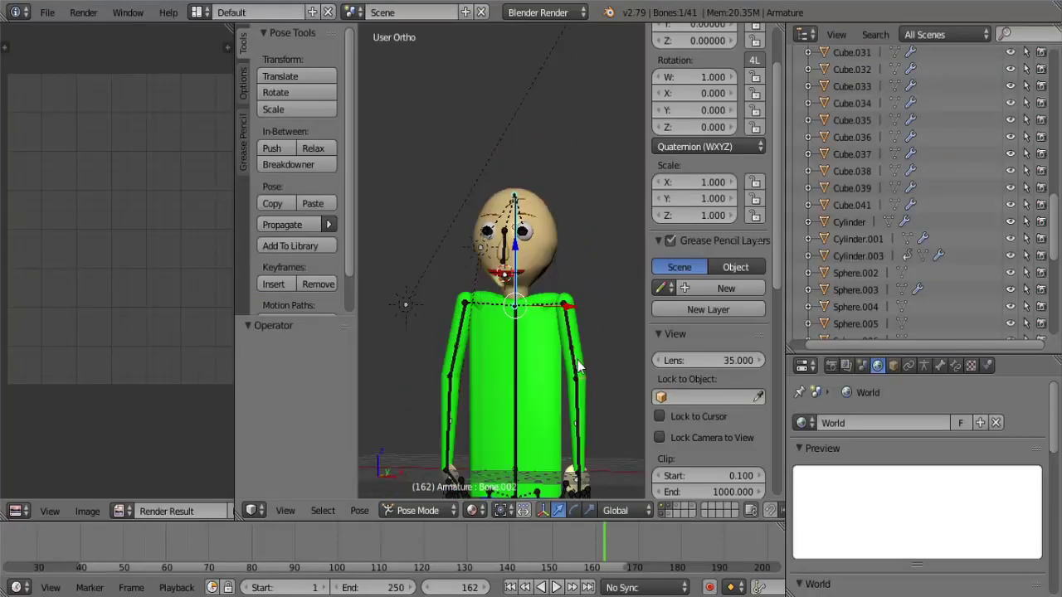
Raise the right-side arm overhead and bend its hand outward
right_click(574, 363)
key(r)
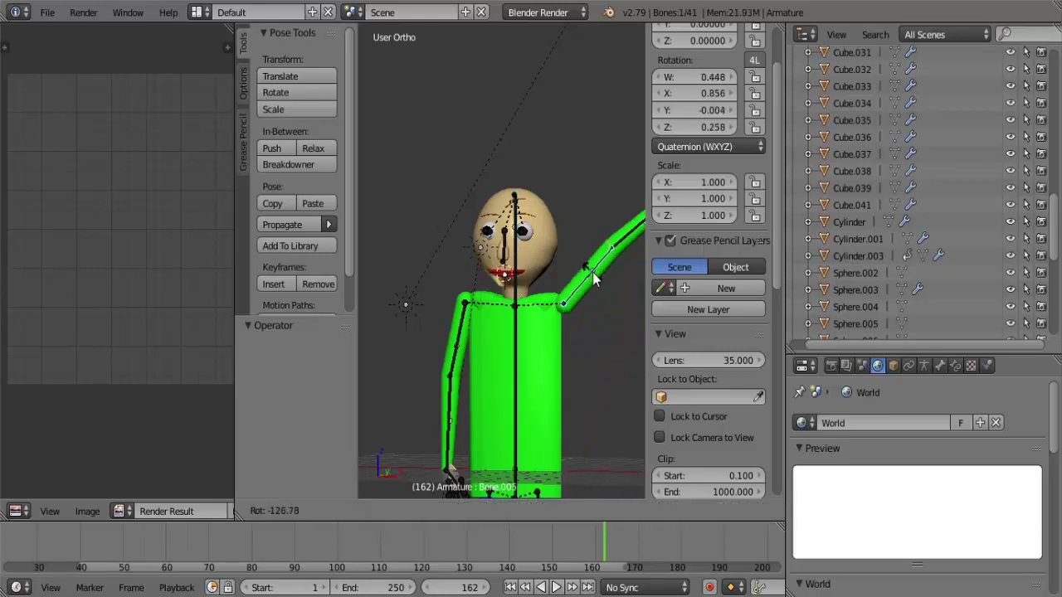
key(r)
key(r)
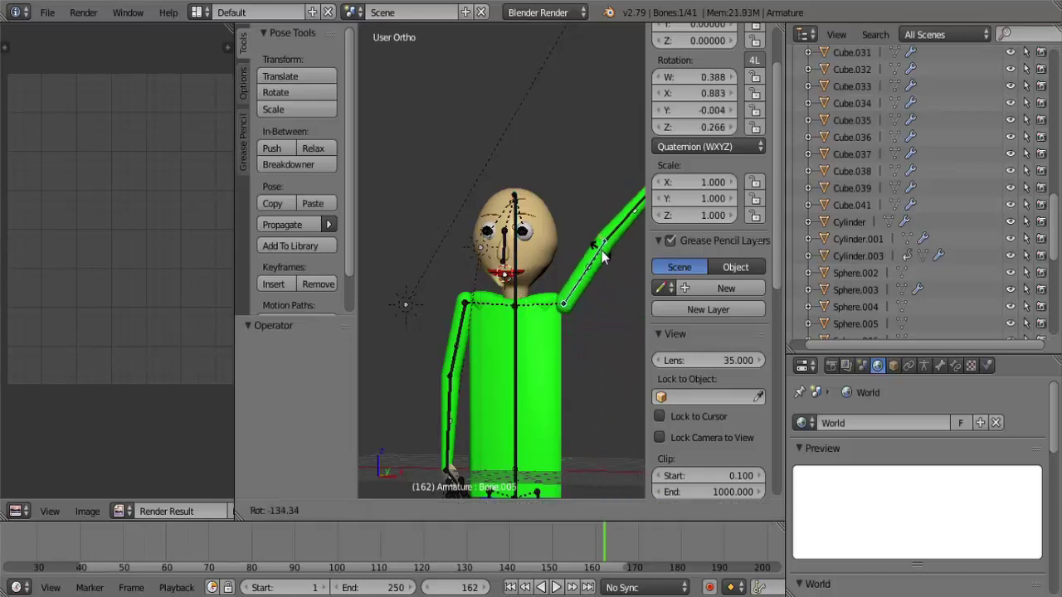
click(609, 316)
scroll(608, 327, down, 2)
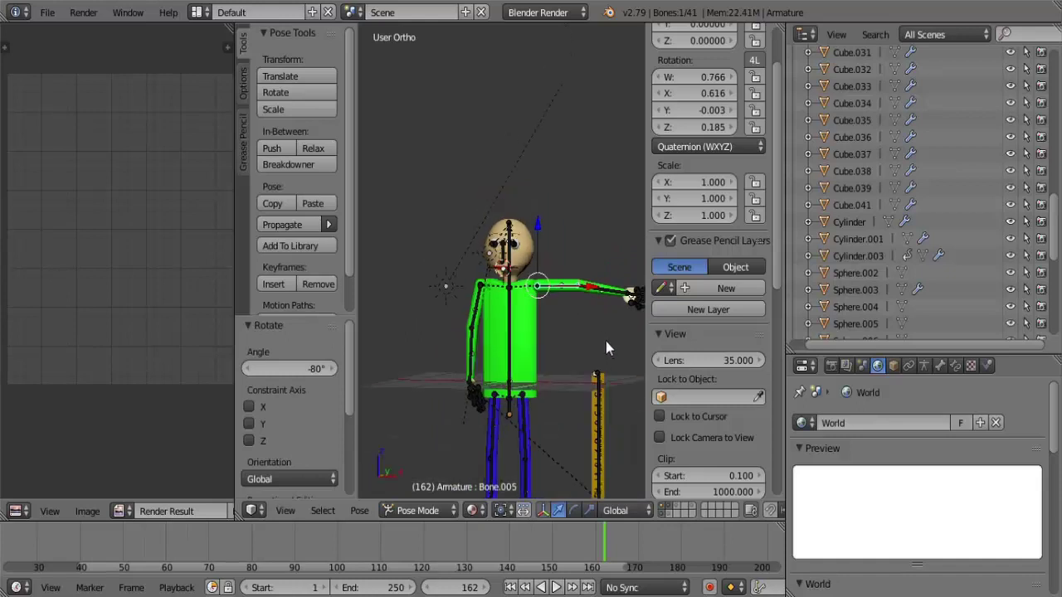
key(g)
key(r)
key(r)
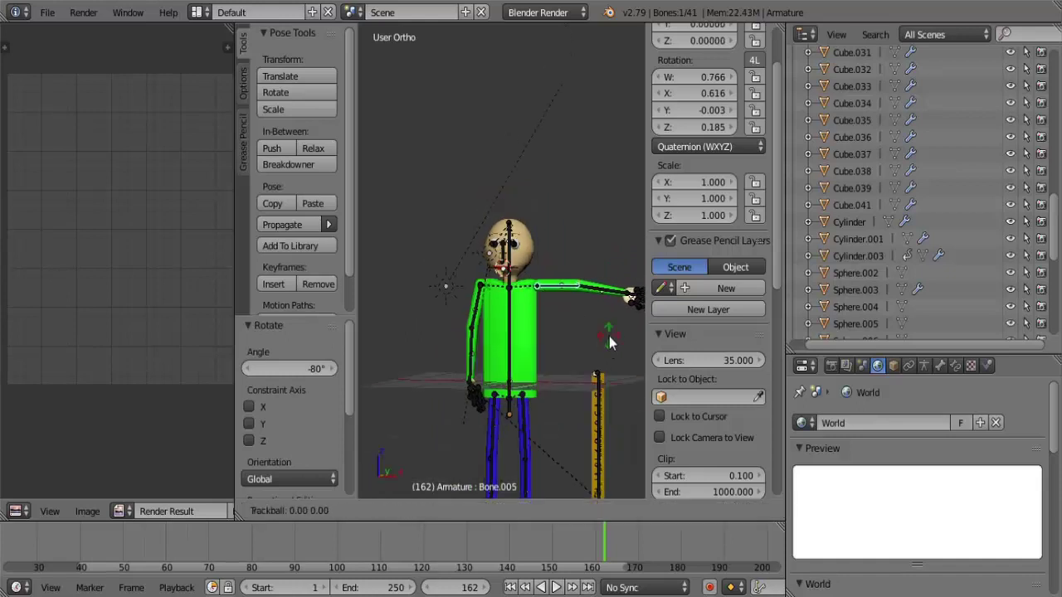
click(603, 336)
right_click(616, 298)
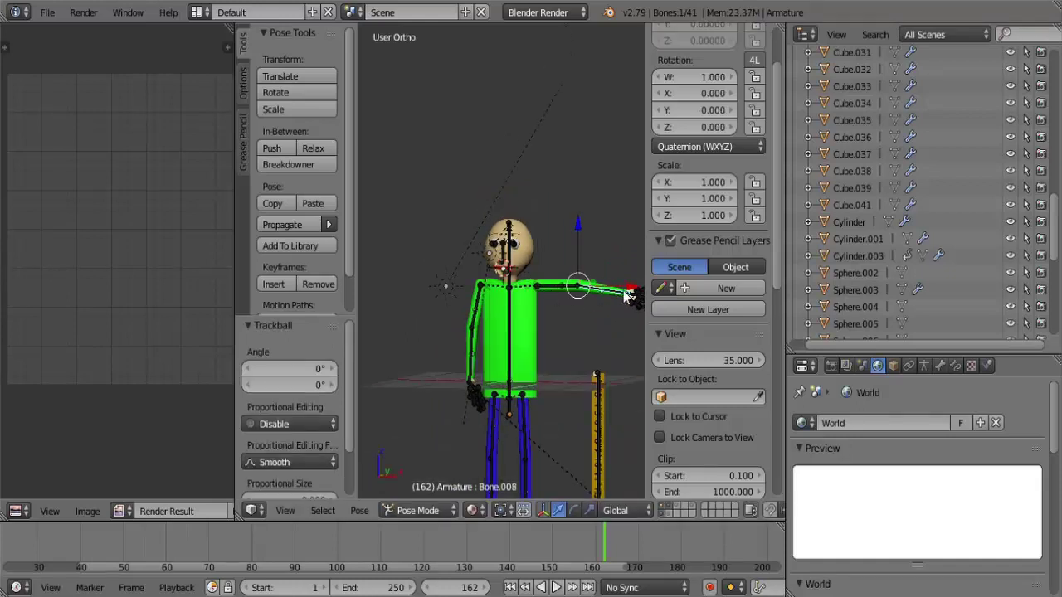
key(r)
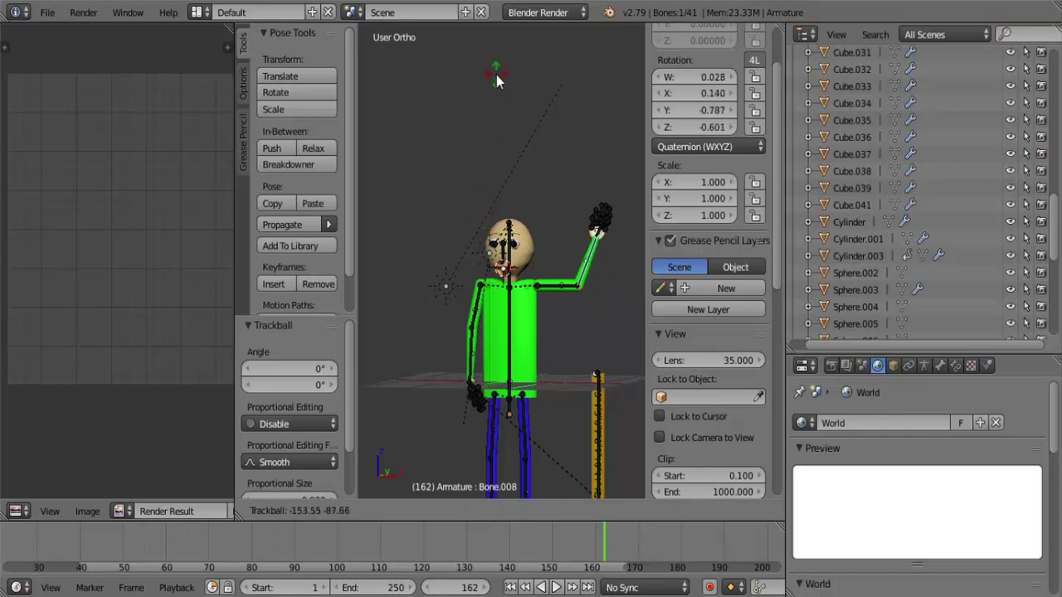
click(496, 75)
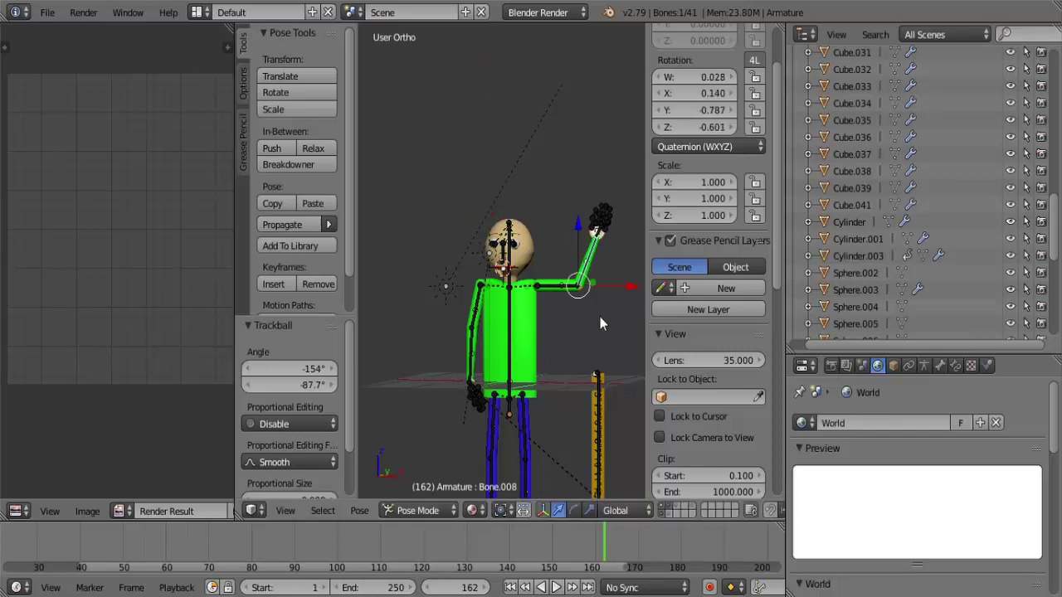
Raise the other arm overhead by rotating its upper arm and forearm bones
right_click(474, 318)
key(r)
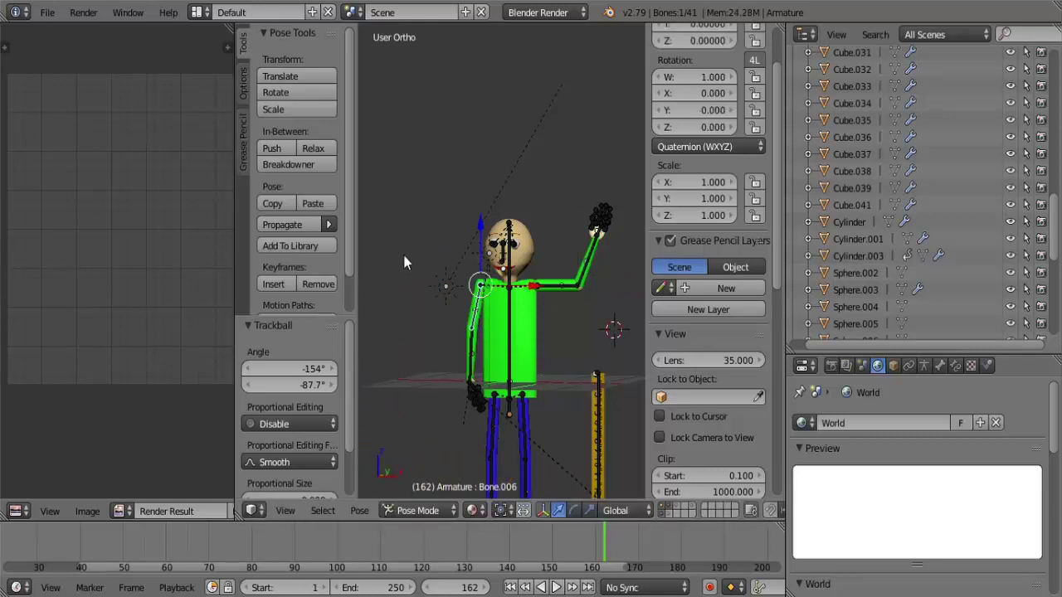
click(501, 145)
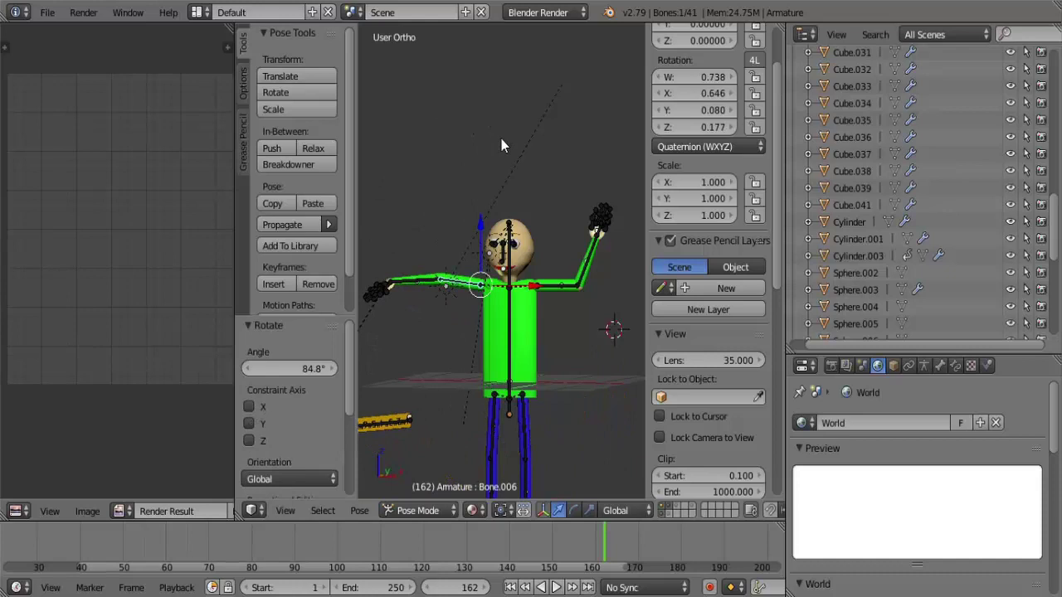
right_click(423, 281)
key(r)
key(r)
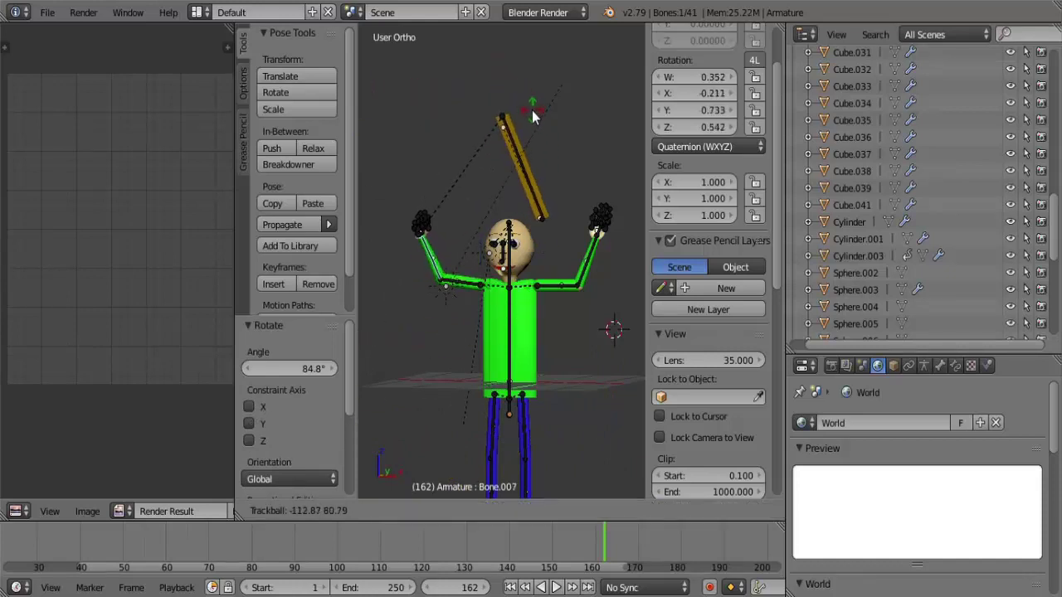
click(519, 102)
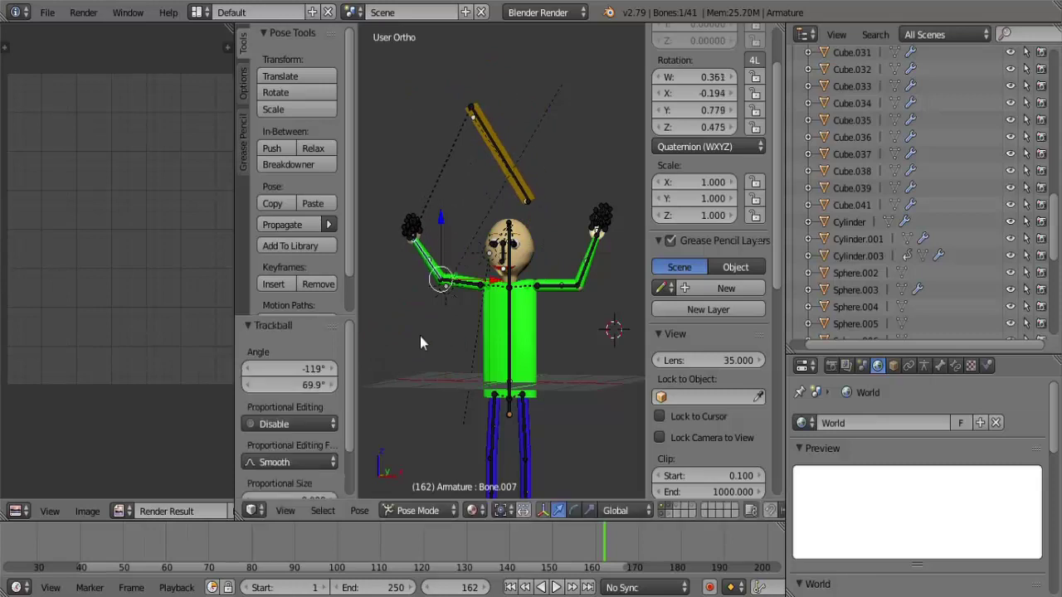
Preview the pose in Rendered shading, then return to Solid shading
click(470, 508)
click(501, 393)
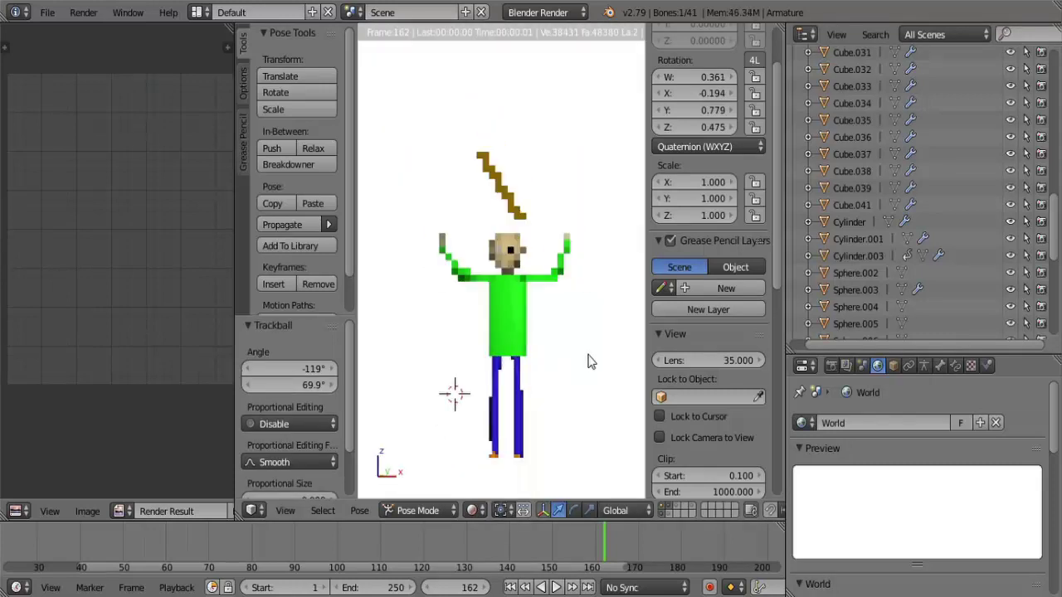
scroll(589, 361, up, 3)
scroll(589, 361, up, 5)
scroll(589, 361, down, 8)
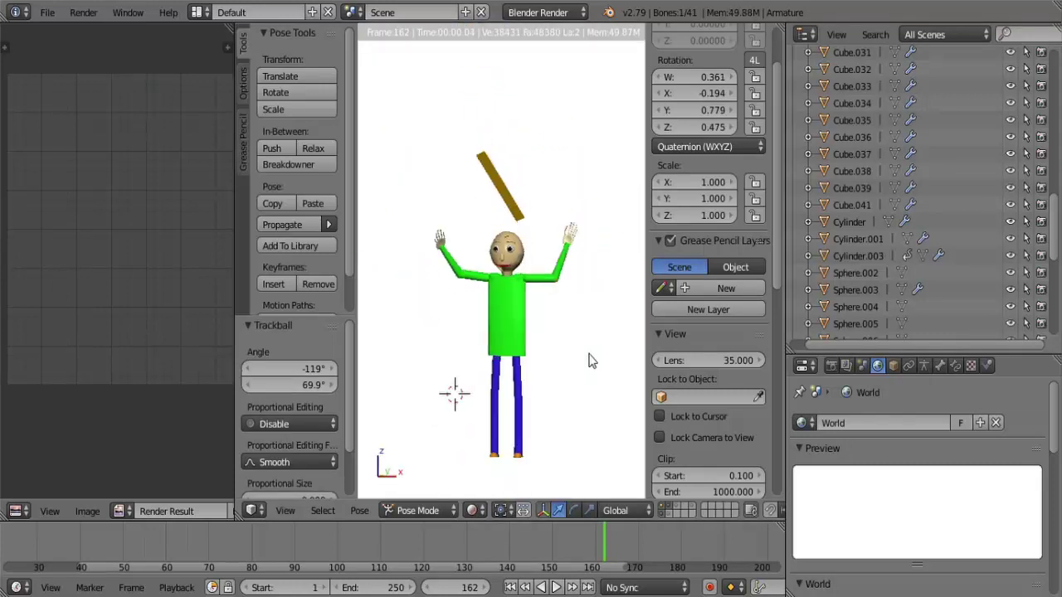
click(471, 512)
click(502, 451)
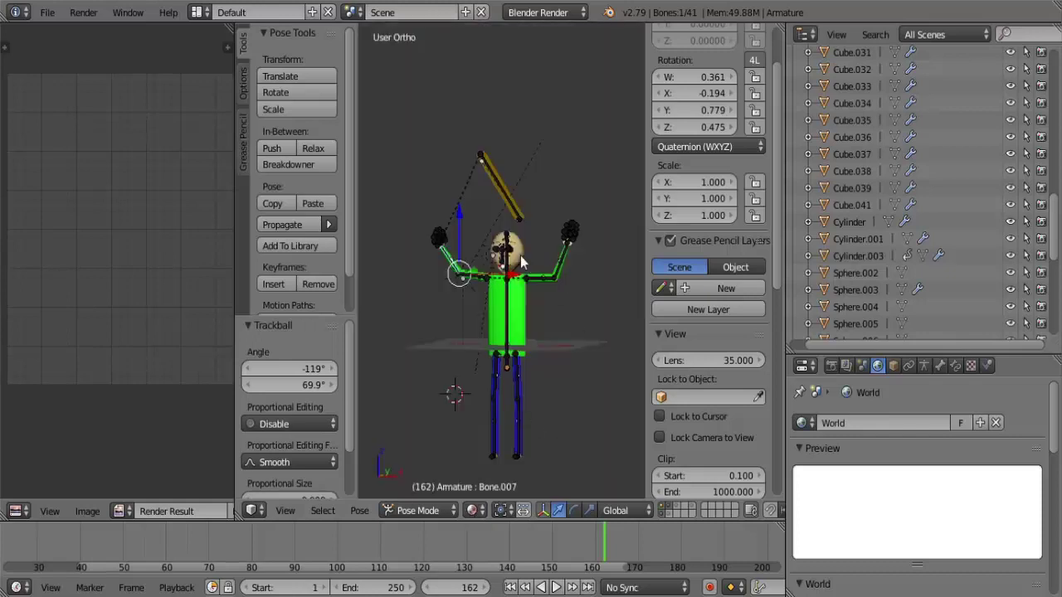
Select the ruler bone and rotate it to a new upward angle
right_click(516, 211)
scroll(921, 277, up, 5)
scroll(921, 276, up, 4)
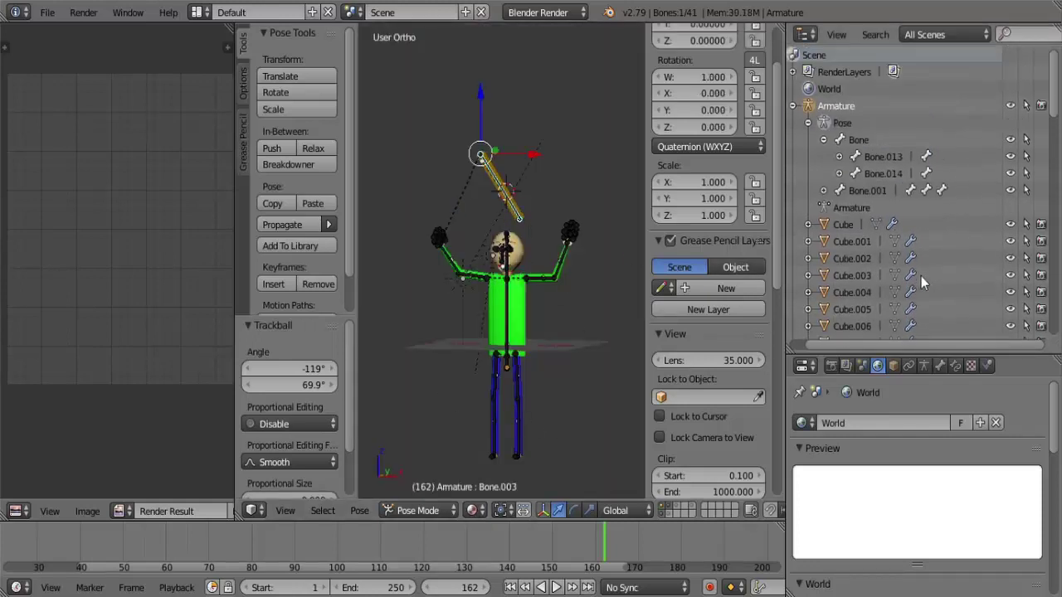
scroll(922, 277, down, 5)
scroll(938, 278, down, 10)
scroll(942, 278, down, 3)
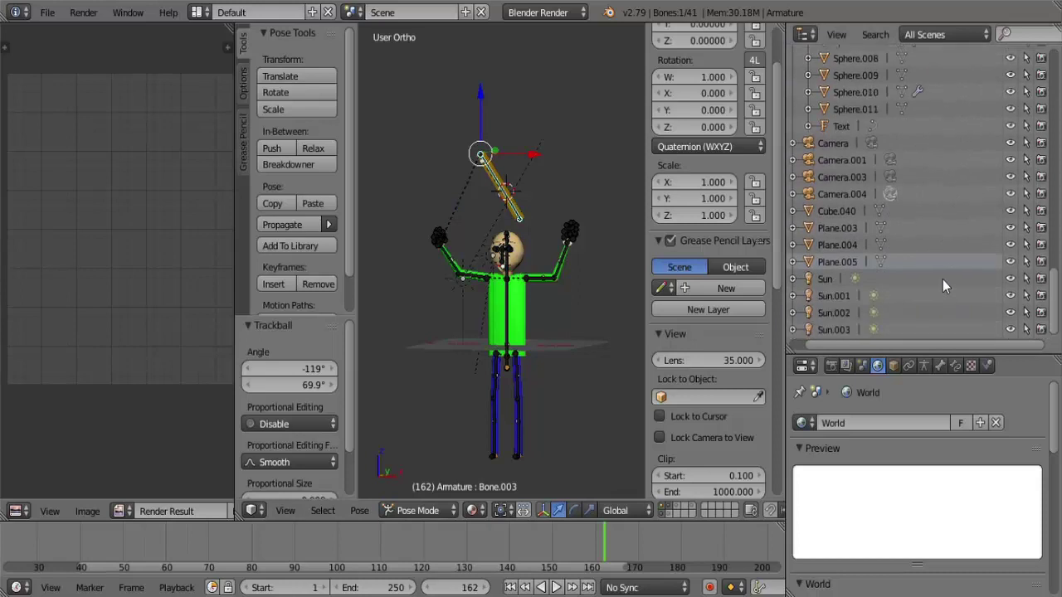
scroll(943, 280, up, 10)
scroll(944, 279, up, 10)
key(r)
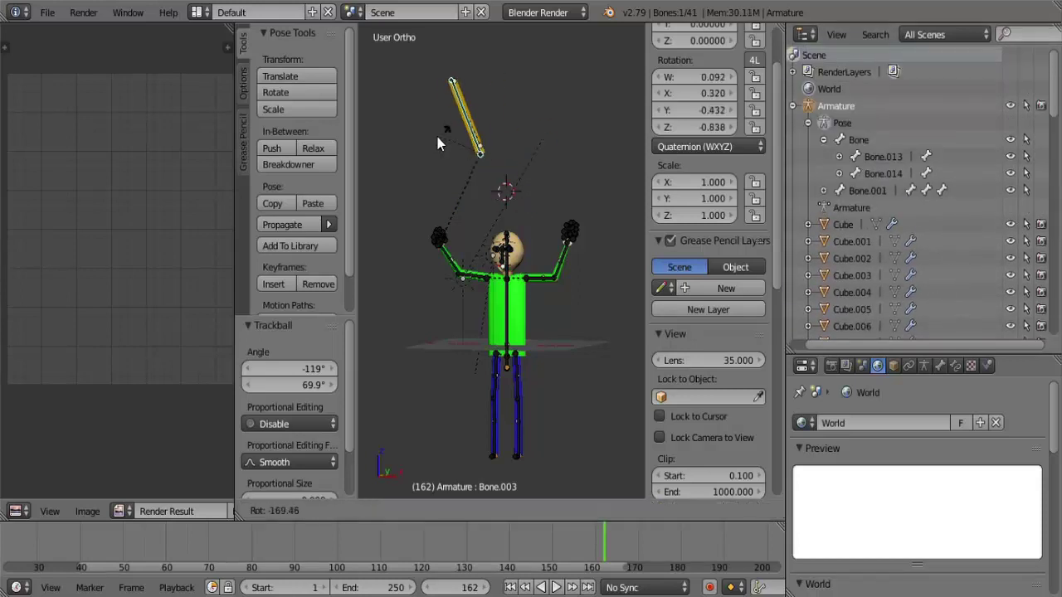
click(478, 147)
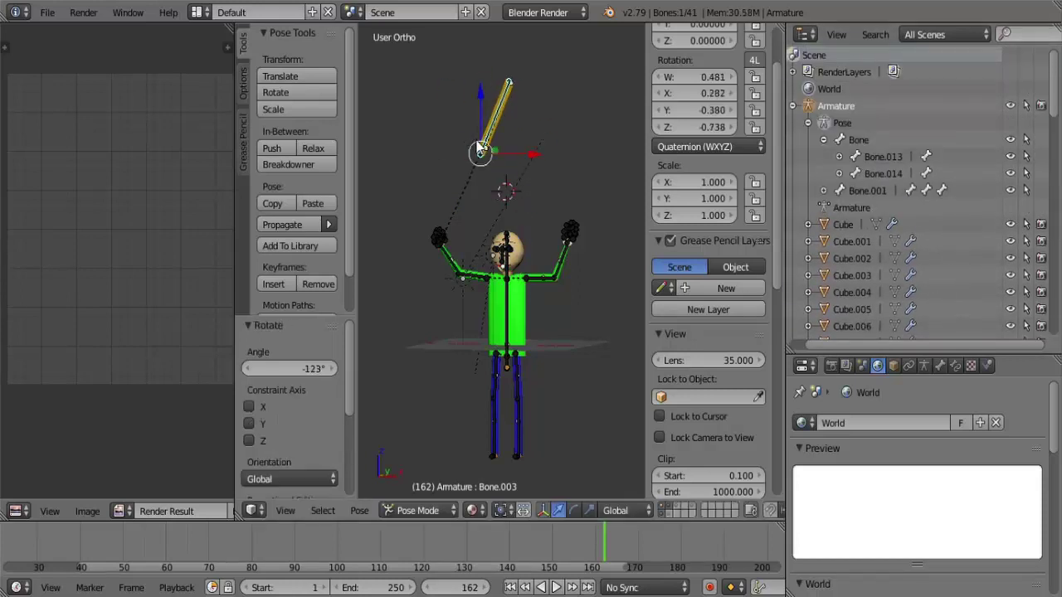
Move the ruler bone high above Baldi along the Z axis
key(g)
key(z)
click(472, 81)
Undo the last head change, then tilt Baldi's head sideways and back with a trackball rotation
scroll(570, 382, up, 5)
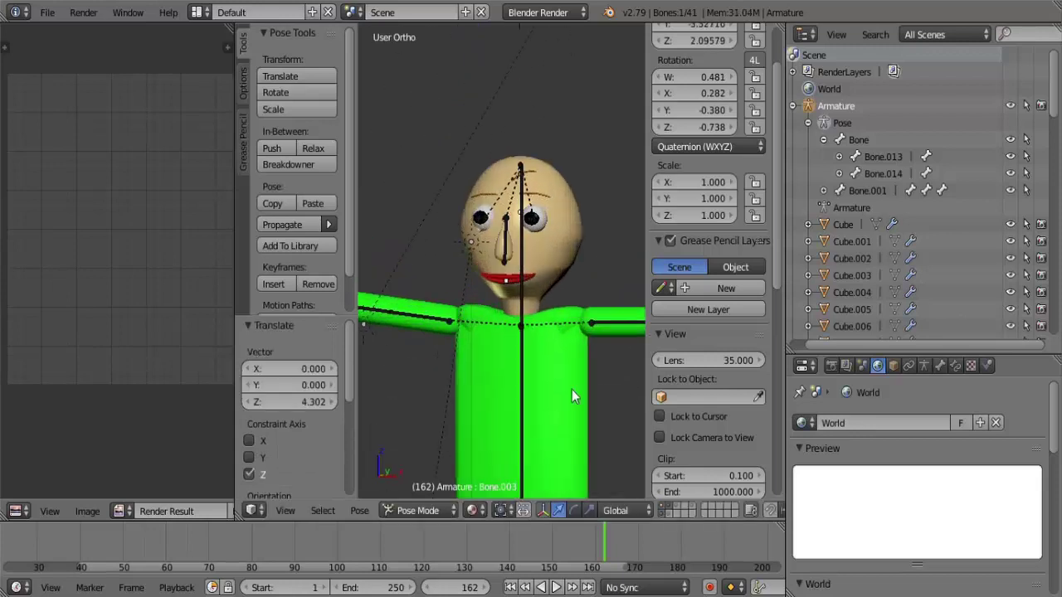
key(ctrl+z)
key(ctrl+z)
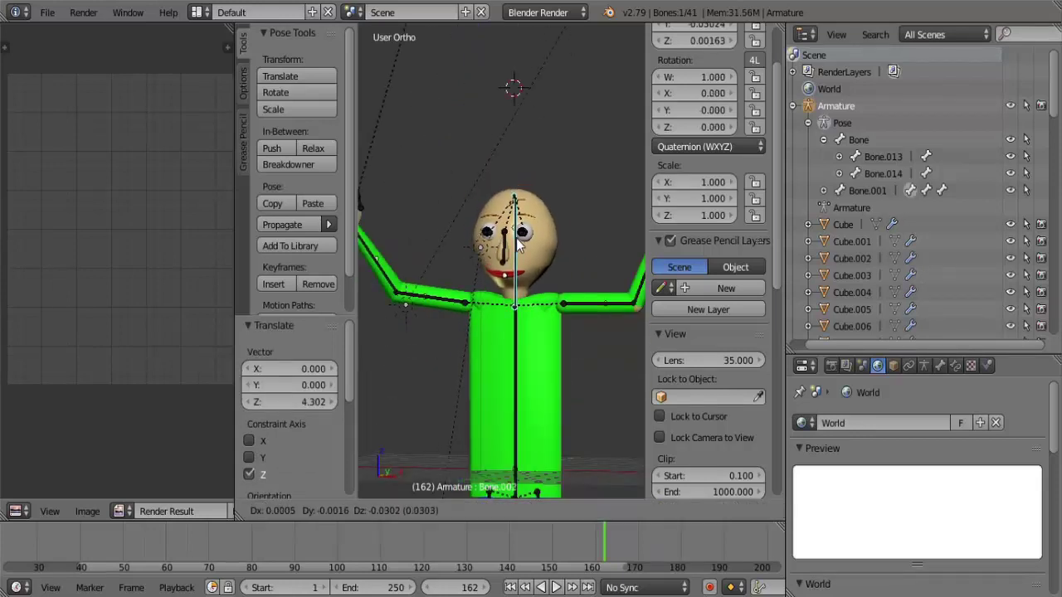
key(r)
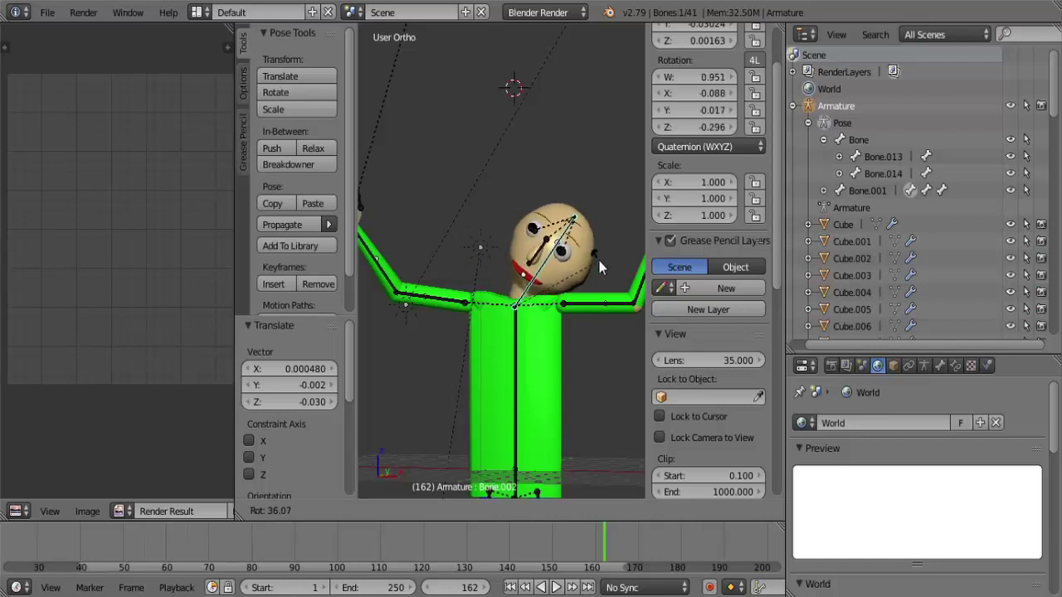
right_click(577, 233)
key(r)
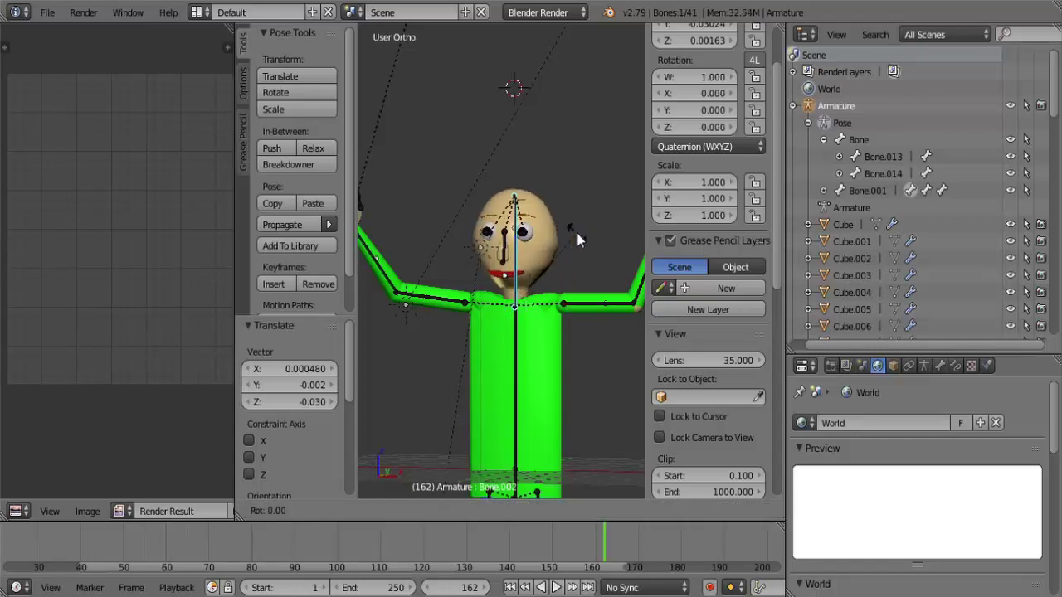
click(599, 243)
key(r)
key(r)
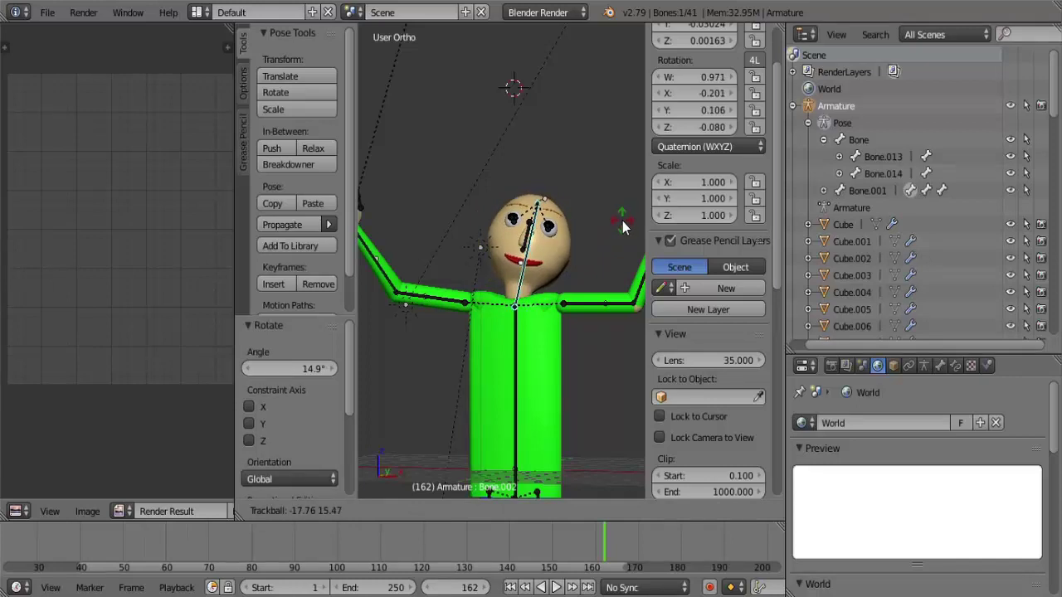
click(617, 233)
Rotate both leg bones outward into a wide stance, then select the ruler bone
scroll(605, 364, down, 3)
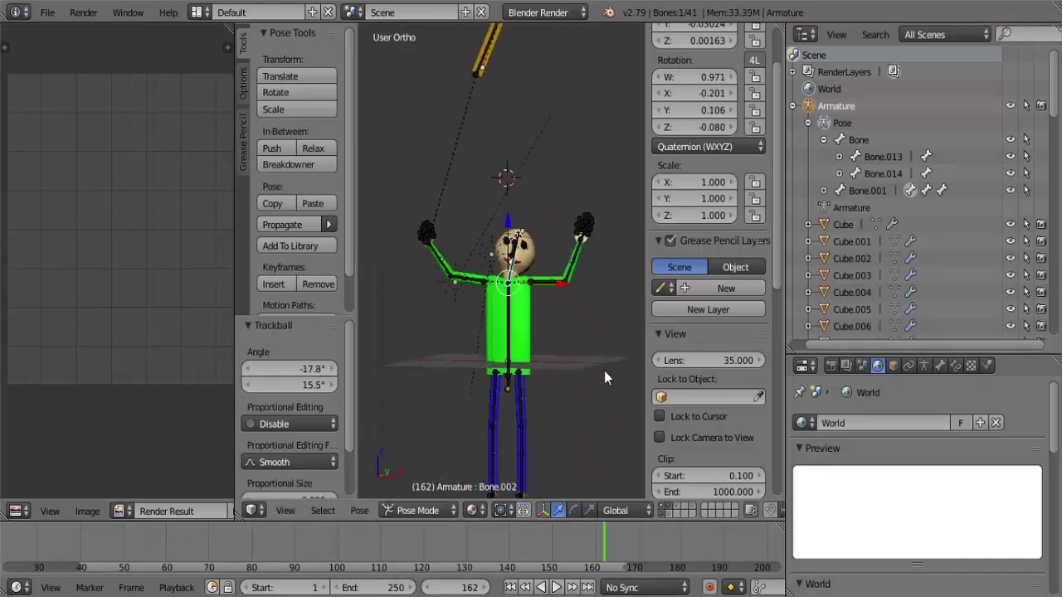
right_click(524, 416)
key(r)
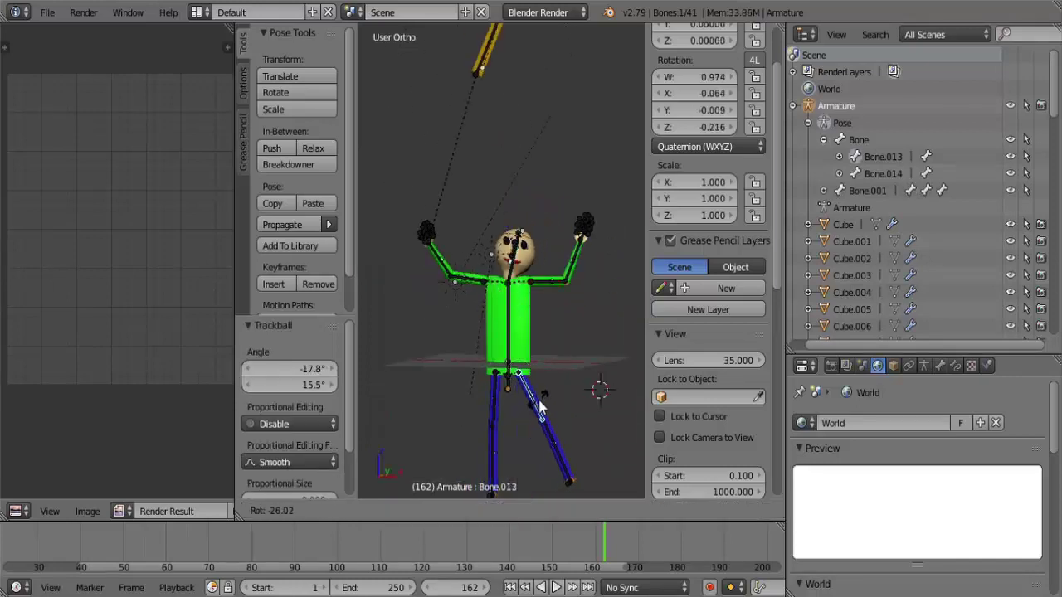
click(535, 406)
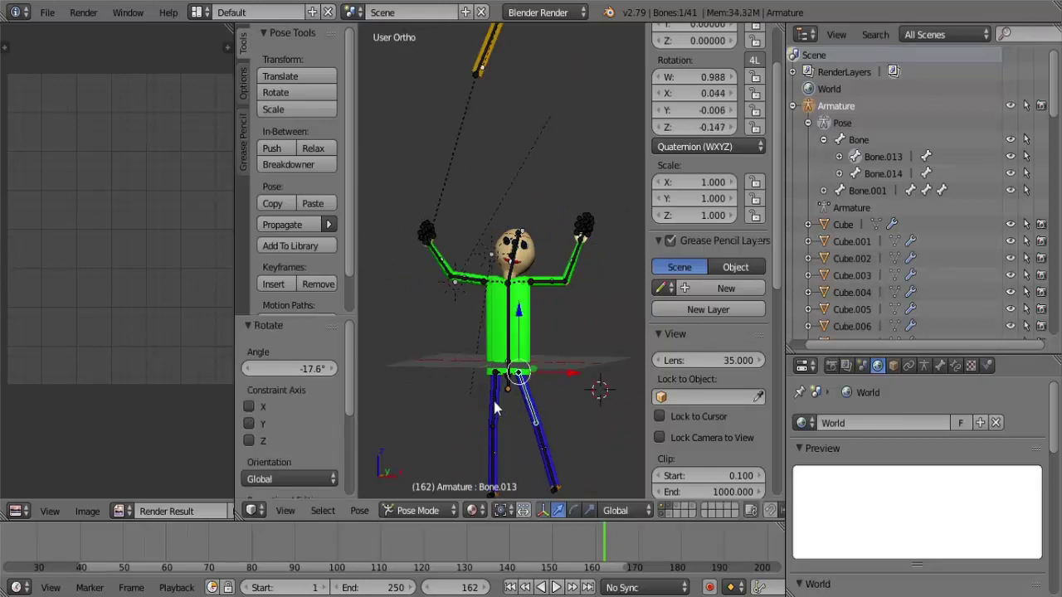
right_click(494, 407)
key(r)
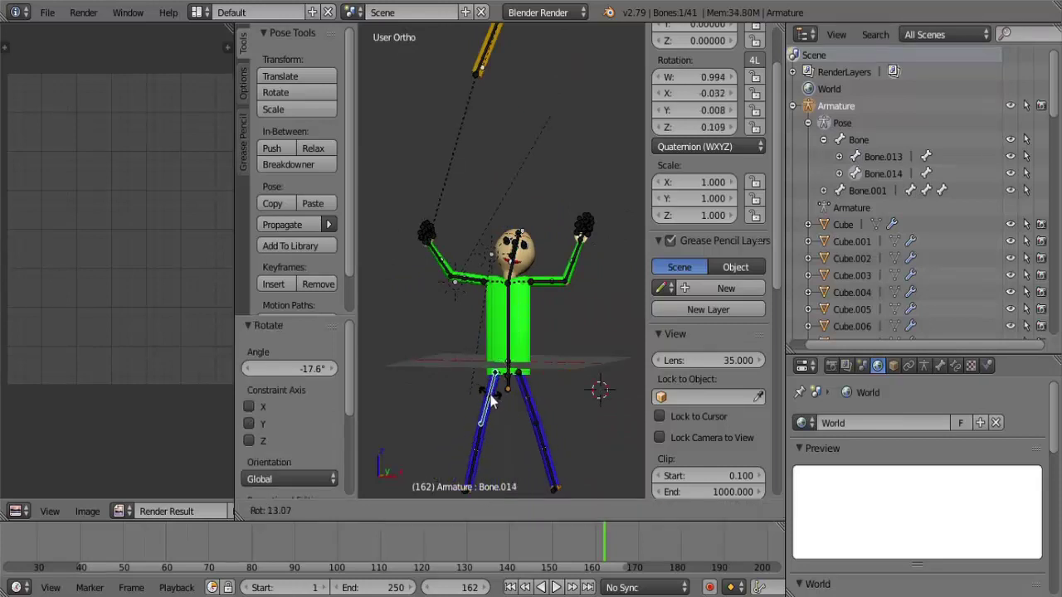
click(491, 402)
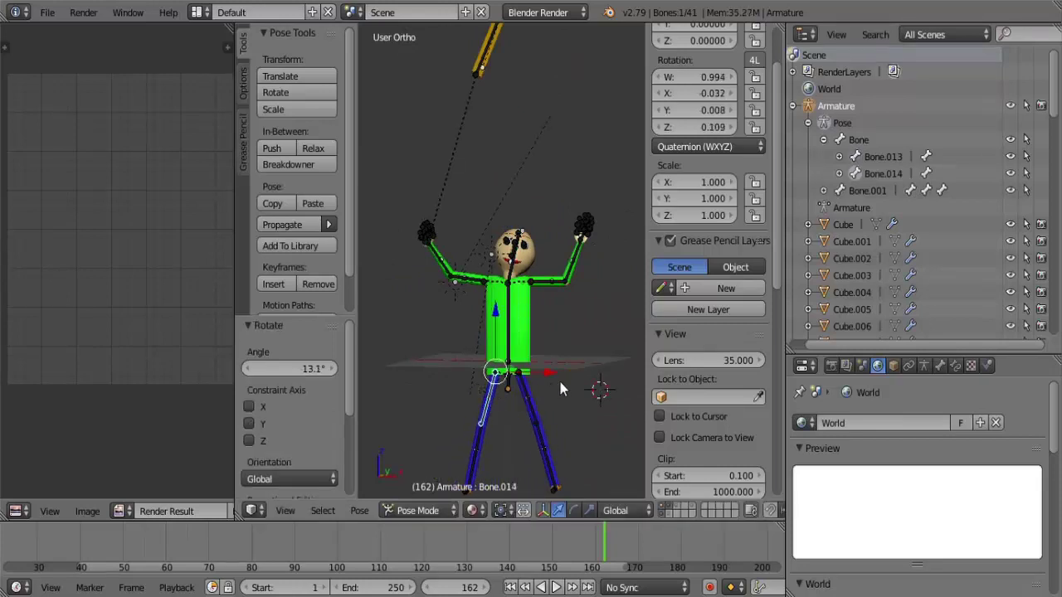
right_click(489, 62)
Lower the ruler along Z down to the raised hand's height
key(g)
key(z)
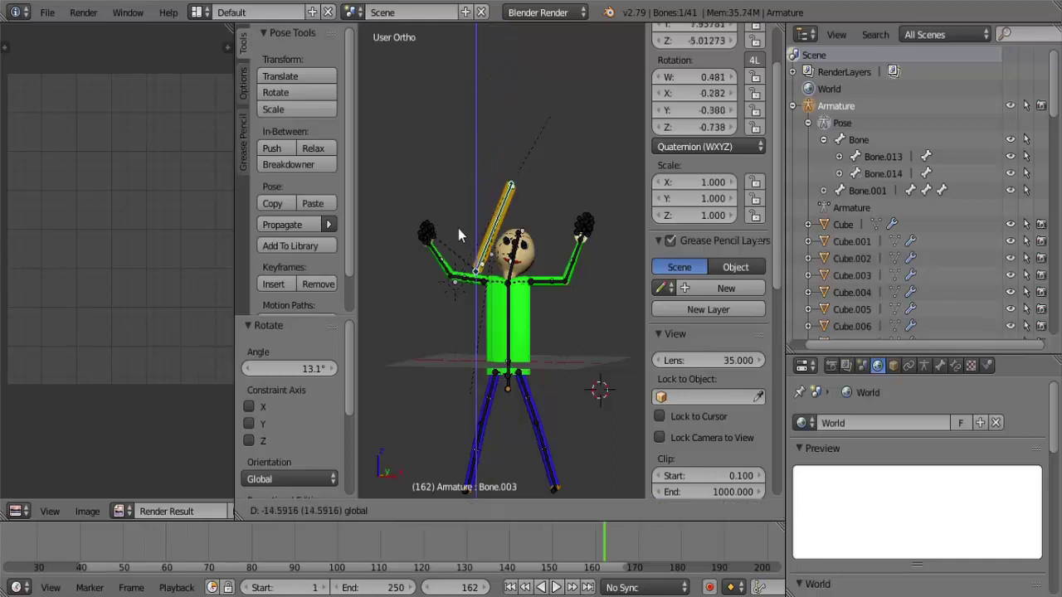
click(458, 228)
key(g)
key(x)
right_click(470, 265)
key(g)
key(z)
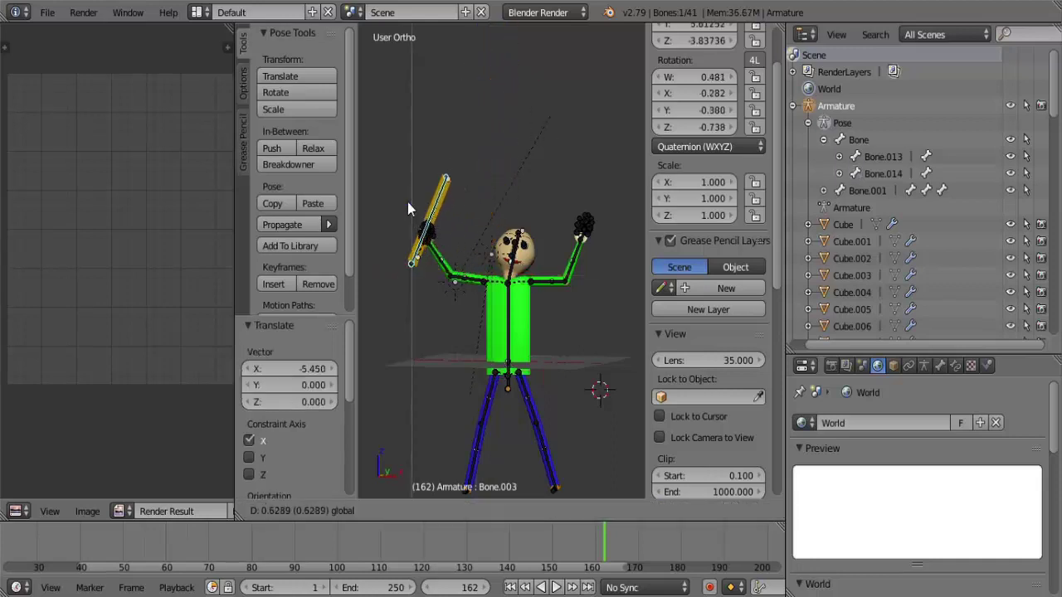
click(435, 262)
Shift the ruler along Y into the hand and rotate it 49.9°
key(g)
key(y)
click(565, 180)
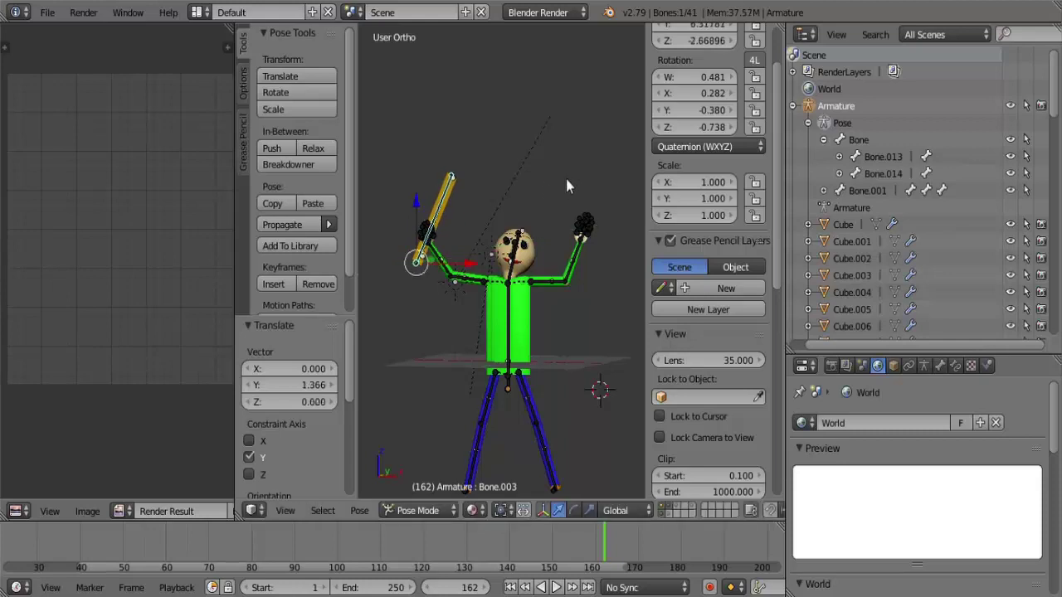
mouse_move(566, 179)
middle_down()
mouse_move(438, 225)
mouse_move(545, 263)
mouse_move(615, 195)
mouse_move(424, 230)
middle_up()
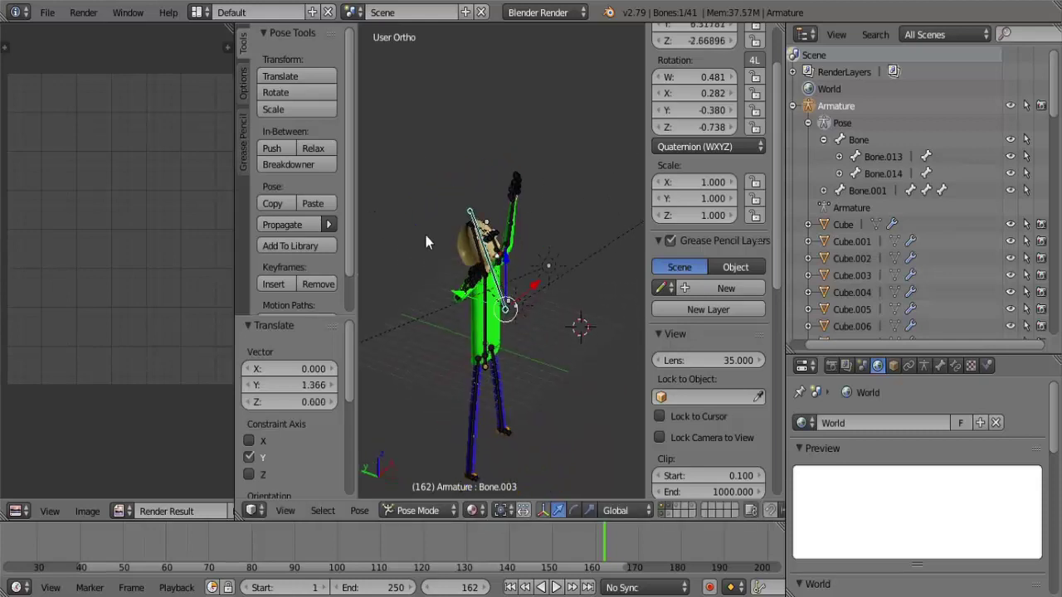
key(r)
click(385, 338)
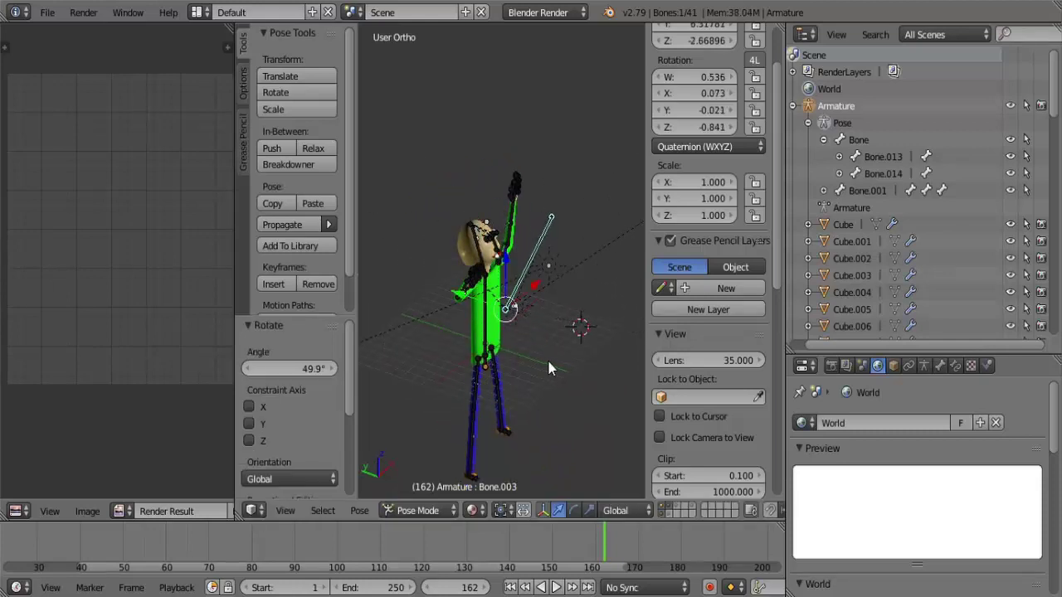
Reposition the Sun lamp in the scene
right_click(385, 330)
key(g)
click(515, 370)
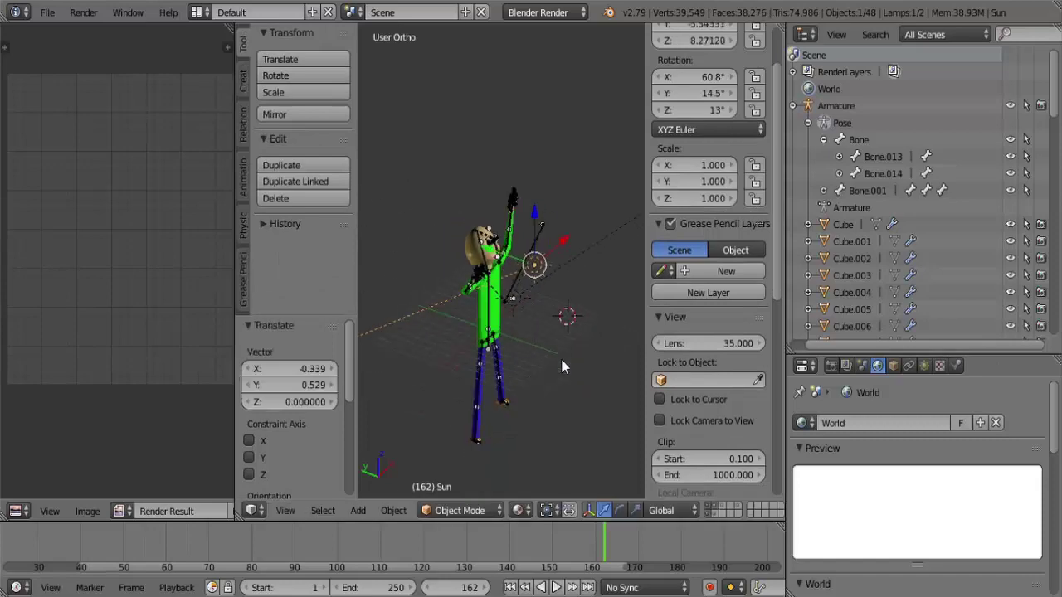
scroll(560, 361, up, 4)
key(g)
click(560, 362)
mouse_move(563, 364)
middle_down()
mouse_move(411, 320)
mouse_move(399, 233)
middle_up()
Return to Pose mode and nudge the ruler bone into place in the hand
right_click(399, 234)
key(ctrl+Tab)
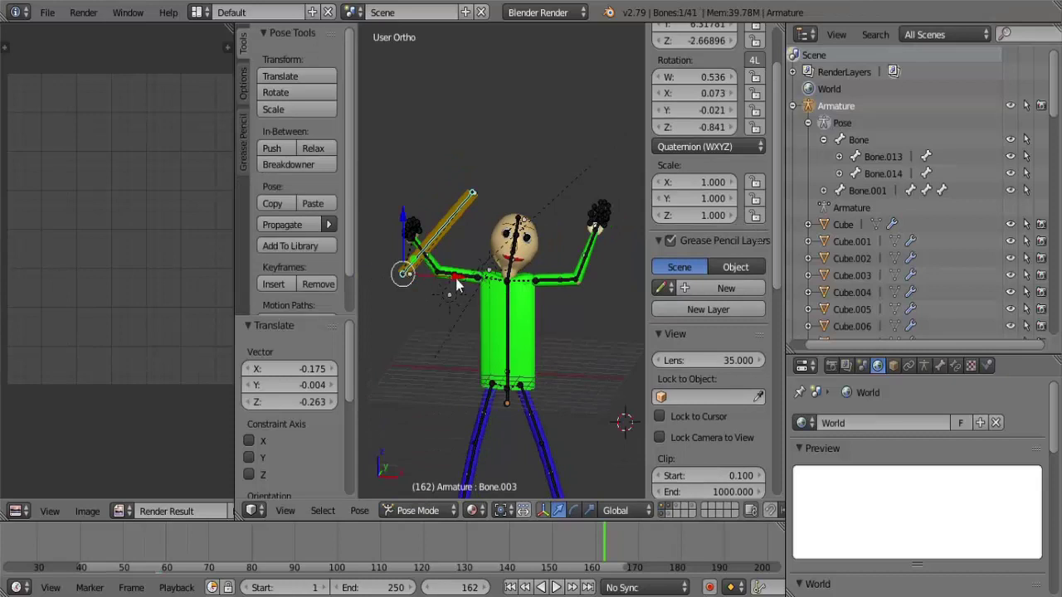
key(g)
click(382, 221)
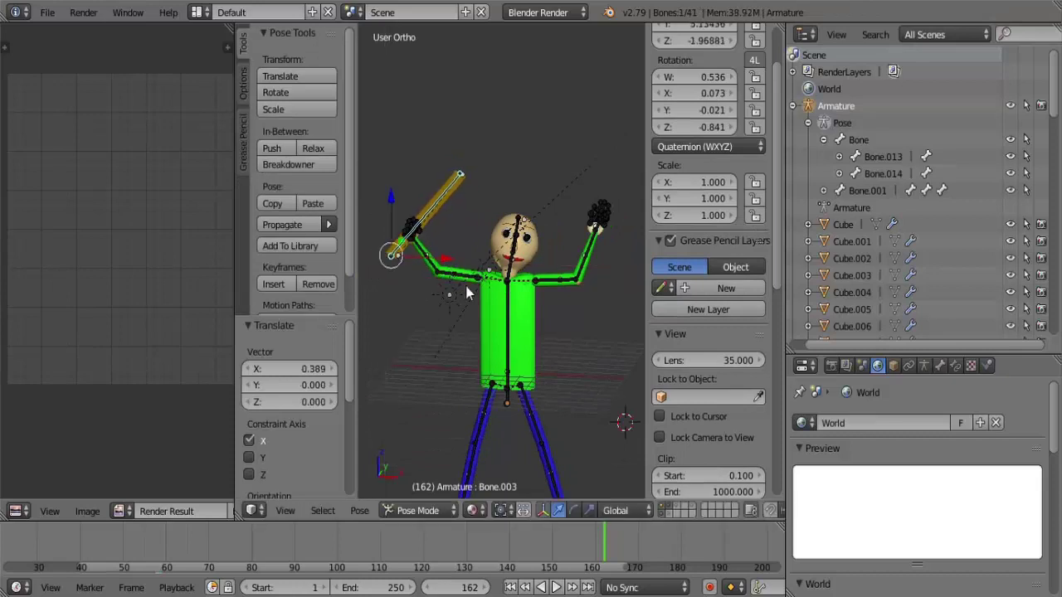
Briefly preview the scene in Rendered shading, then return to non-rendered shading
click(472, 510)
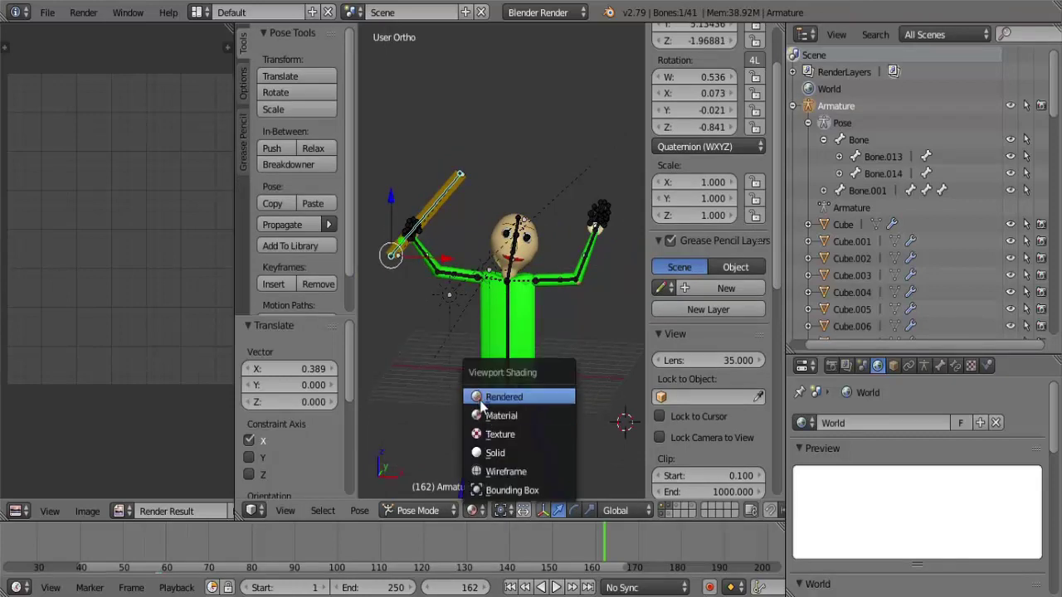
click(508, 395)
click(472, 510)
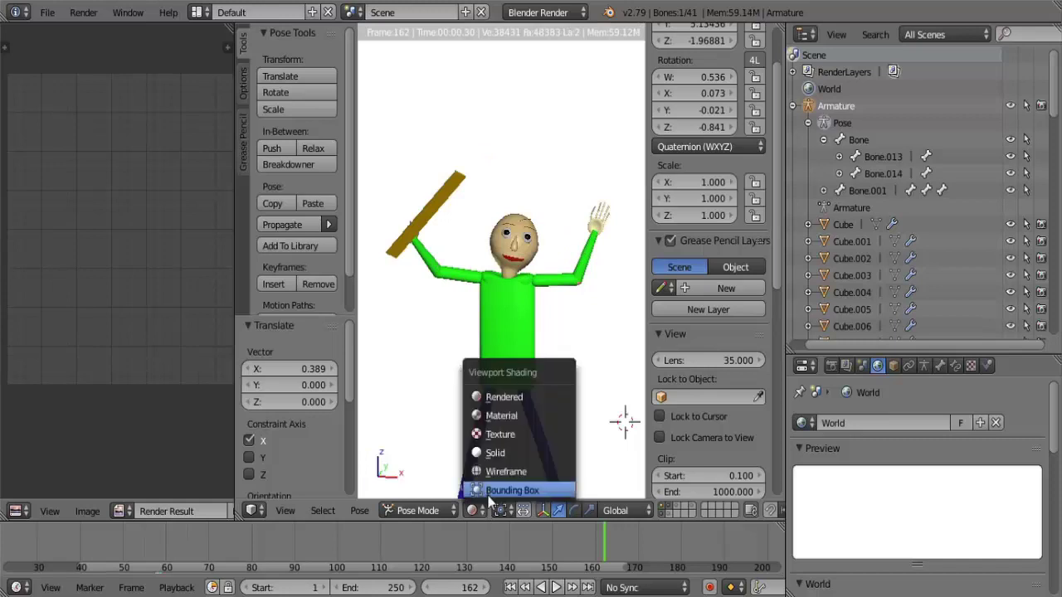
click(507, 442)
Trackball-rotate the ruler to a more upright angle and view the pose in Rendered shading
key(r)
key(r)
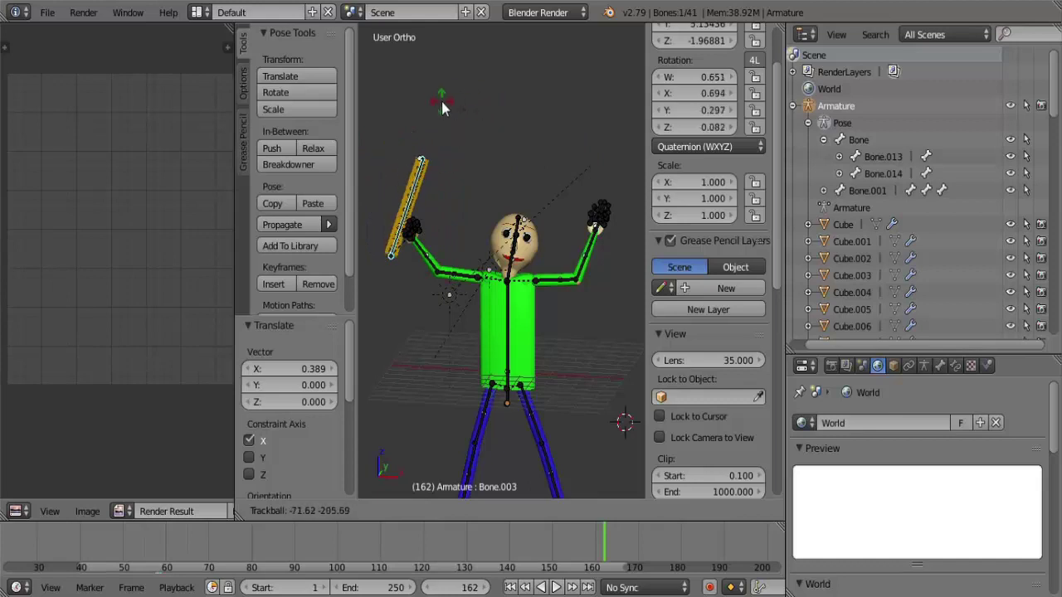
click(393, 119)
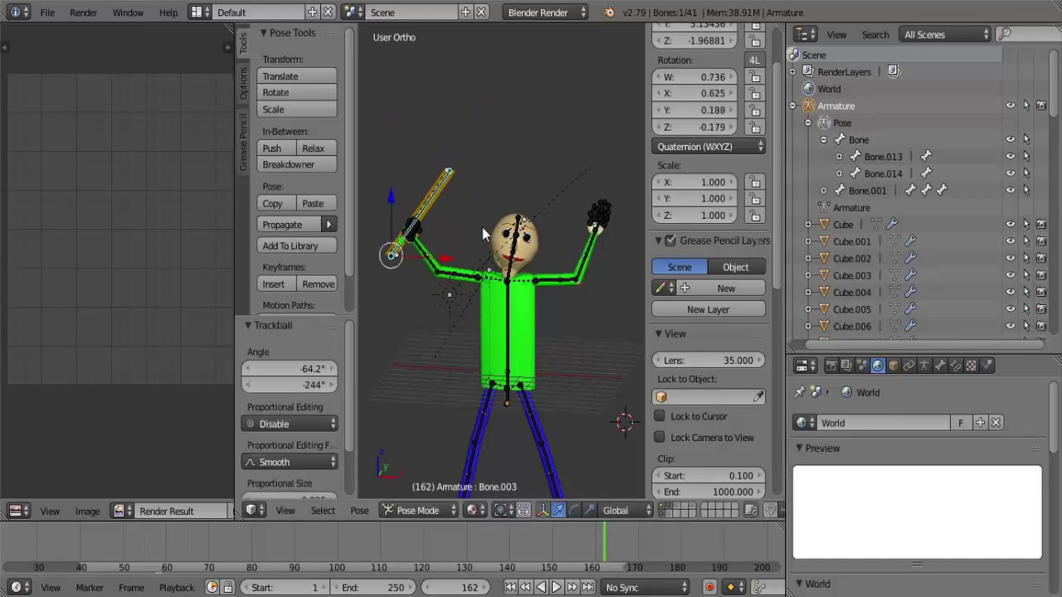
click(473, 510)
click(501, 395)
scroll(547, 357, down, 2)
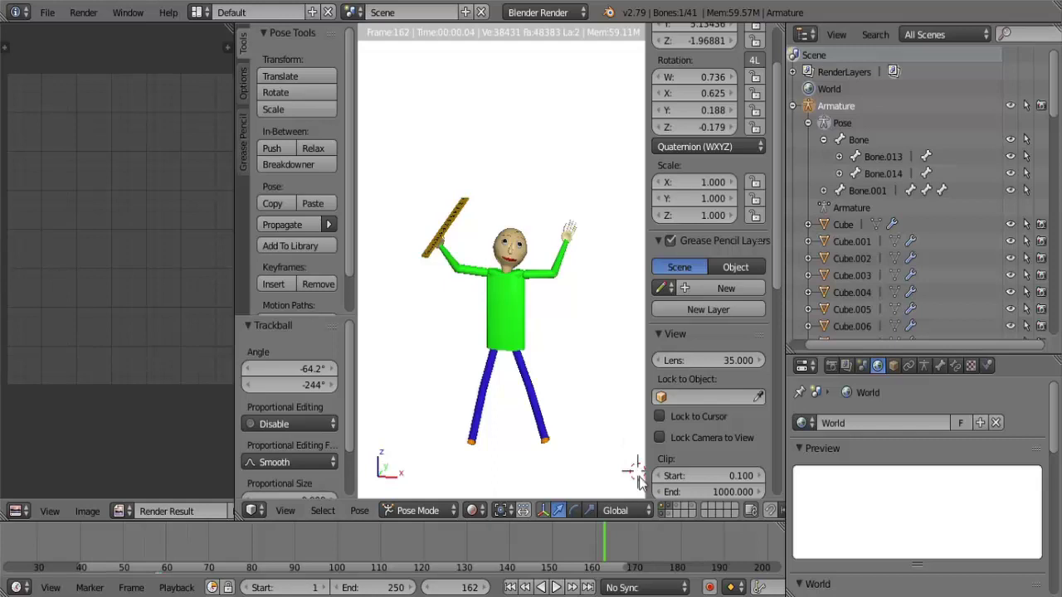
Switch to Material shading and rotate torso bone Bone.001 by -17.8°
click(473, 511)
click(511, 415)
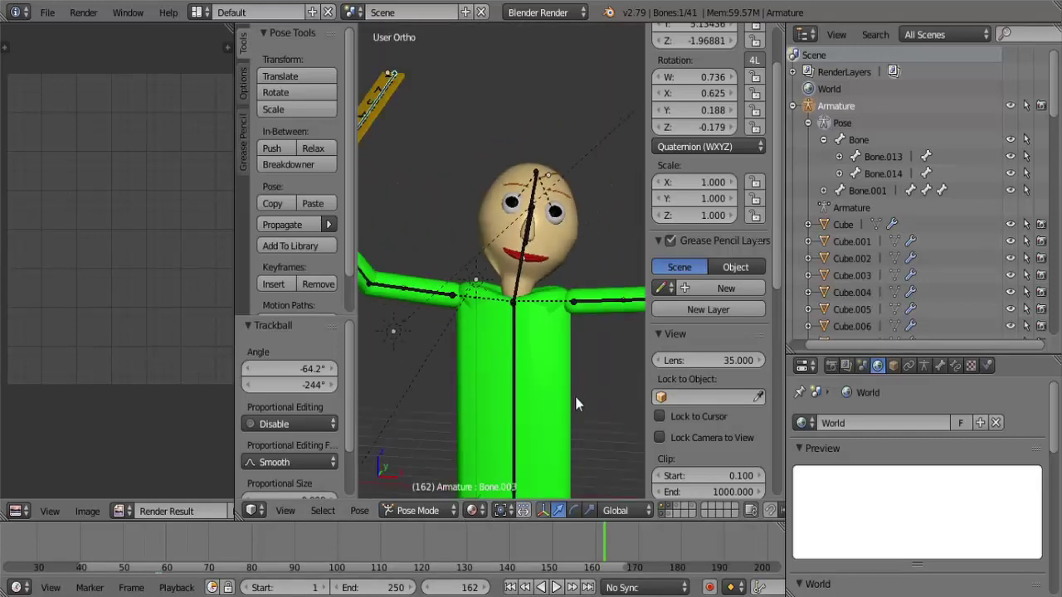
right_click(508, 348)
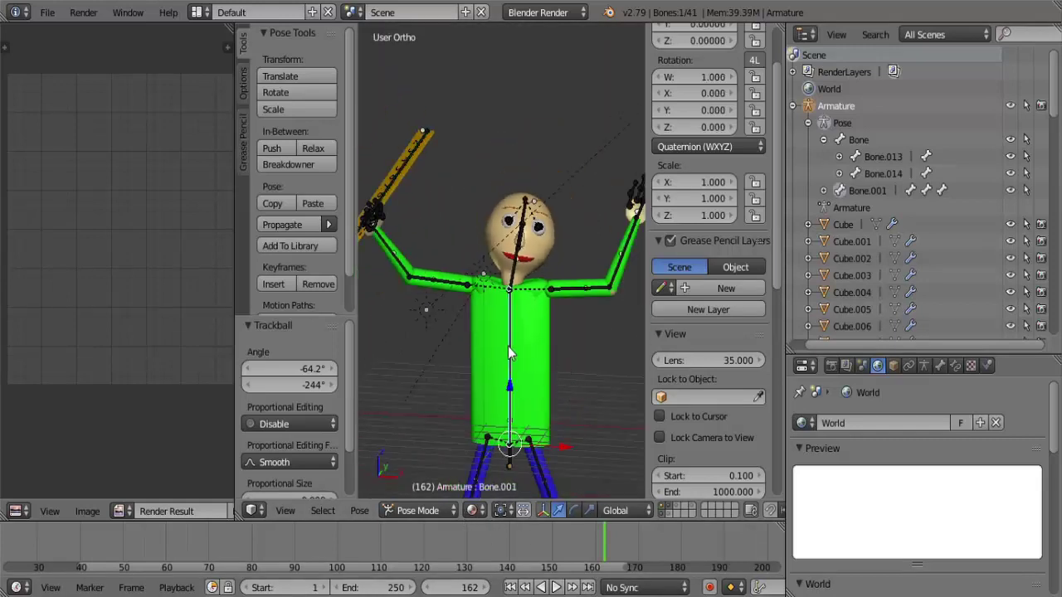
key(r)
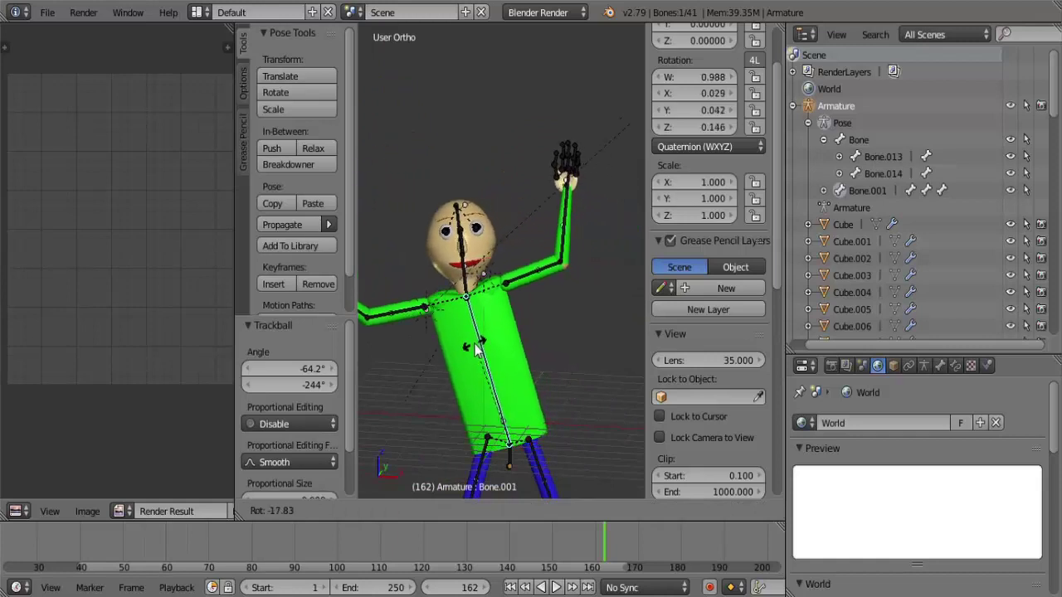
click(477, 348)
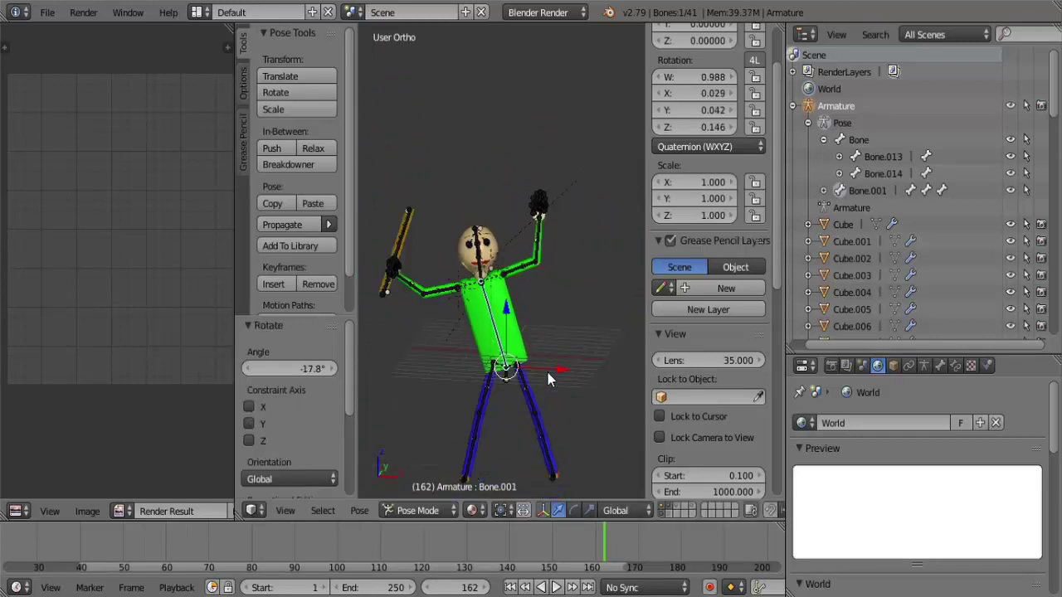
Preview the leaning pose in Rendered shading, then return to Material shading
click(471, 510)
click(471, 510)
click(523, 465)
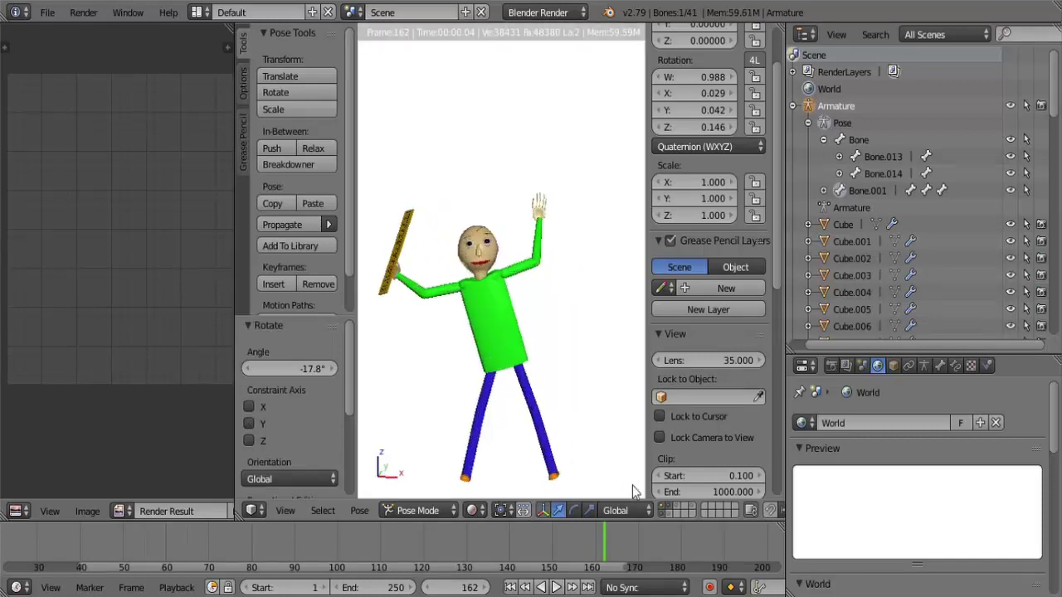
click(471, 510)
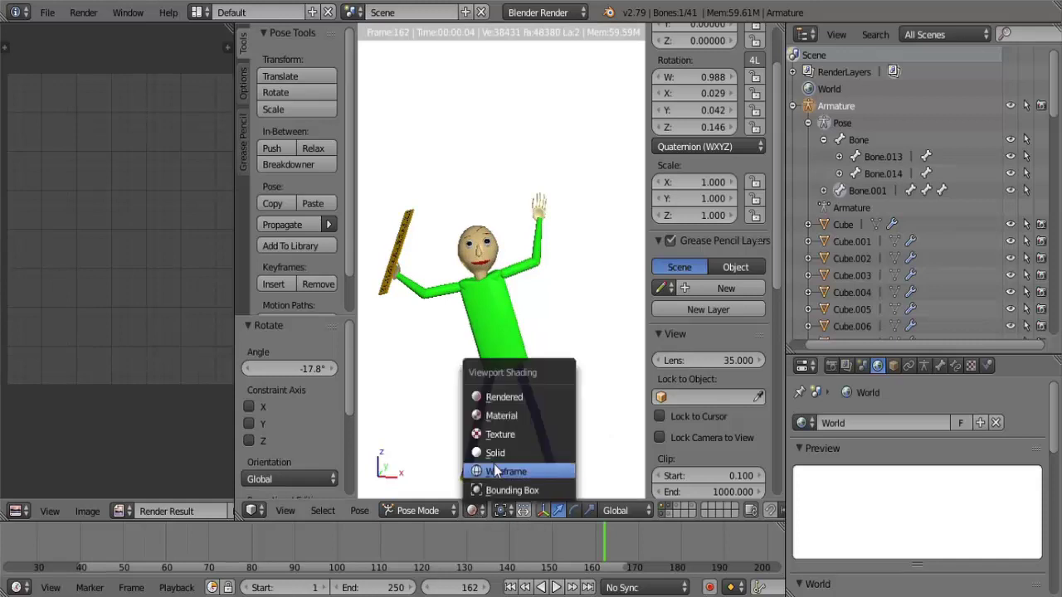
click(503, 419)
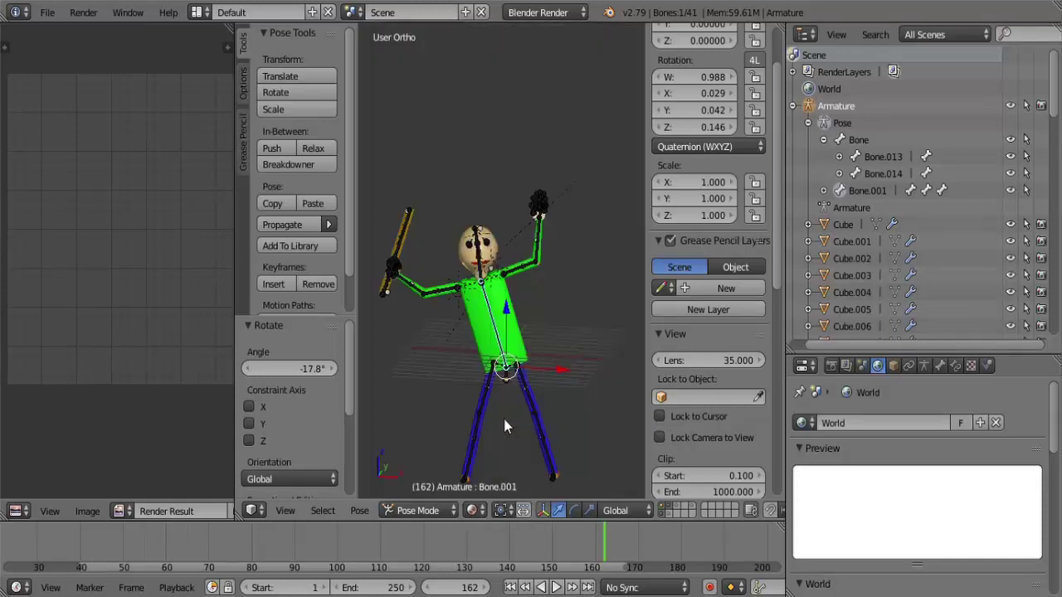
Render an image, slide Bone.001 sideways along X, and render again
click(82, 11)
click(100, 29)
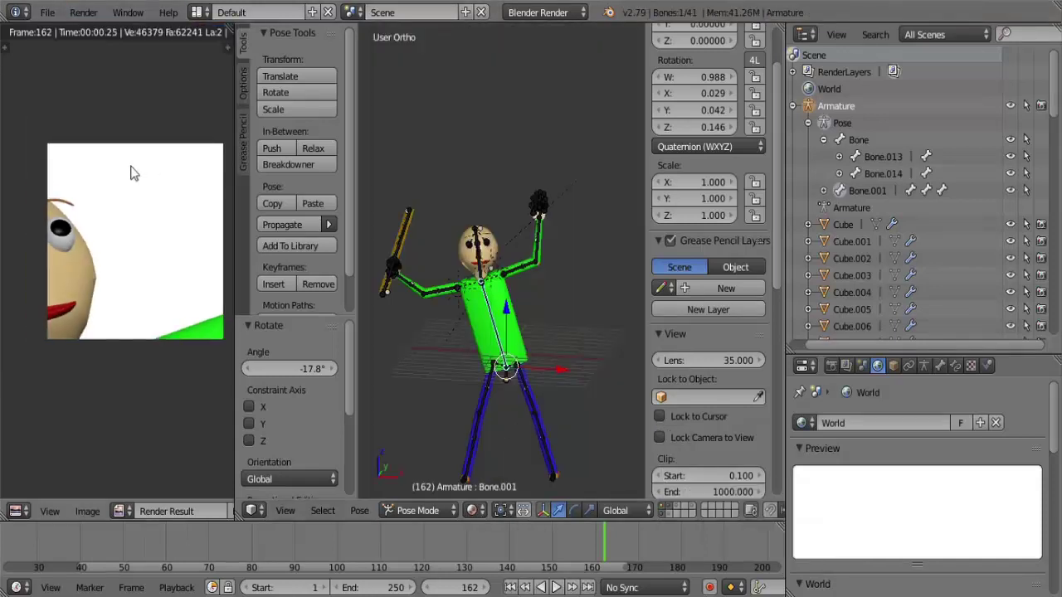
key(g)
key(x)
click(572, 375)
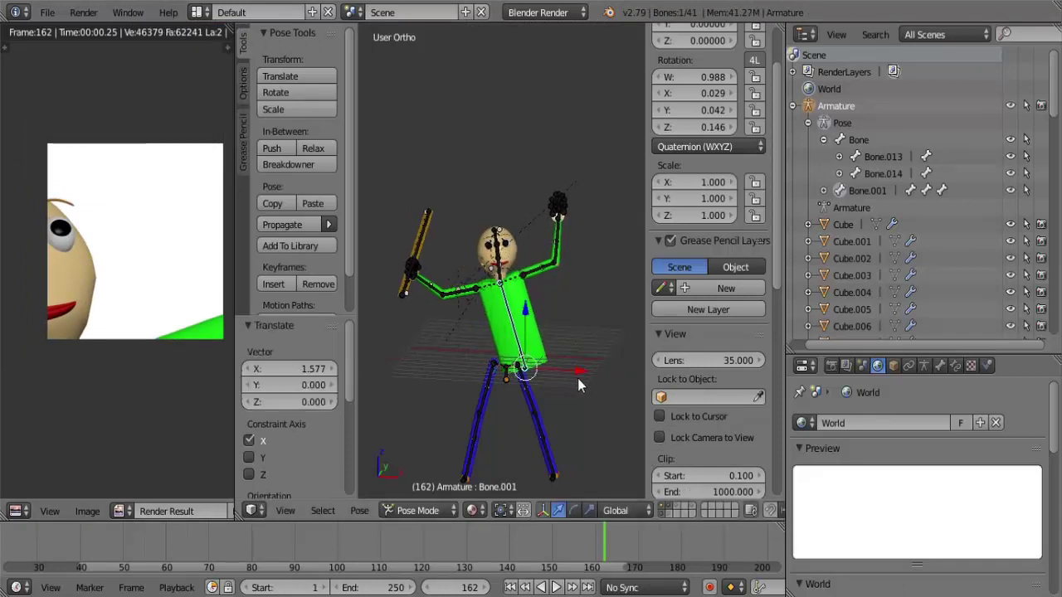
click(83, 12)
click(86, 34)
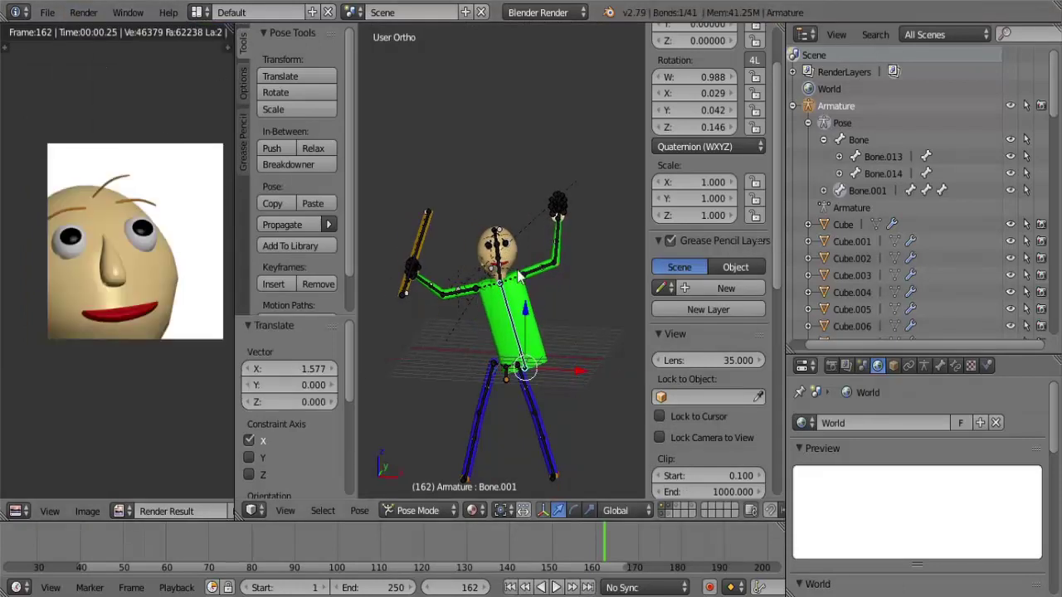
Fine-tune the torso's X position twice, rendering an image after each adjustment
drag(585, 374, 595, 372)
click(83, 11)
click(86, 30)
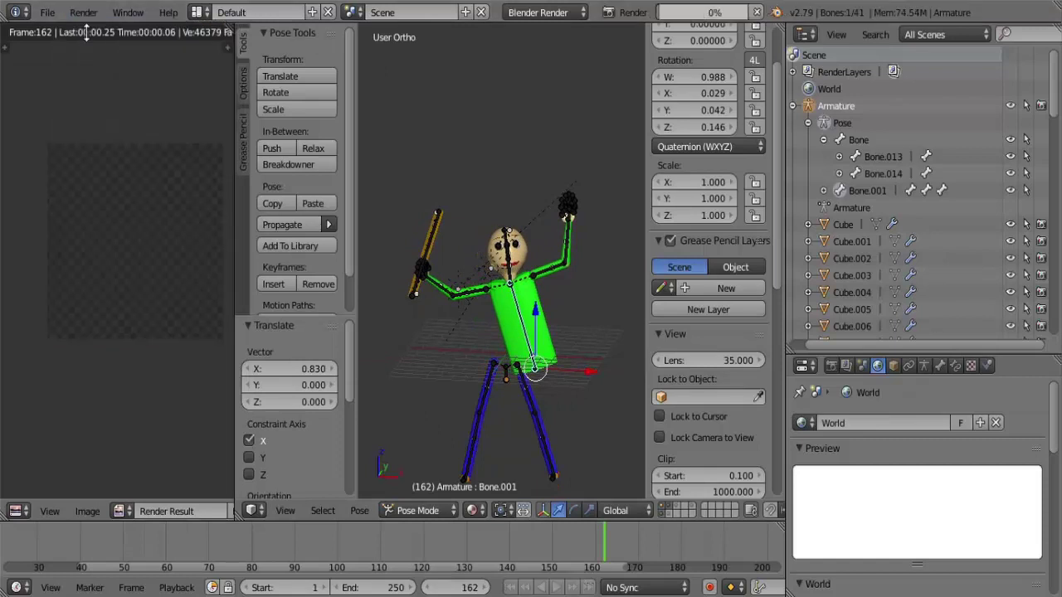
drag(590, 366, 567, 372)
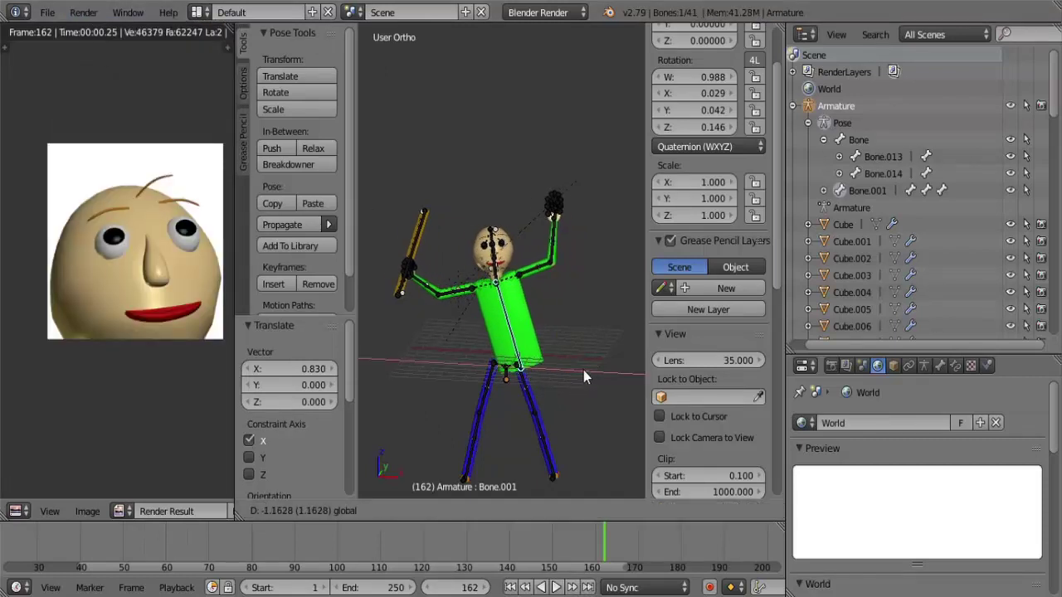
click(83, 12)
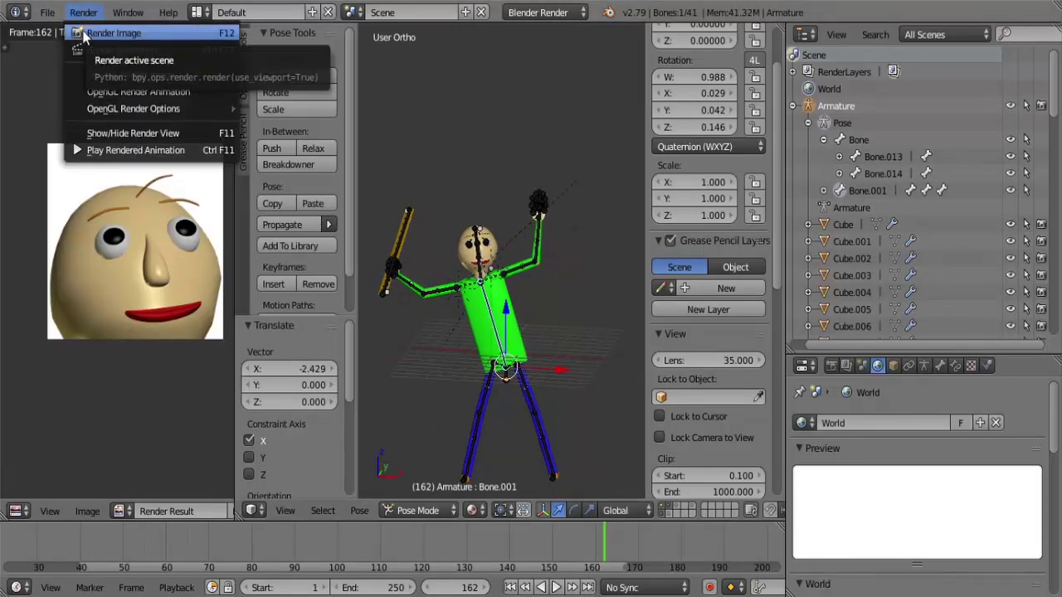
click(83, 32)
Reload the saved Baldi .blend file
click(47, 12)
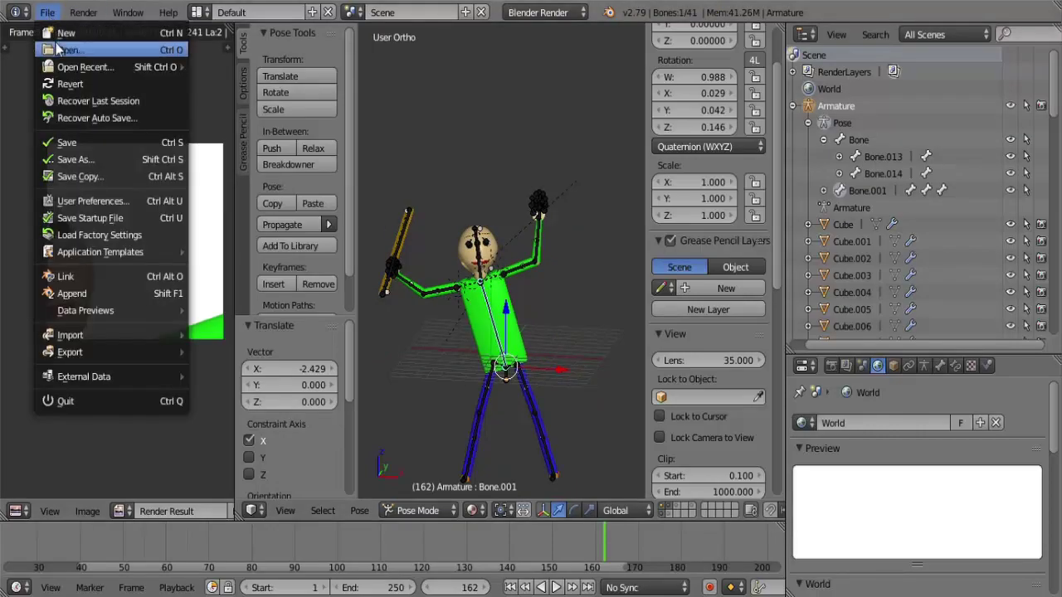
click(49, 47)
double_click(564, 149)
scroll(576, 290, down, 5)
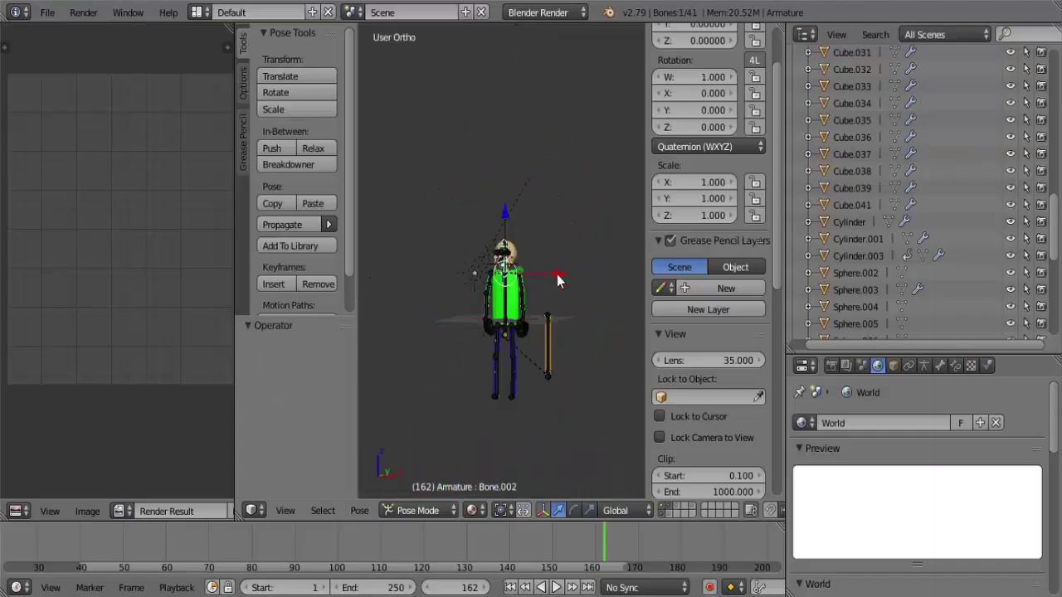
scroll(556, 275, up, 3)
Rotate the left upper arm -38.7° across the chest so the ruler angles outward
right_click(481, 317)
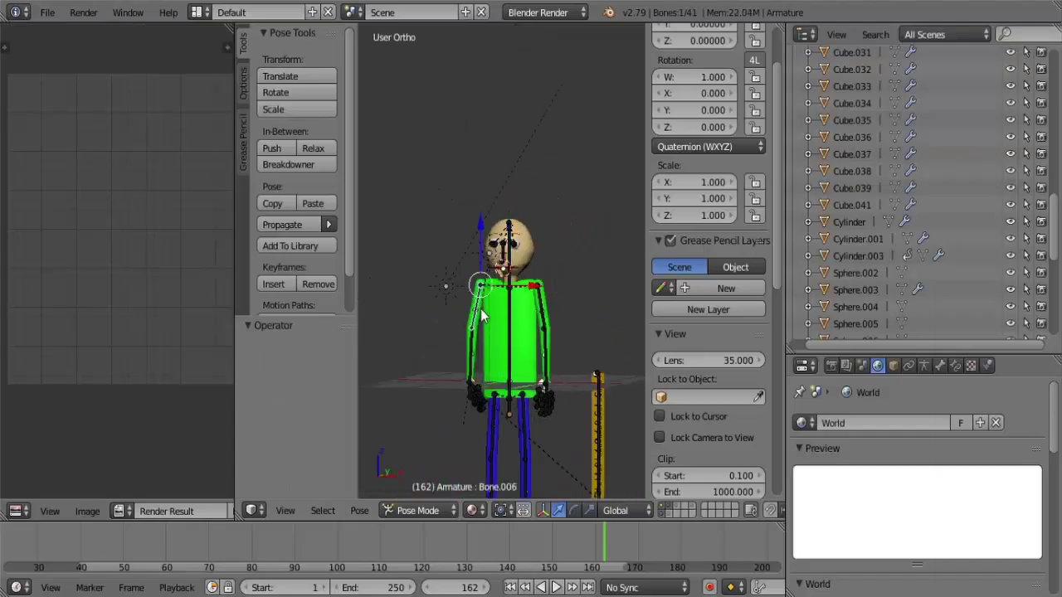
key(r)
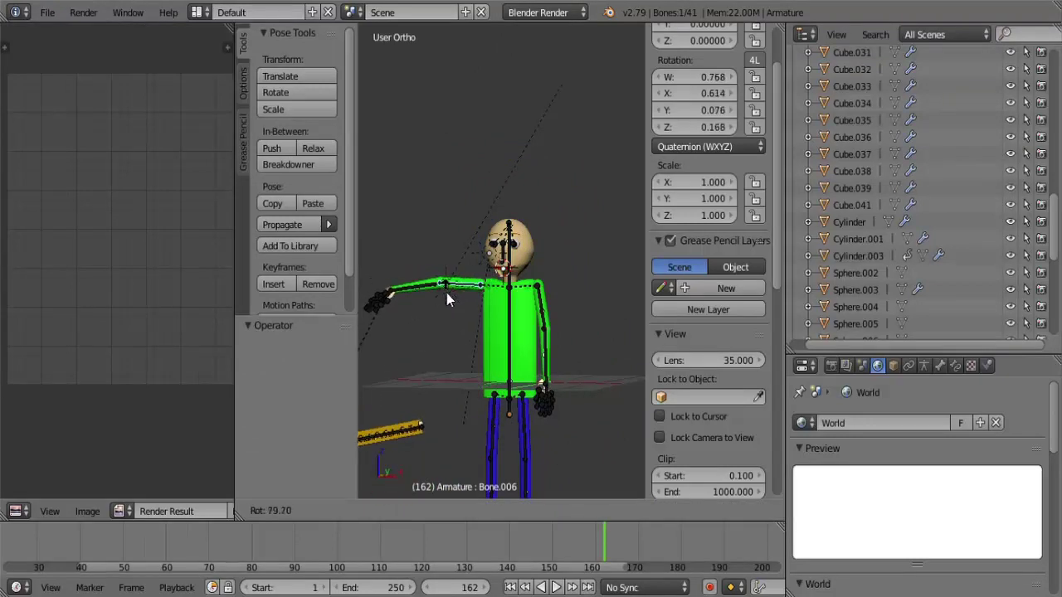
key(r)
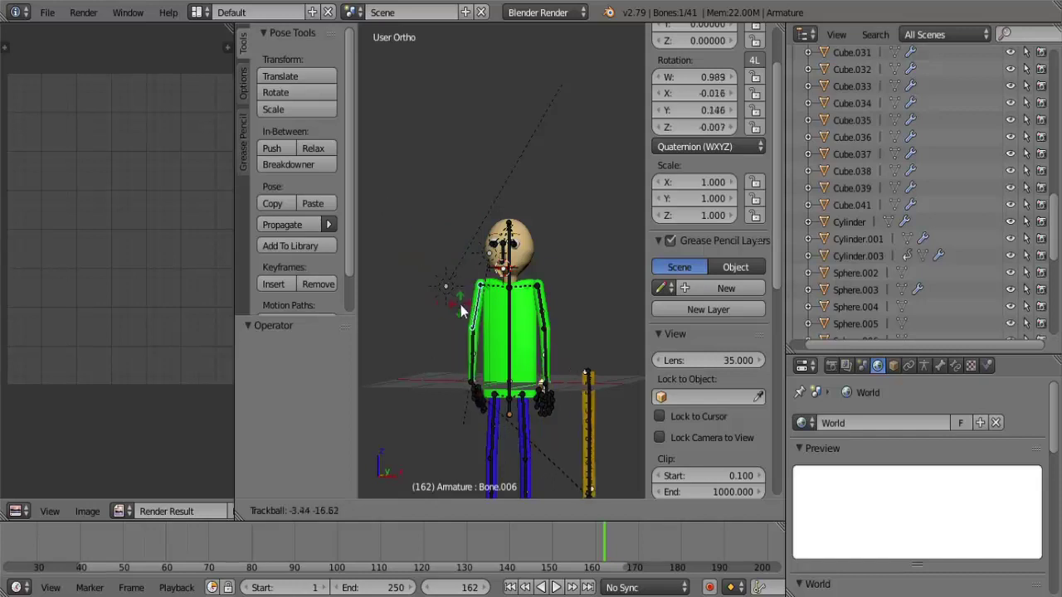
click(498, 328)
key(r)
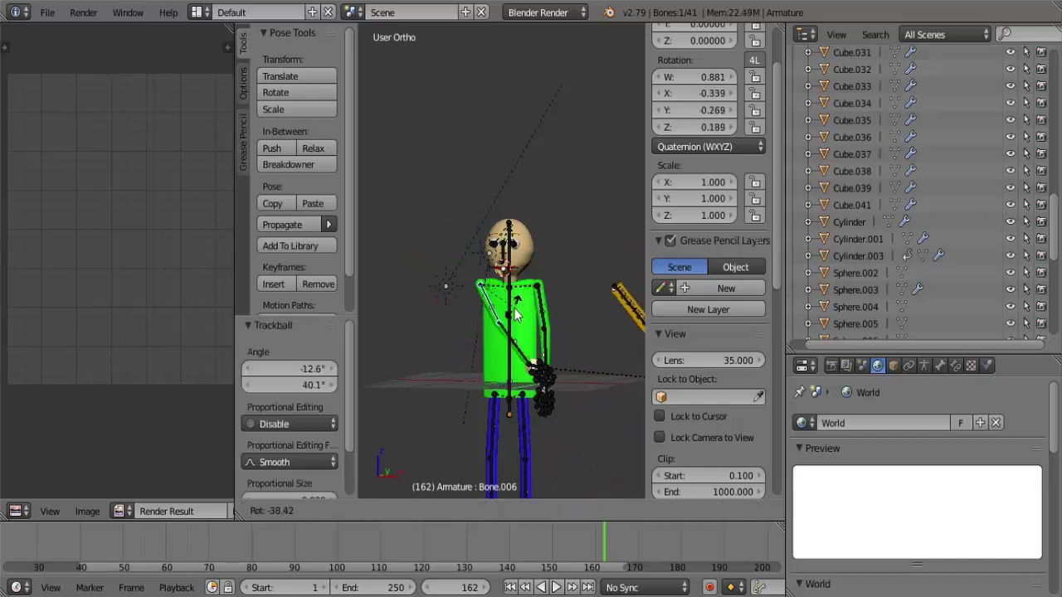
click(516, 313)
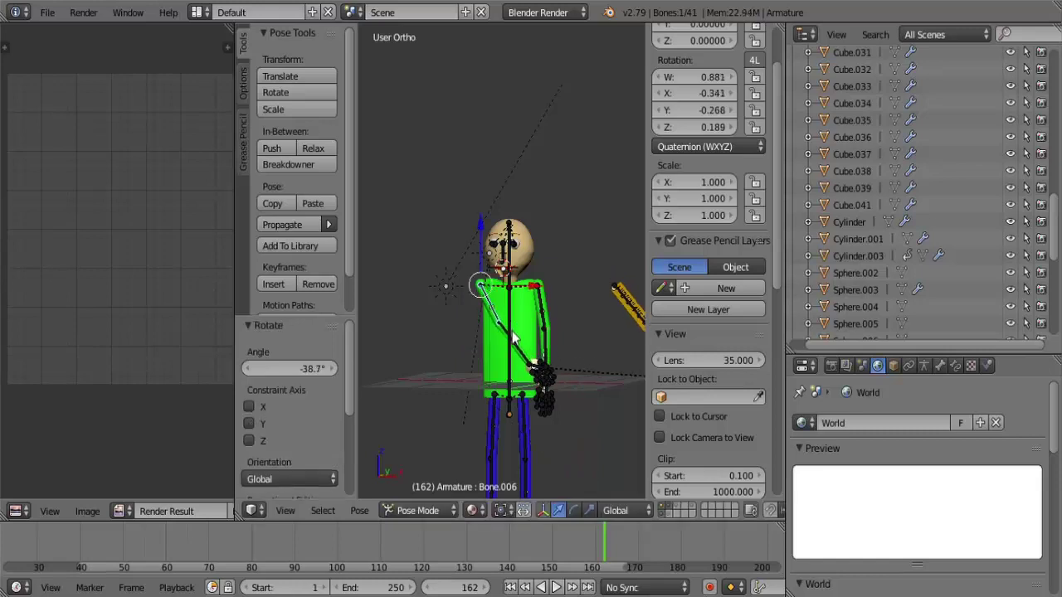
key(r)
key(r)
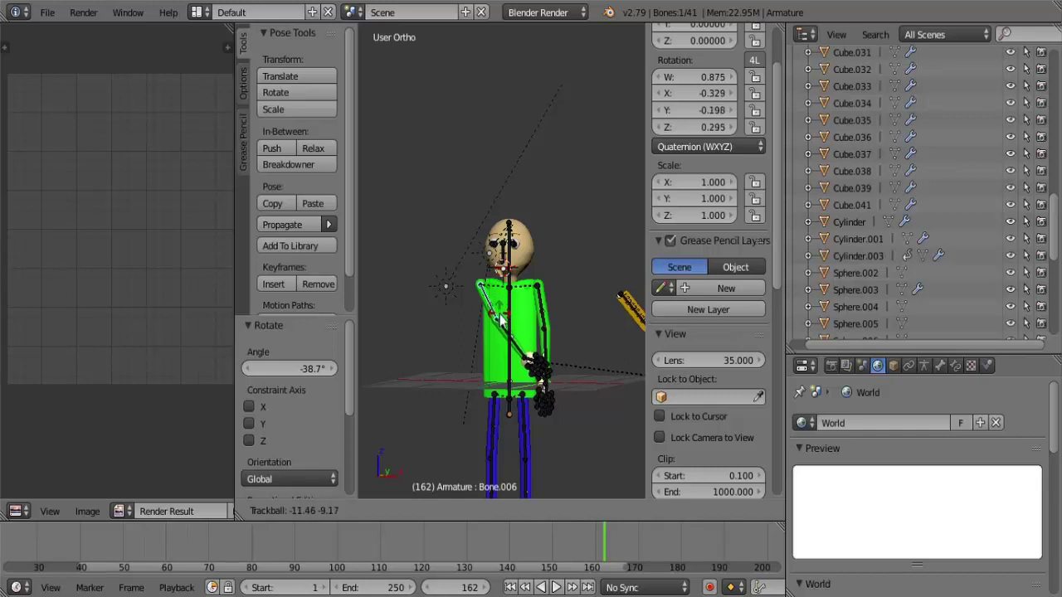
Clear the other upper arm's outward rotation, then rotate it freely toward the face
click(500, 320)
scroll(584, 292, up, 5)
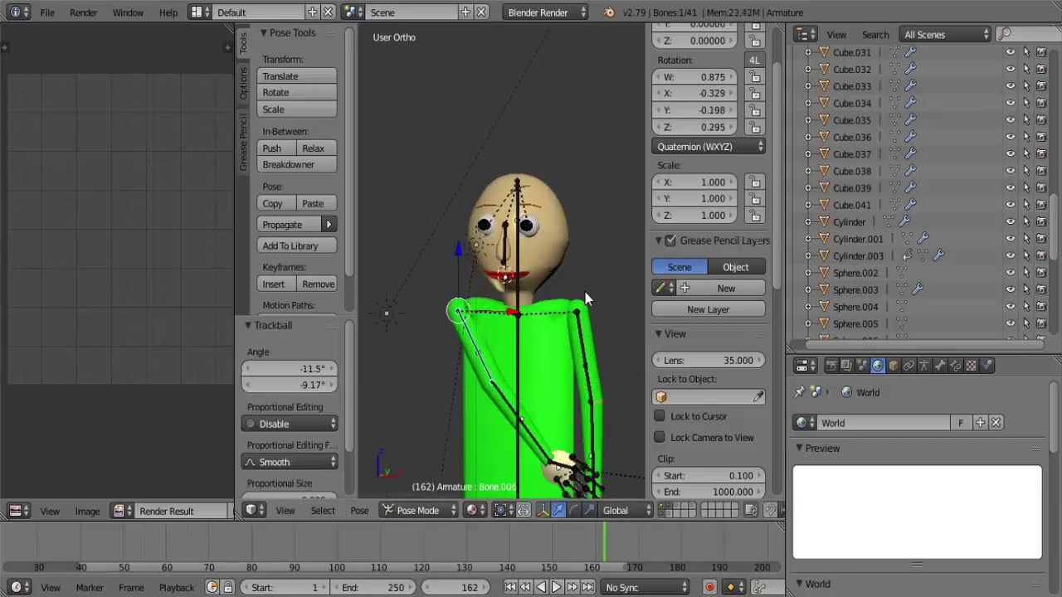
right_click(584, 369)
key(r)
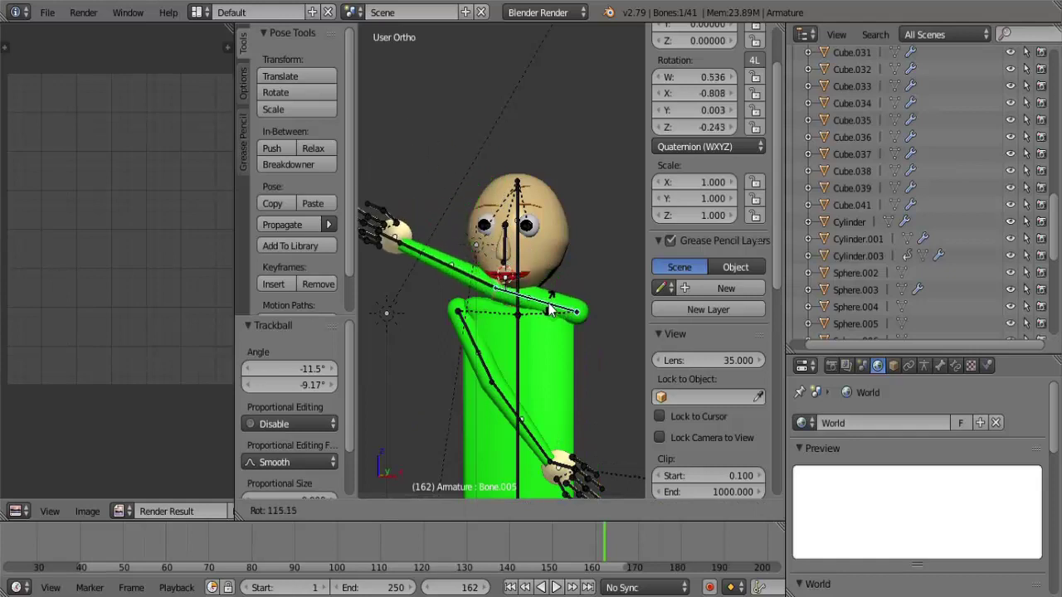
click(485, 303)
key(alt+r)
key(r)
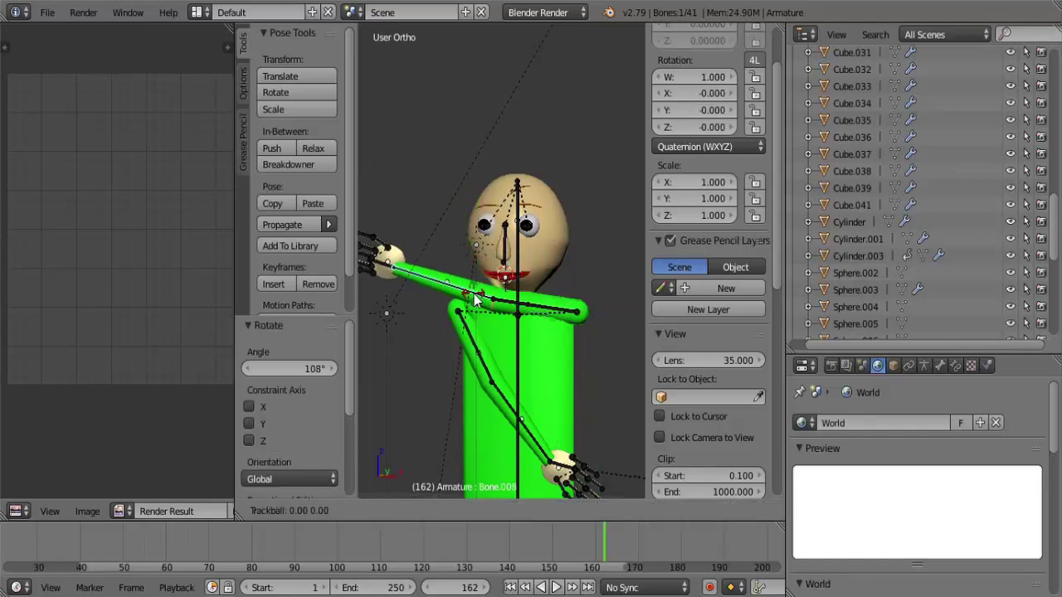
key(Escape)
right_click(569, 317)
key(r)
key(r)
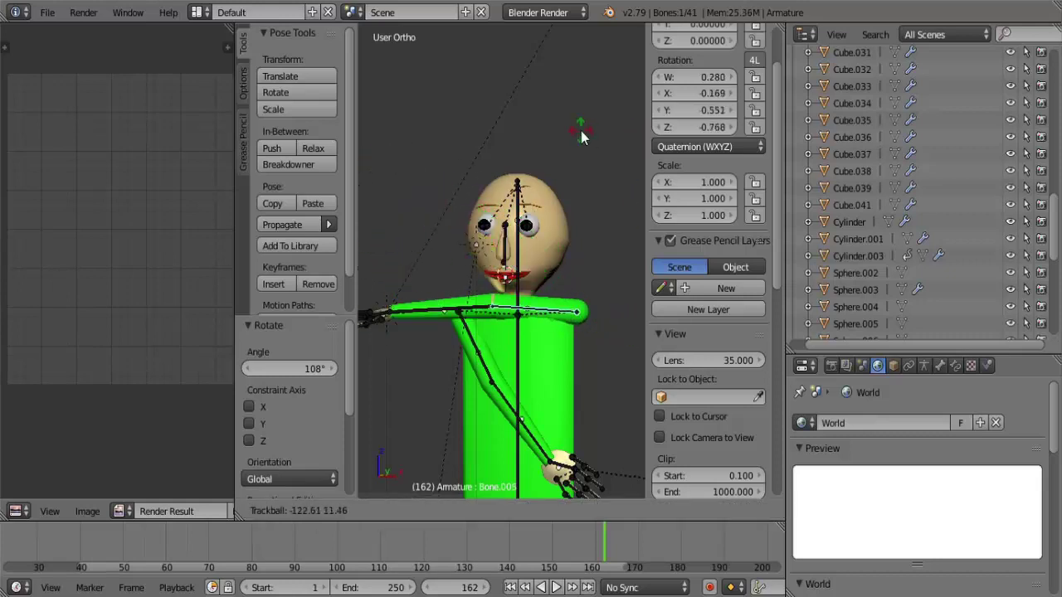
click(616, 295)
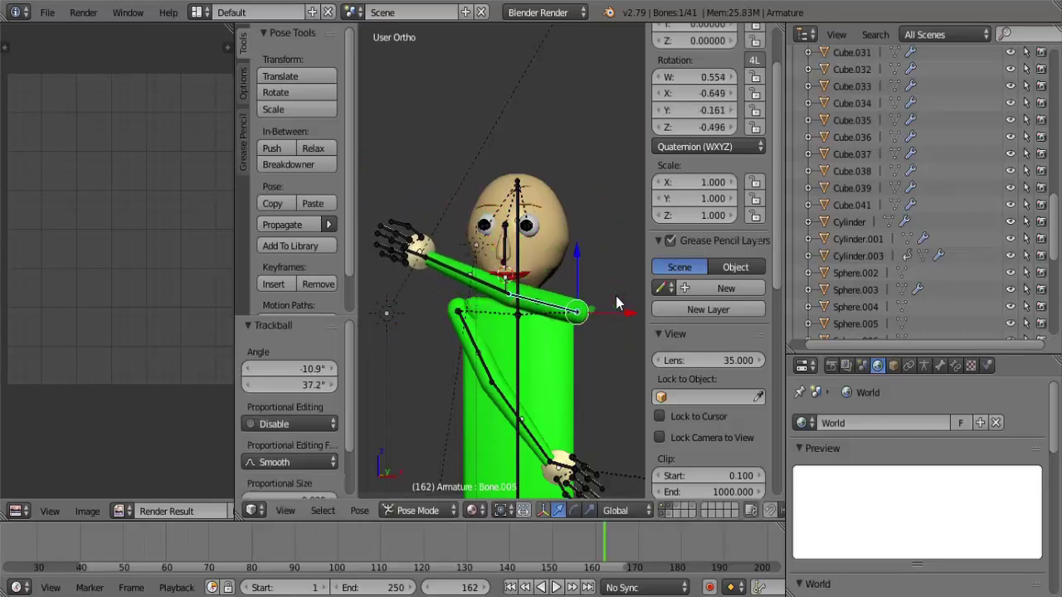
Rotate the forearm bone to 13 degrees
right_click(494, 289)
key(r)
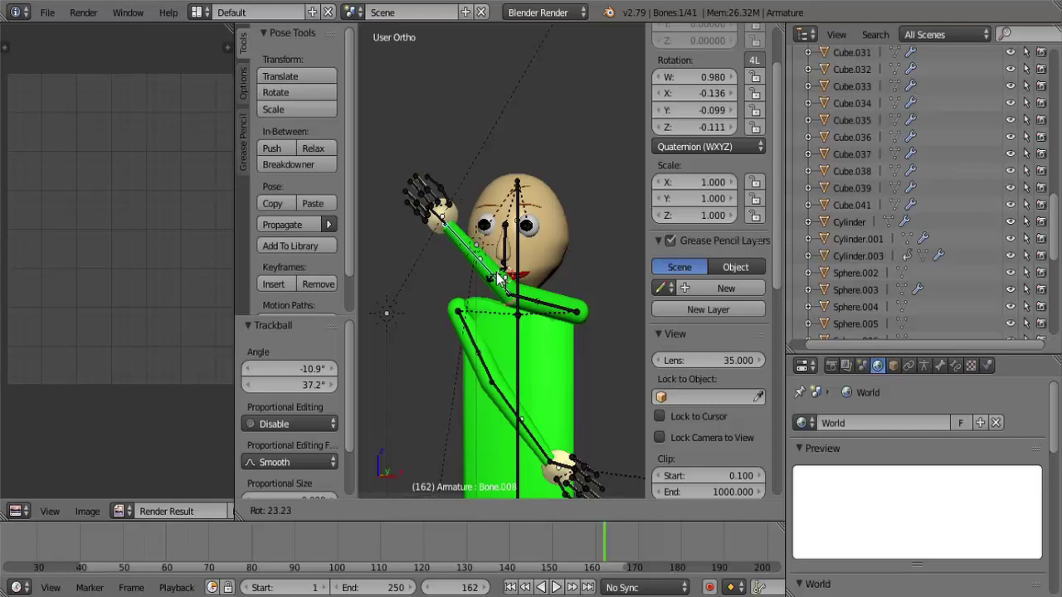
key(r)
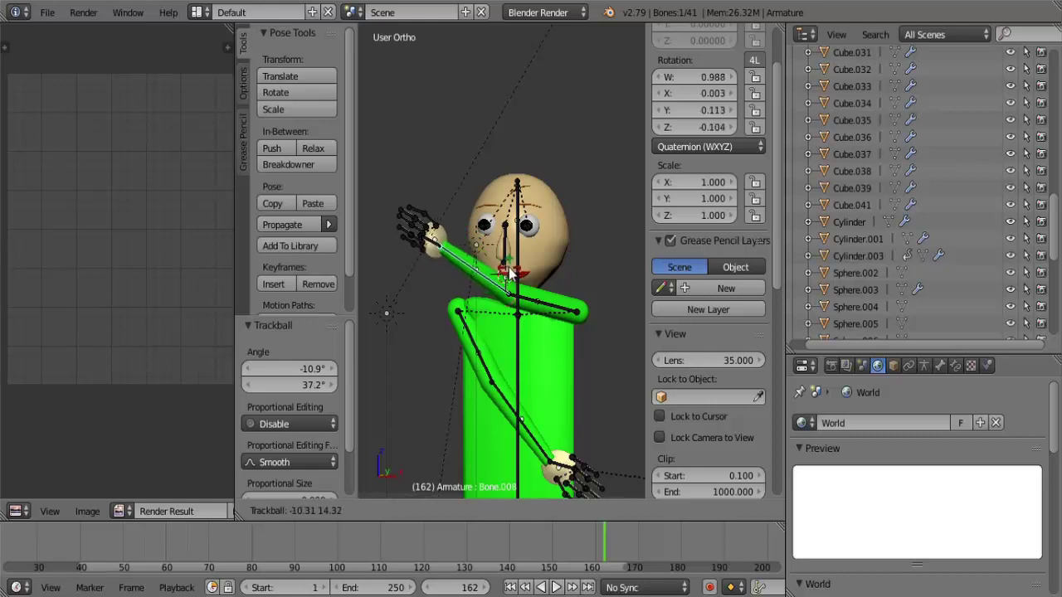
key(r)
click(467, 261)
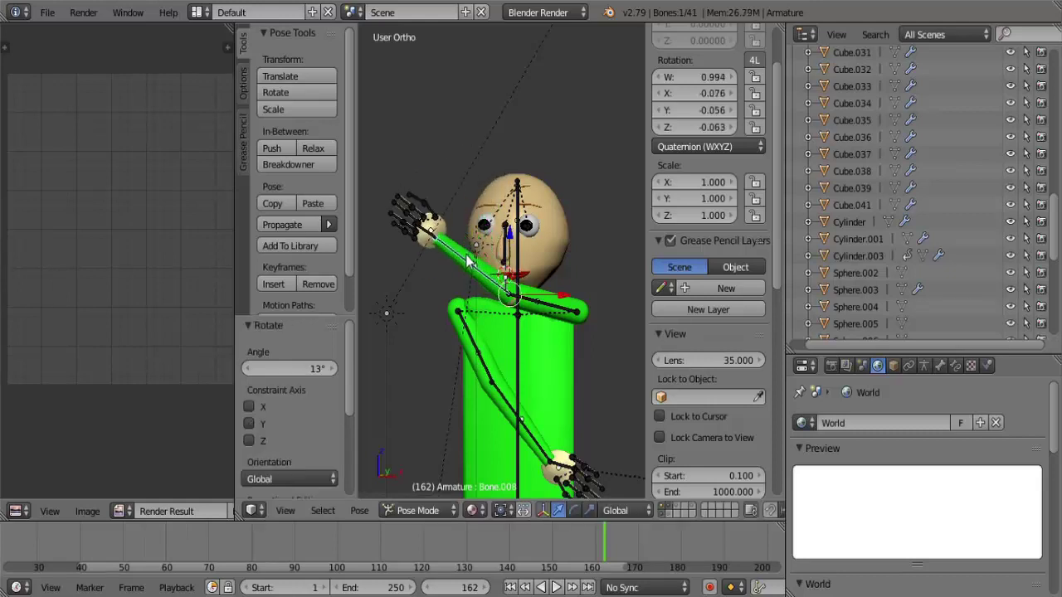
Swing the upper arm upward and bend the forearm over the head
right_click(554, 317)
key(r)
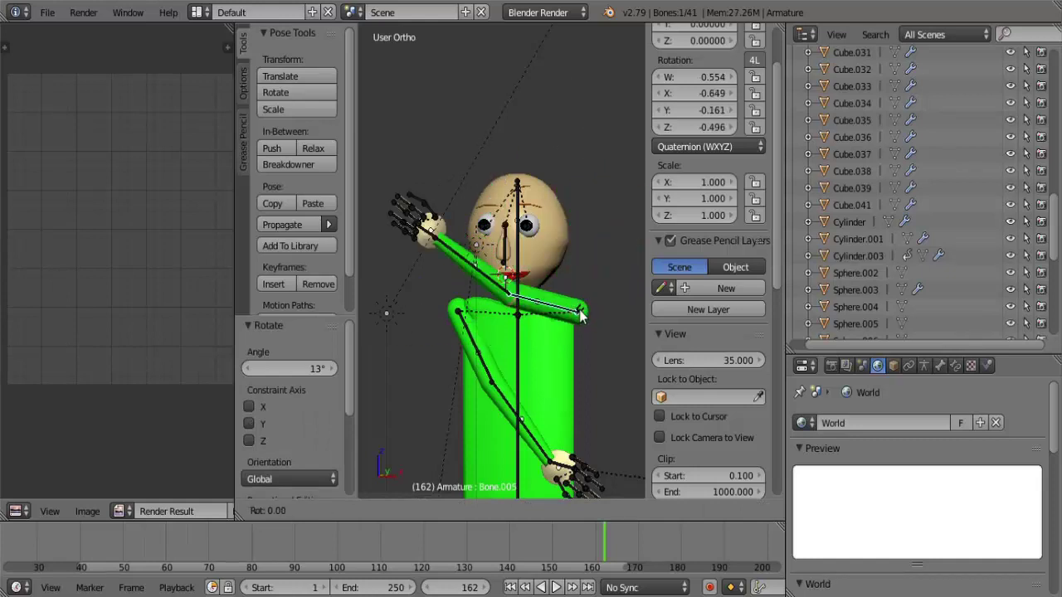
click(597, 234)
right_click(599, 233)
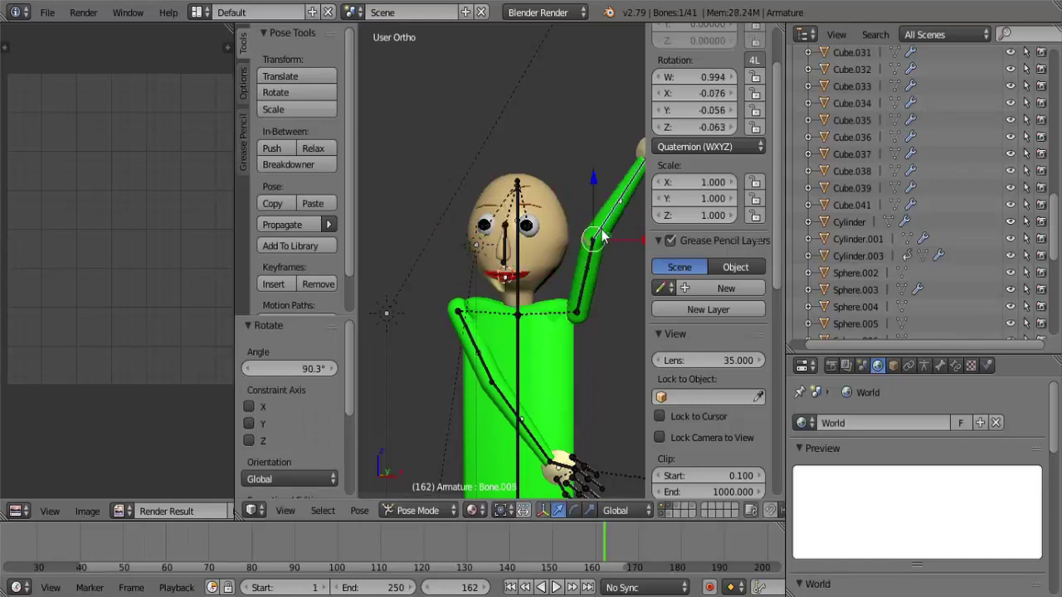
key(r)
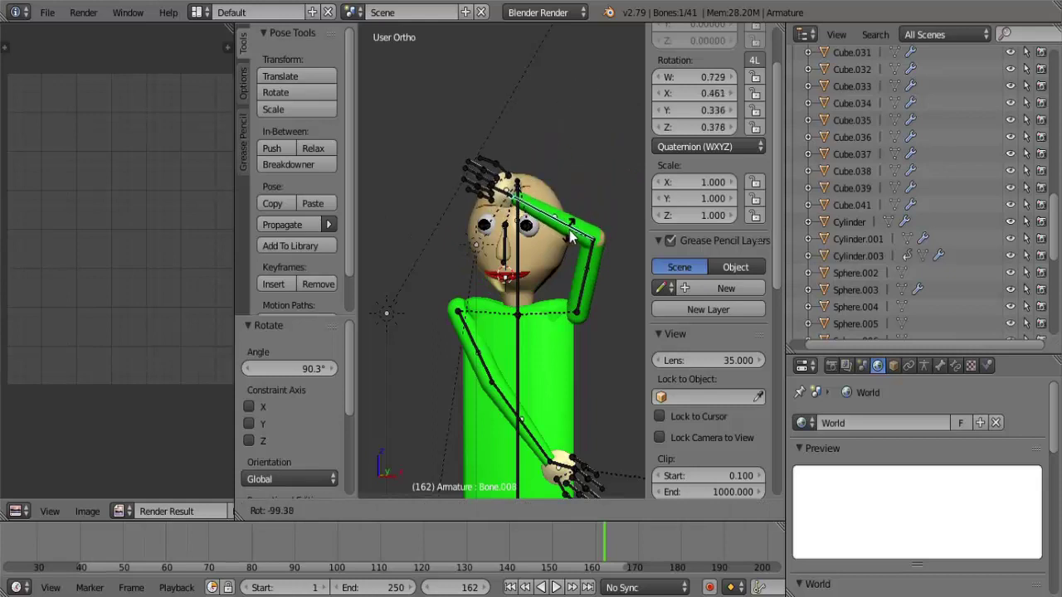
click(570, 232)
scroll(557, 203, up, 3)
scroll(557, 203, up, 1)
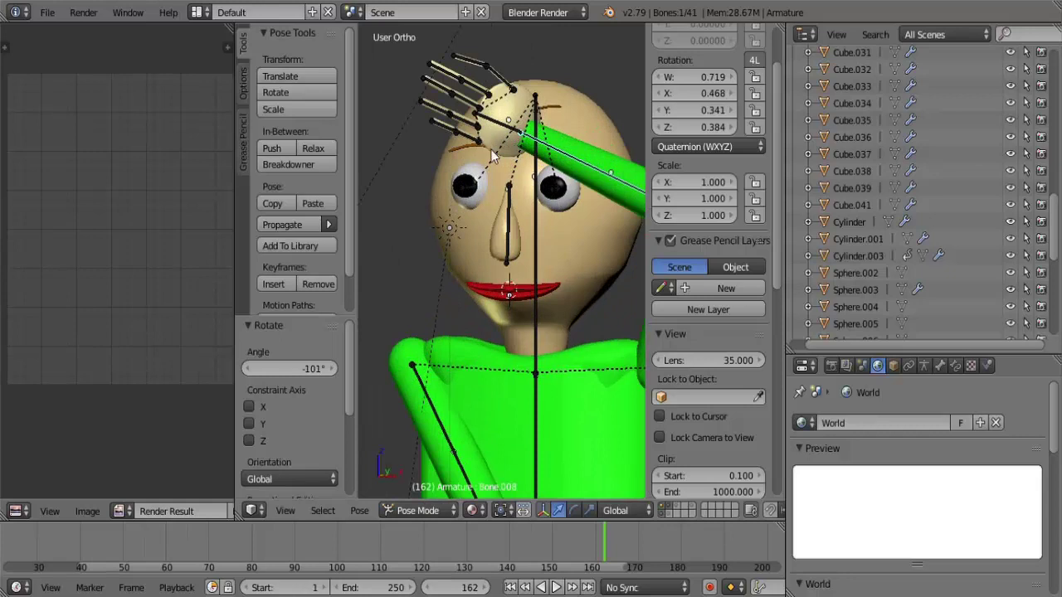
scroll(492, 156, down, 1)
Re-angle three finger bones above the head, the first to 61 degrees
right_click(510, 121)
key(r)
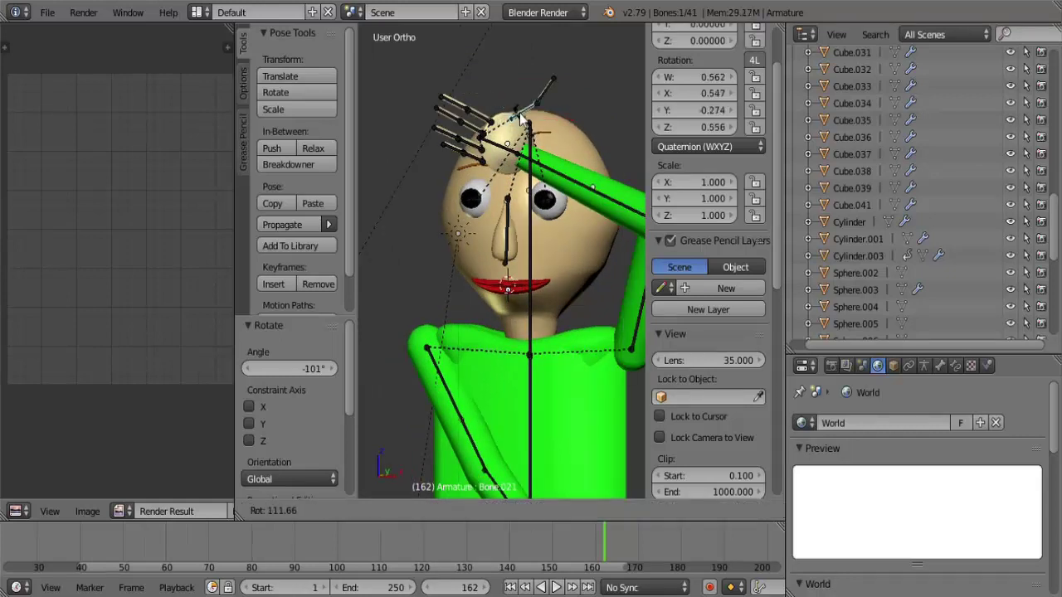
click(513, 110)
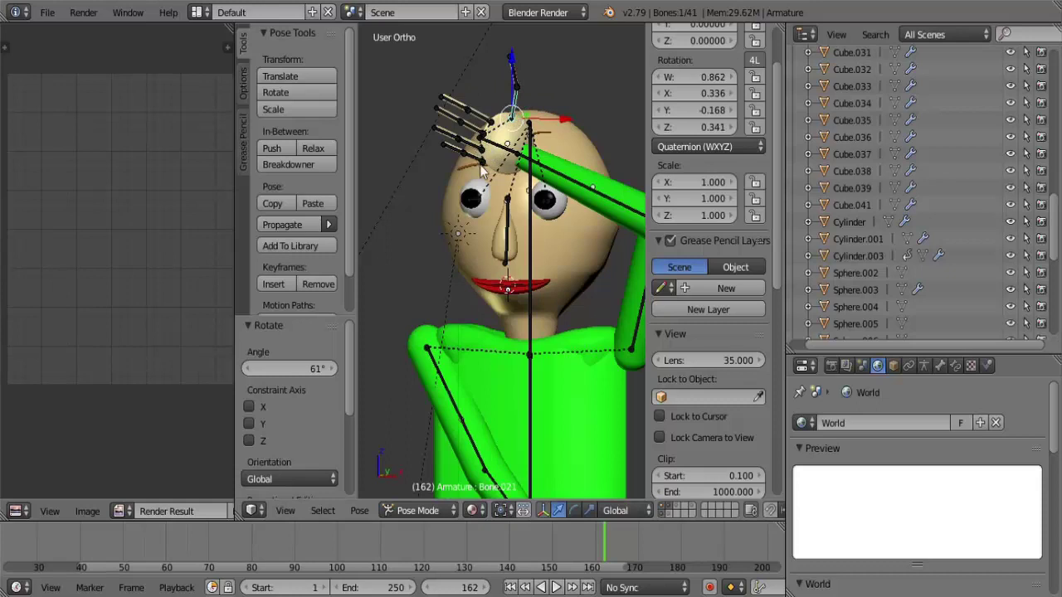
right_click(476, 122)
key(r)
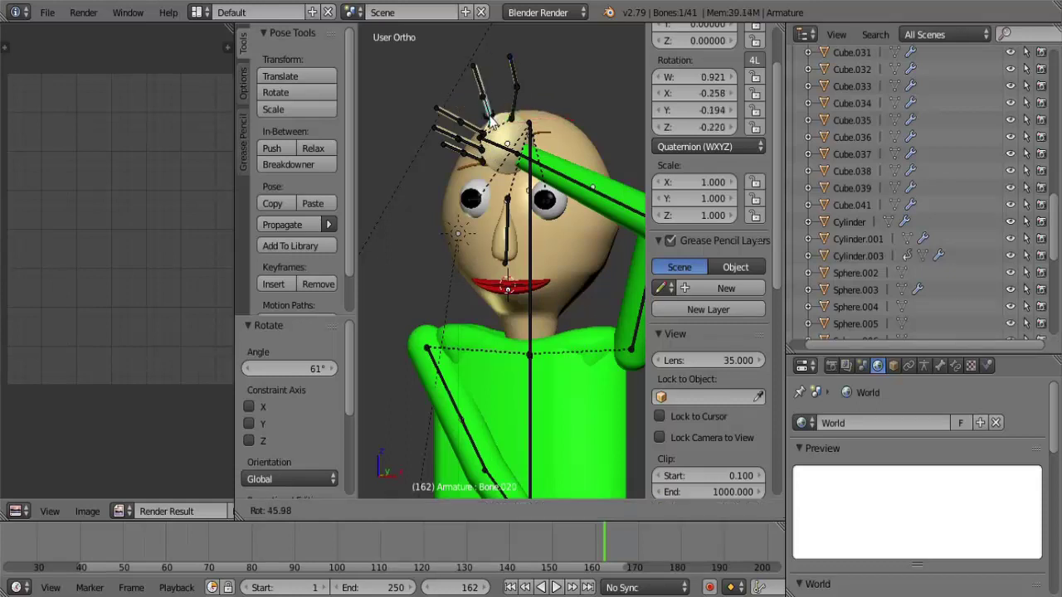
click(493, 122)
right_click(469, 125)
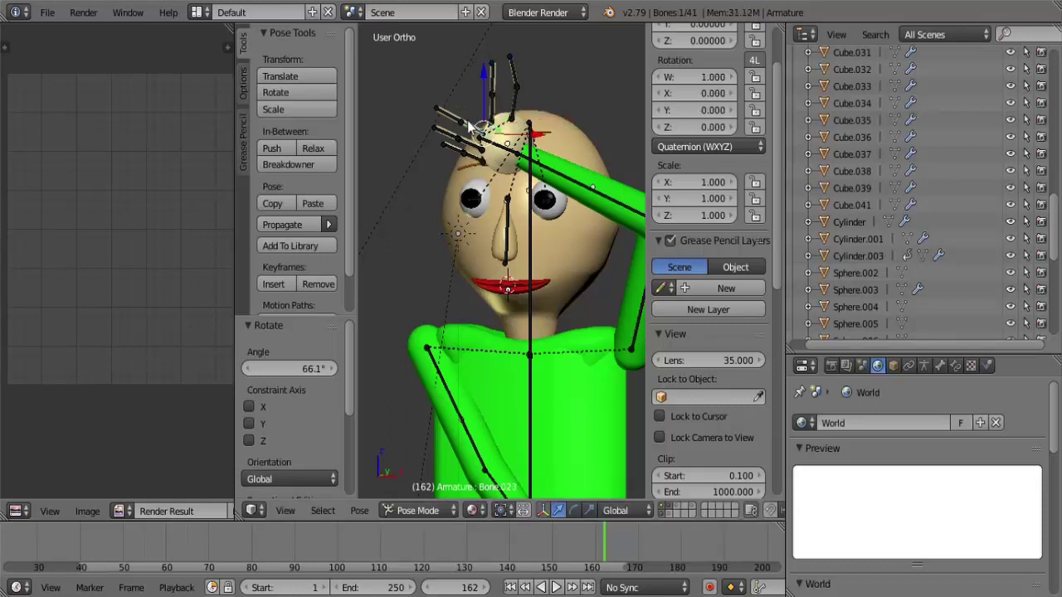
key(r)
click(462, 143)
Rotate another finger upright and give the top finger its final tilt
right_click(462, 141)
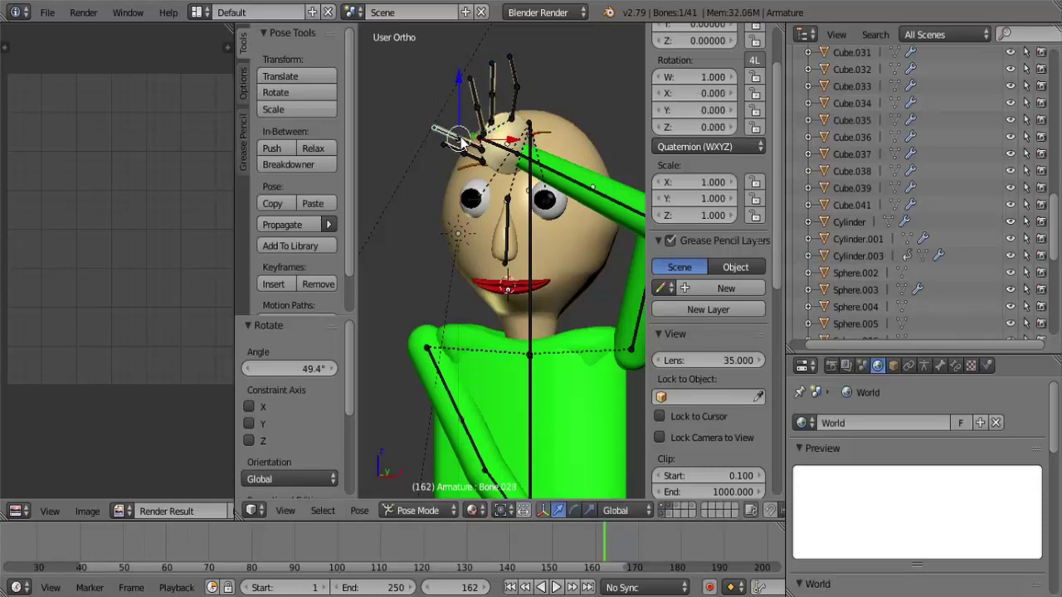
key(r)
key(r)
key(Escape)
key(ctrl+Tab)
key(ctrl+Tab)
right_click(464, 145)
key(r)
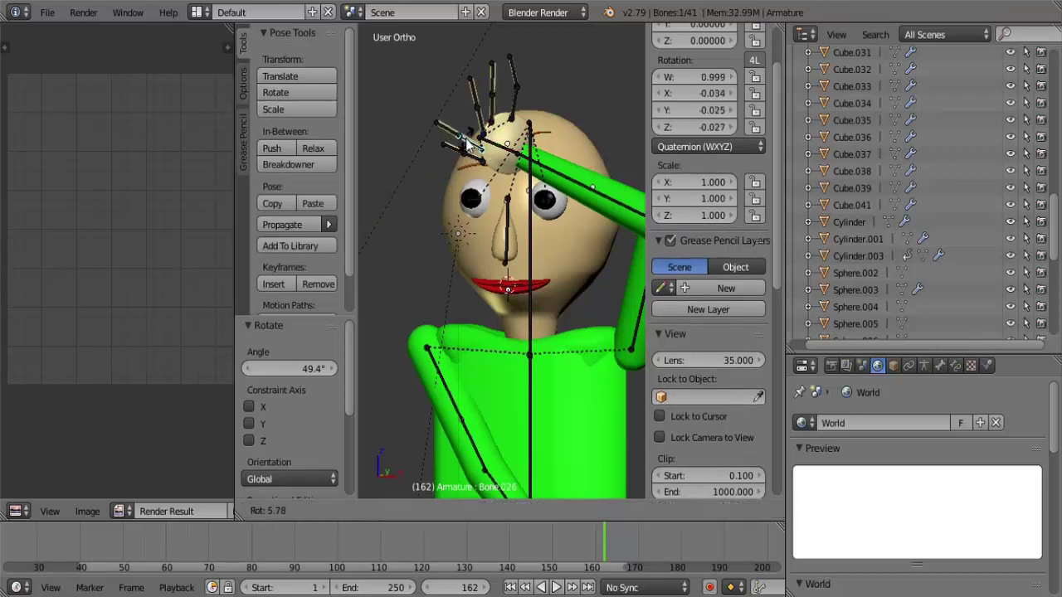
key(Escape)
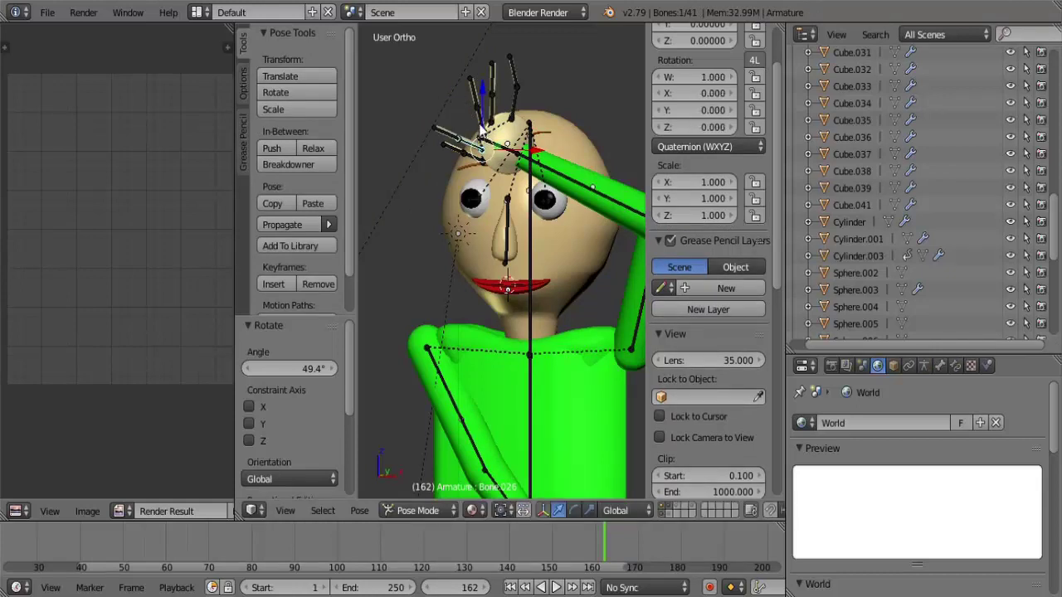
key(r)
click(481, 151)
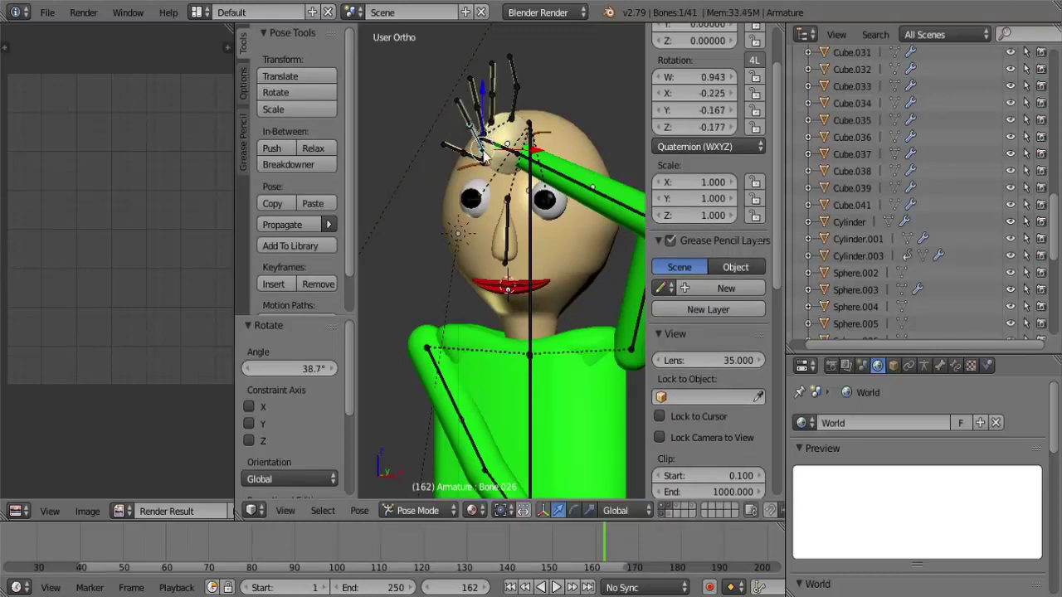
right_click(516, 93)
key(r)
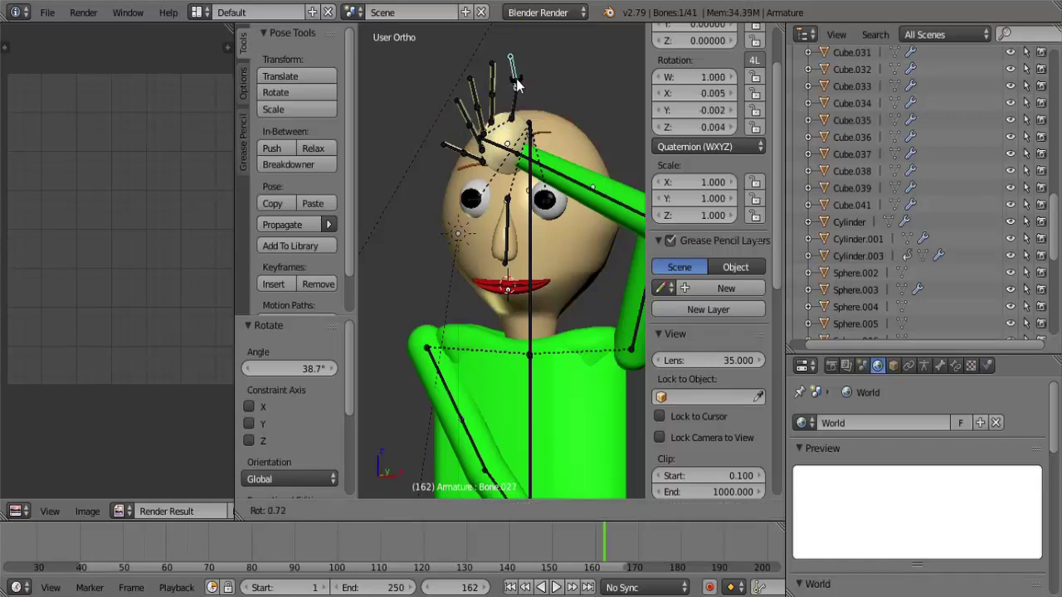
key(r)
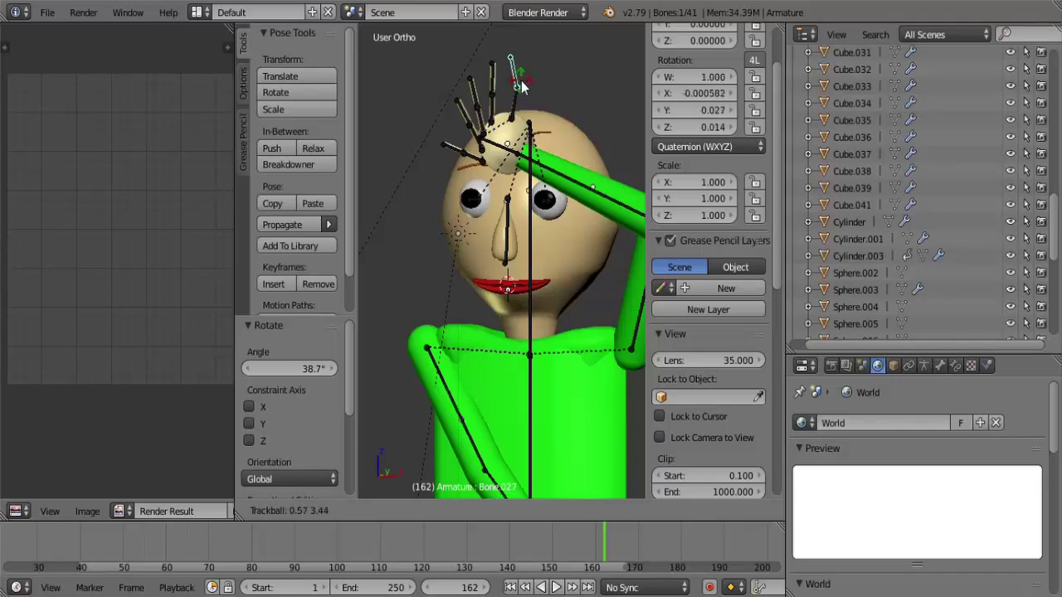
click(546, 117)
From behind, freely rotate two finger bones and move Bone.028 on the raised hand
mouse_move(591, 123)
middle_down()
mouse_move(510, 149)
mouse_move(556, 173)
mouse_move(536, 82)
middle_up()
right_click(504, 96)
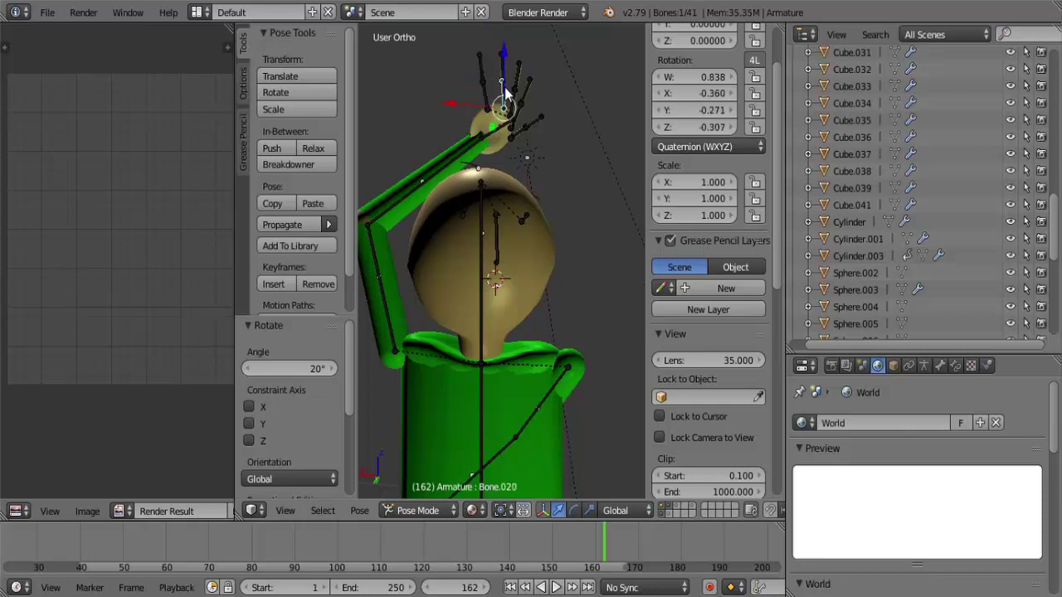
key(r)
key(r)
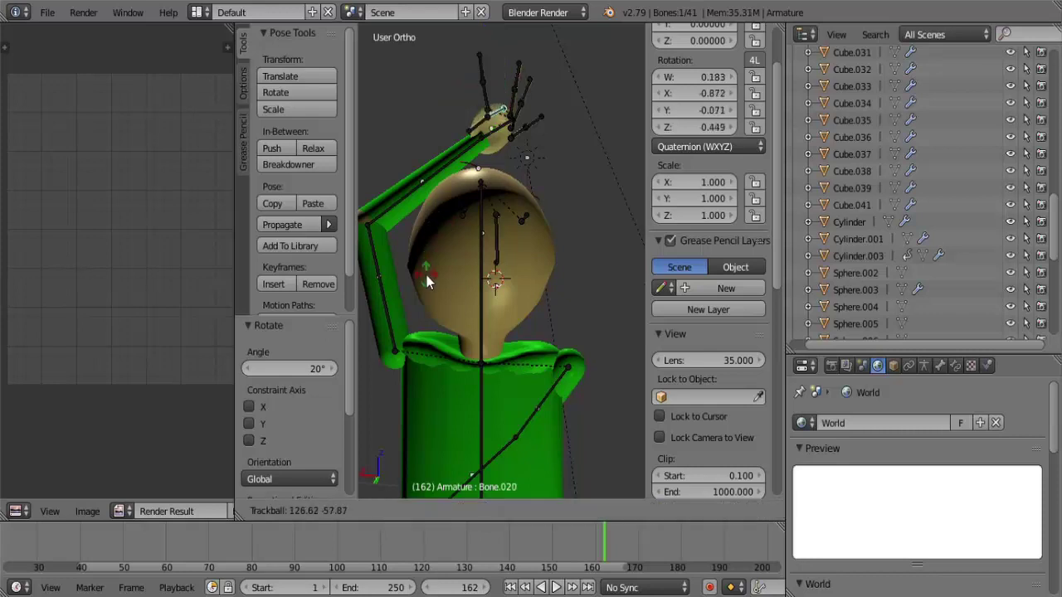
click(478, 220)
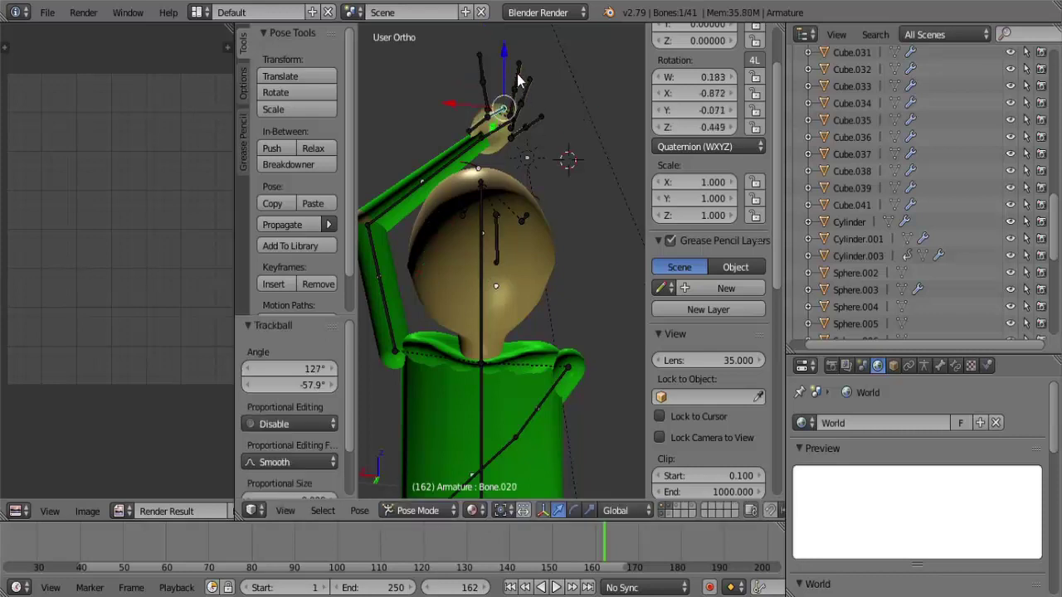
right_click(523, 112)
right_click(512, 118)
key(r)
key(r)
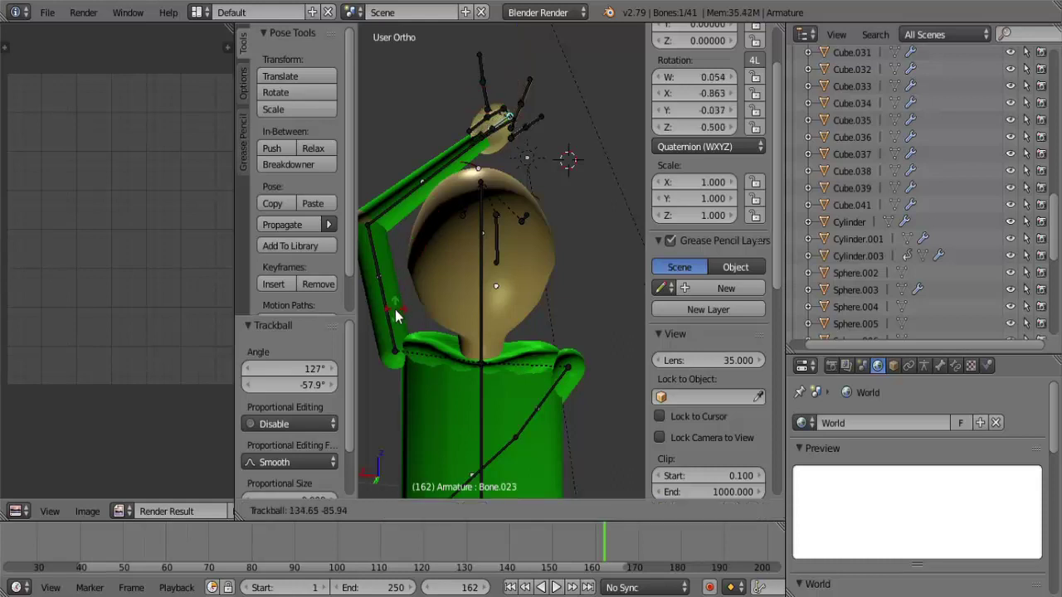
click(397, 316)
right_click(534, 111)
key(g)
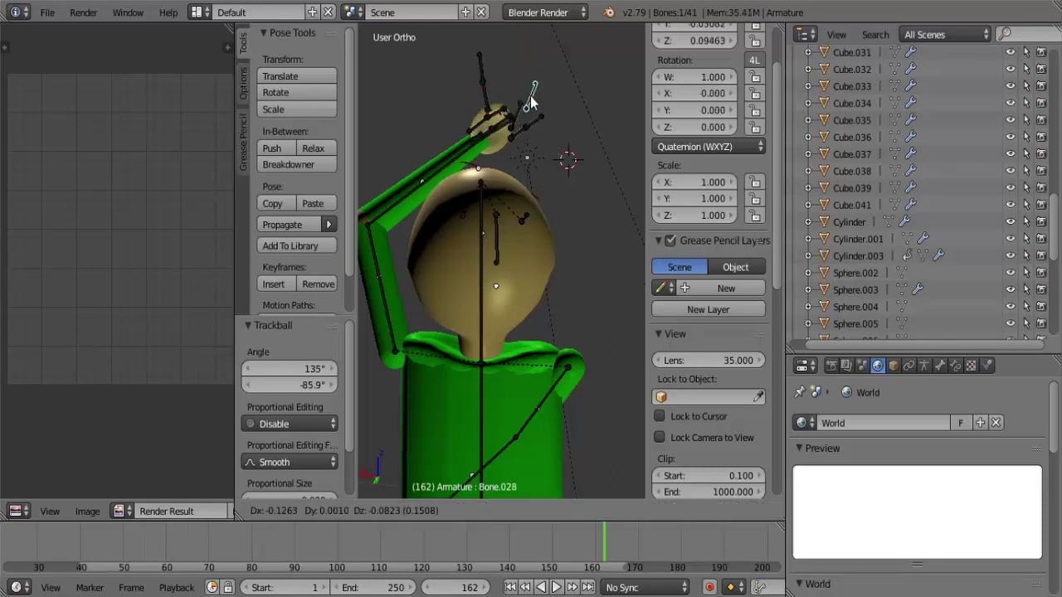
click(528, 97)
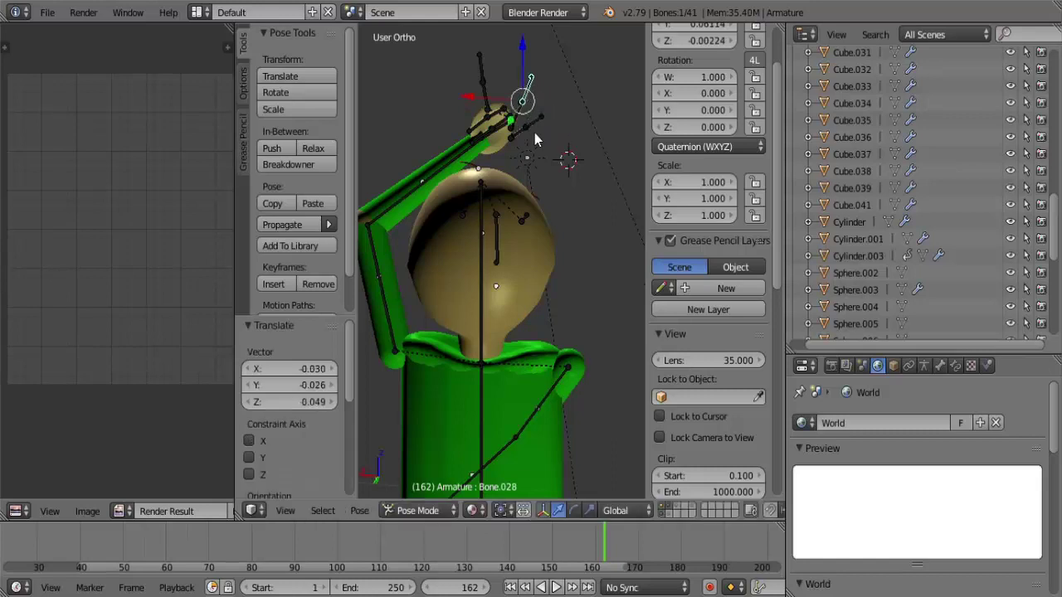
Trackball-rotate hand Bone.026 and turn upper-arm Bone.008 a further 6.09° onto the head
right_click(538, 130)
key(r)
key(r)
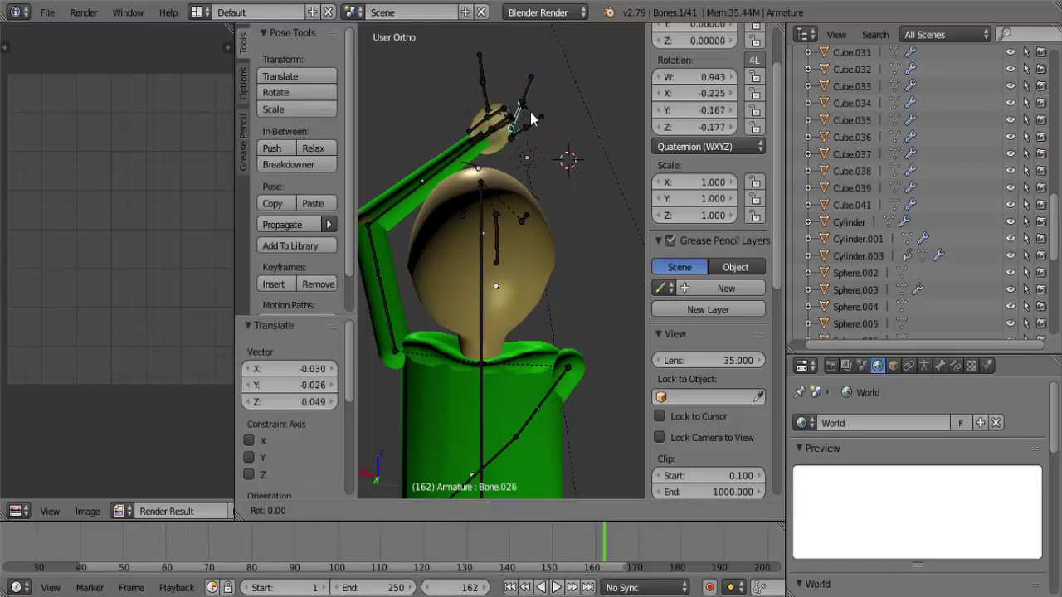
click(409, 287)
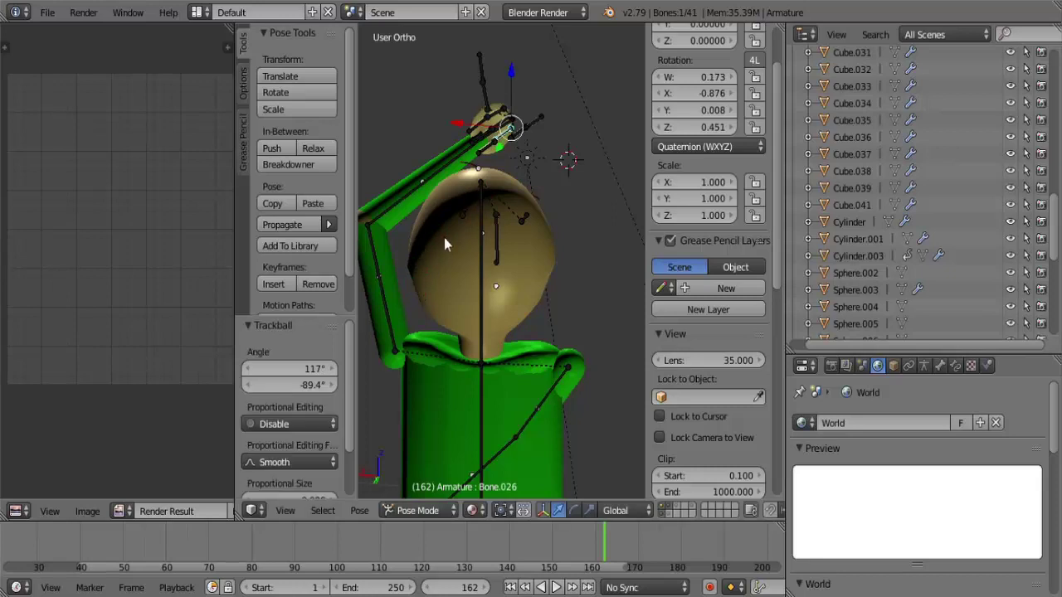
right_click(399, 202)
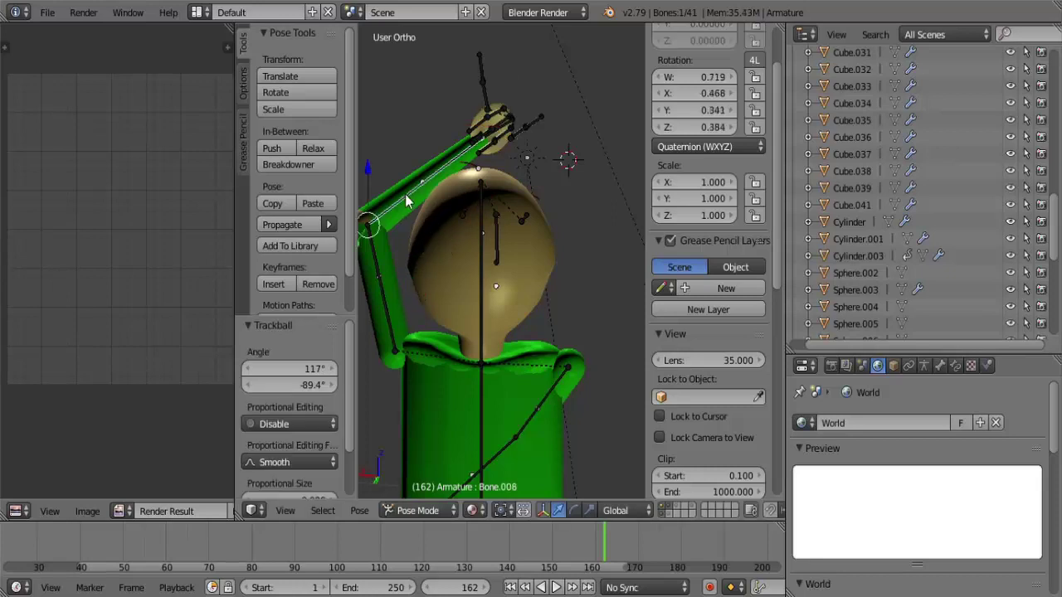
key(r)
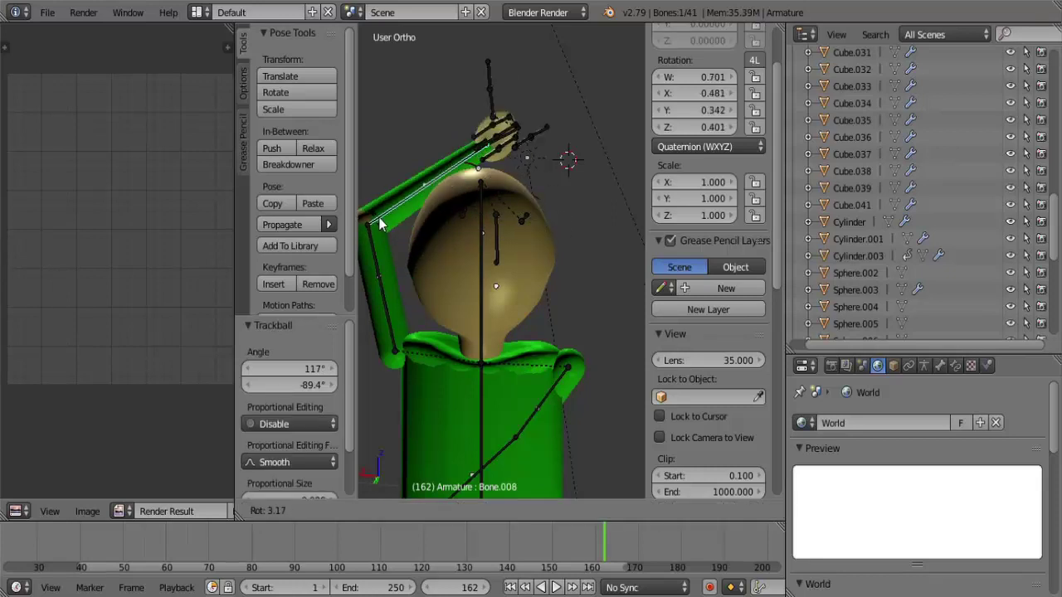
click(424, 251)
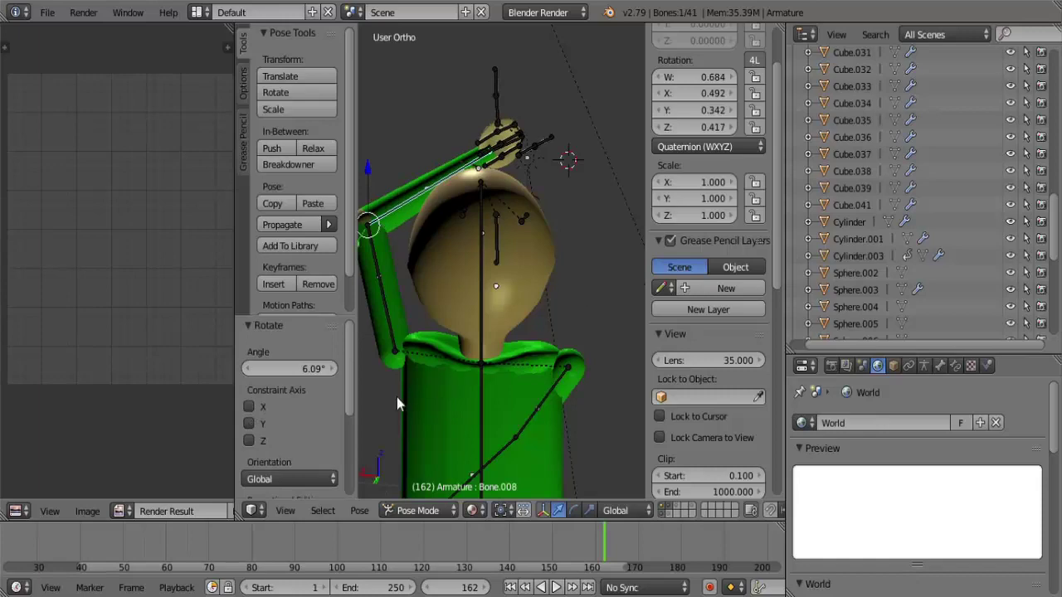
middle_drag(395, 391, 472, 355)
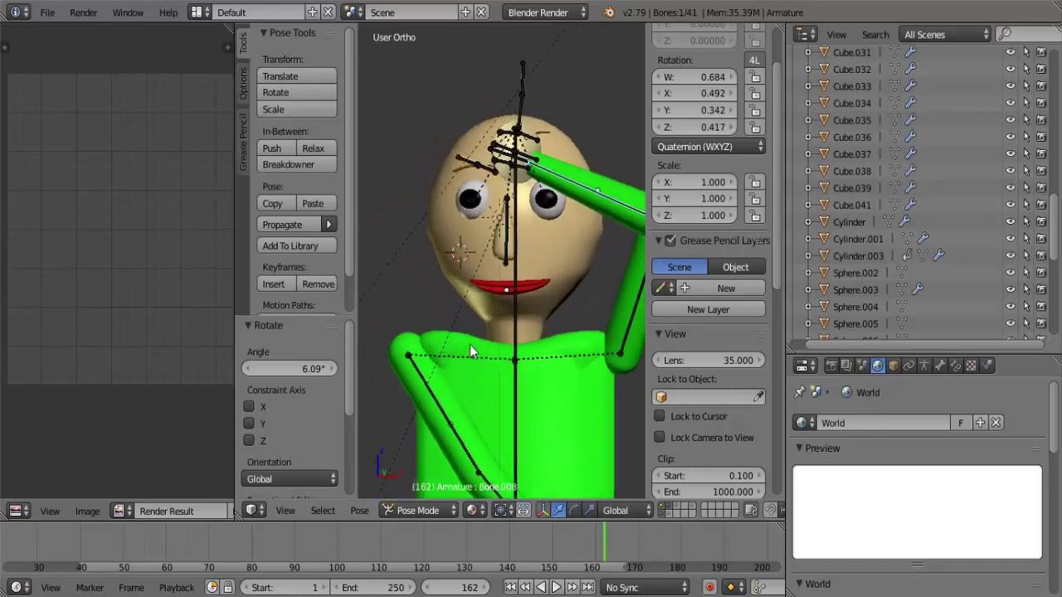
Rotate one leg bone -33.6° and the other 20.1° to splay the legs wide
scroll(483, 344, down, 3)
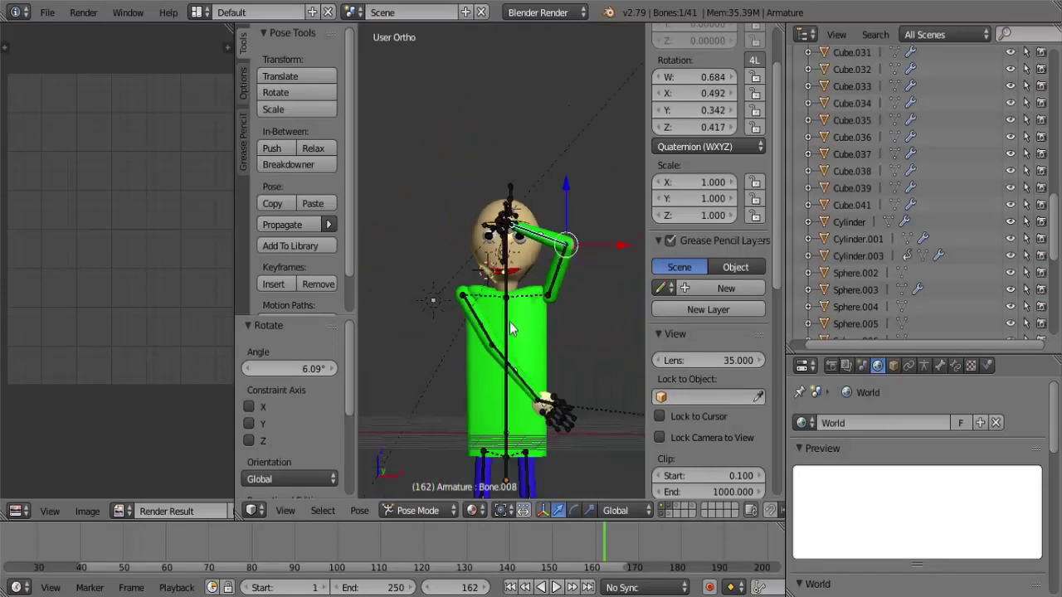
scroll(599, 360, down, 2)
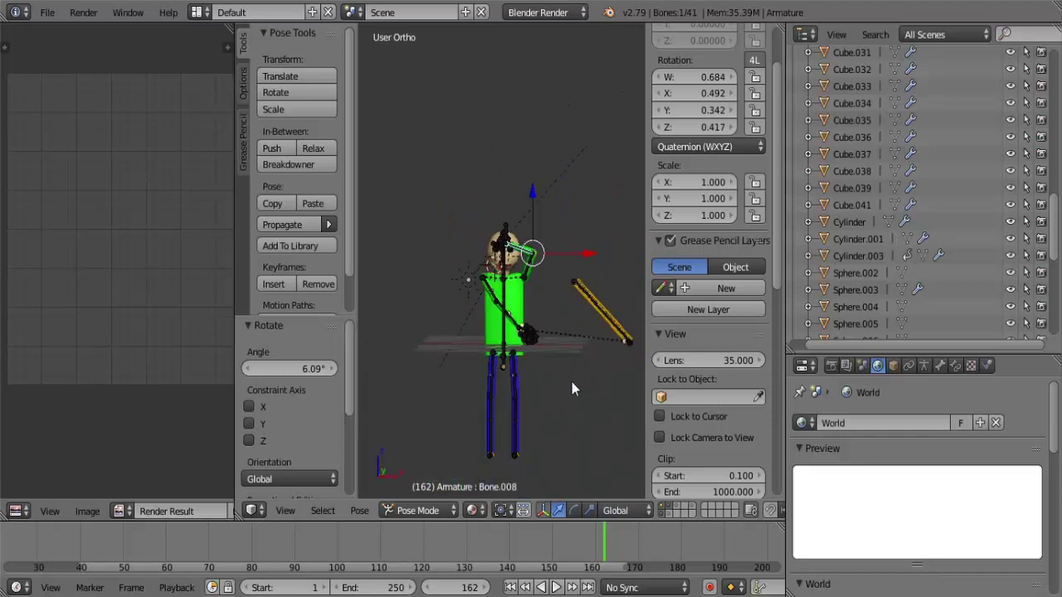
right_click(517, 370)
key(r)
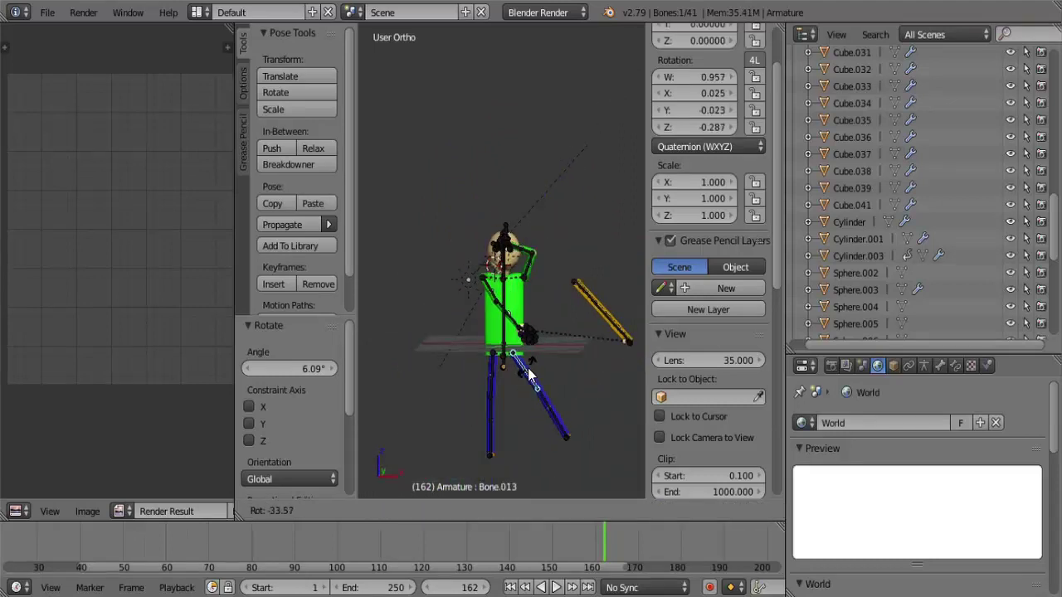
click(533, 378)
right_click(489, 379)
key(r)
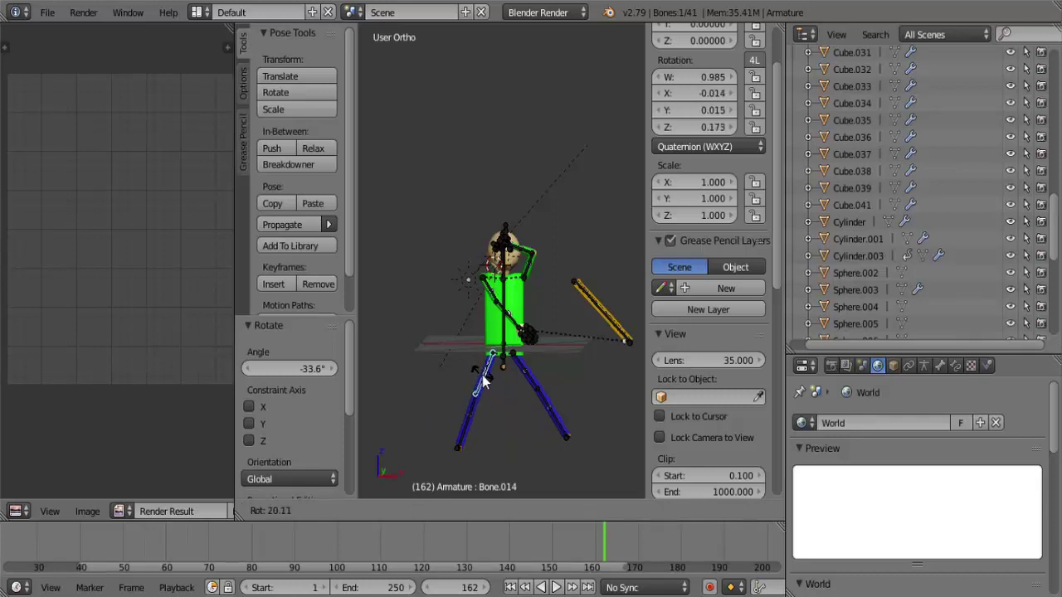
click(485, 381)
click(472, 510)
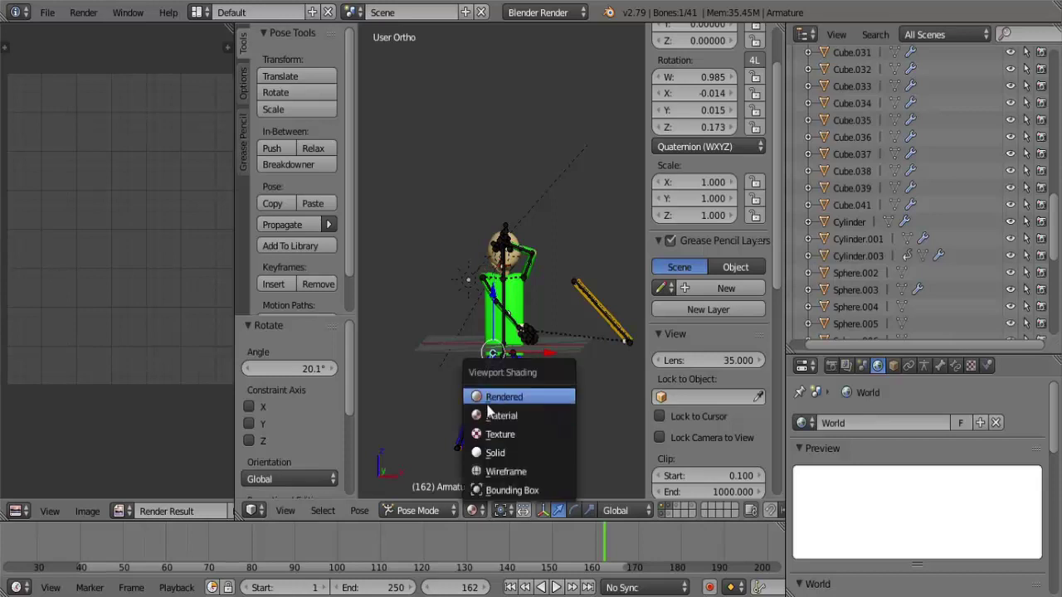
click(490, 398)
scroll(541, 379, up, 1)
scroll(593, 396, up, 2)
scroll(588, 393, down, 1)
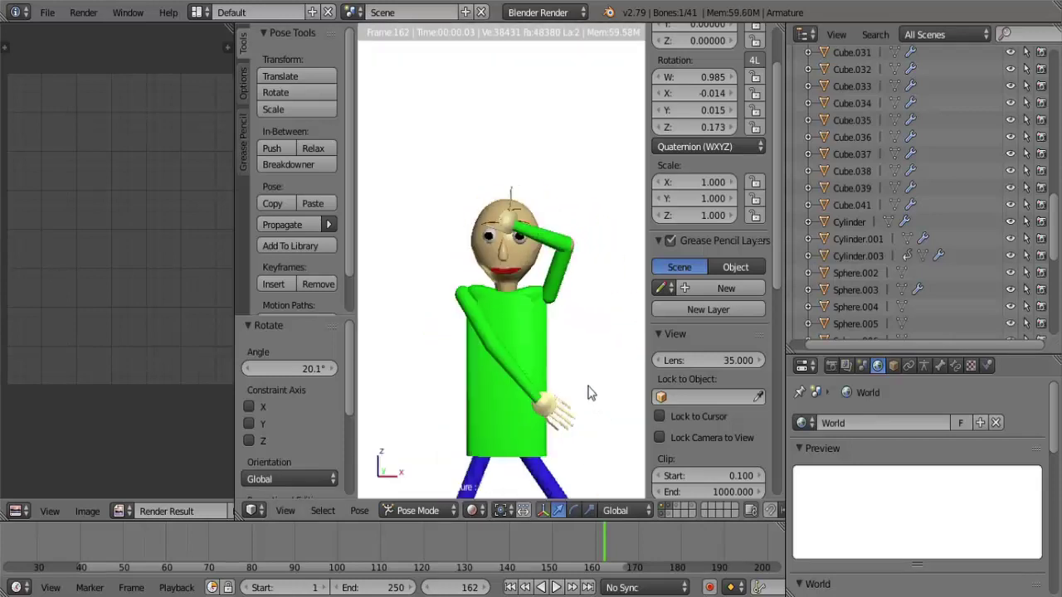
scroll(587, 392, down, 2)
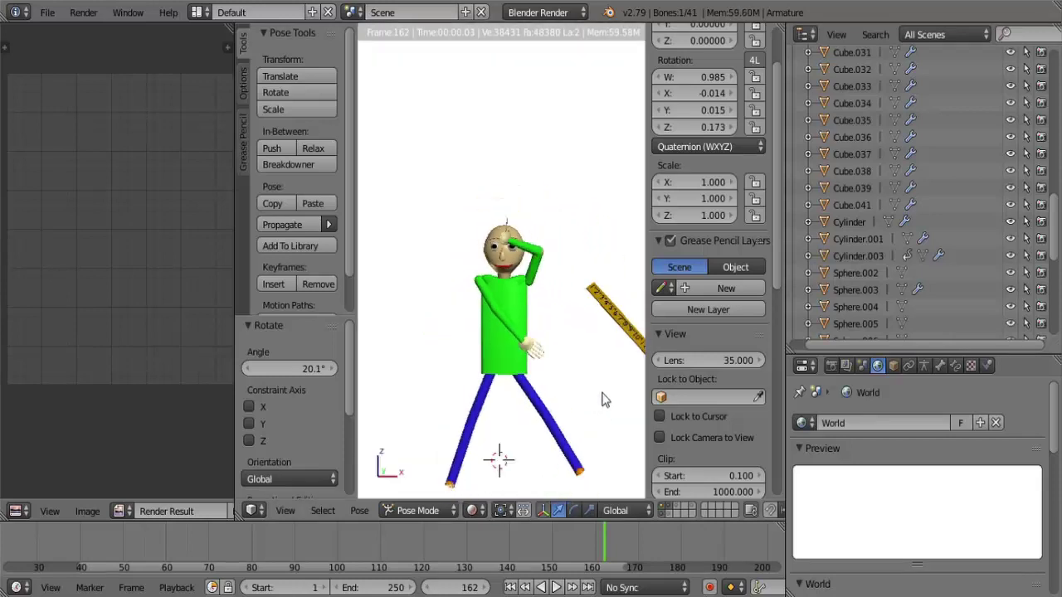
click(472, 510)
click(500, 434)
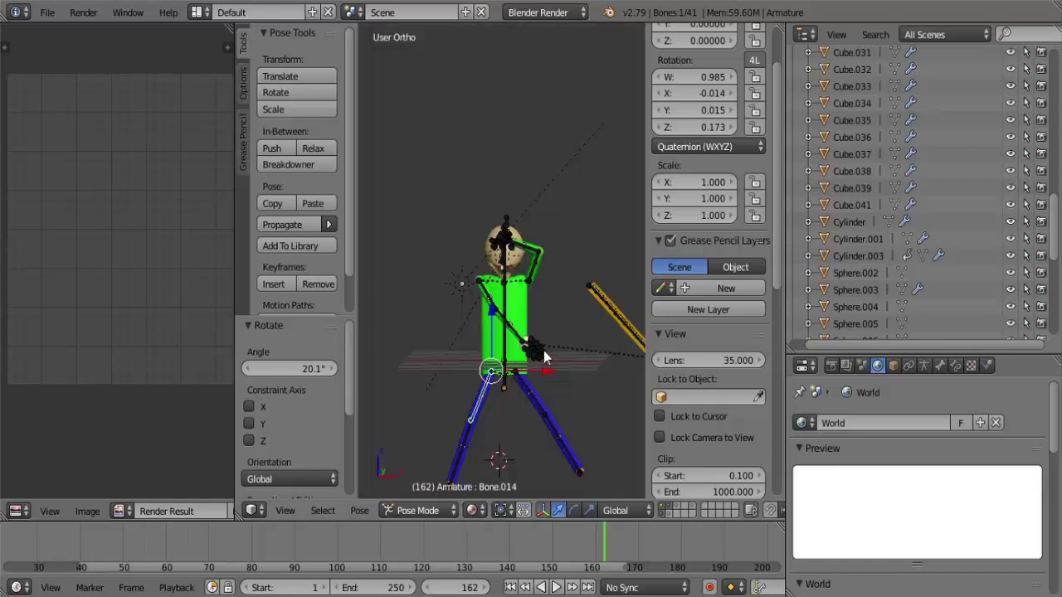
click(473, 509)
click(498, 396)
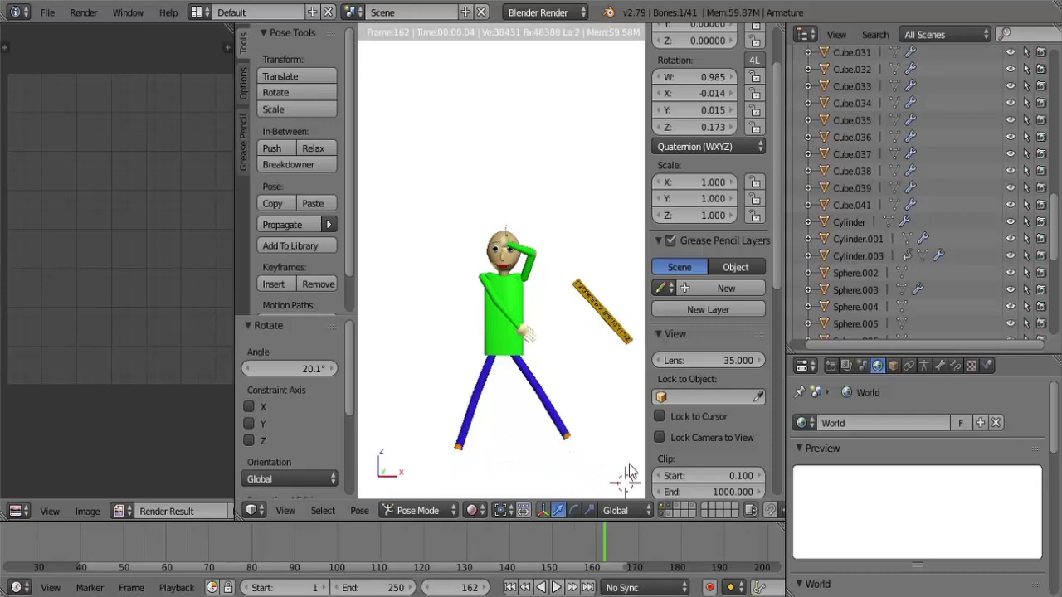
click(472, 510)
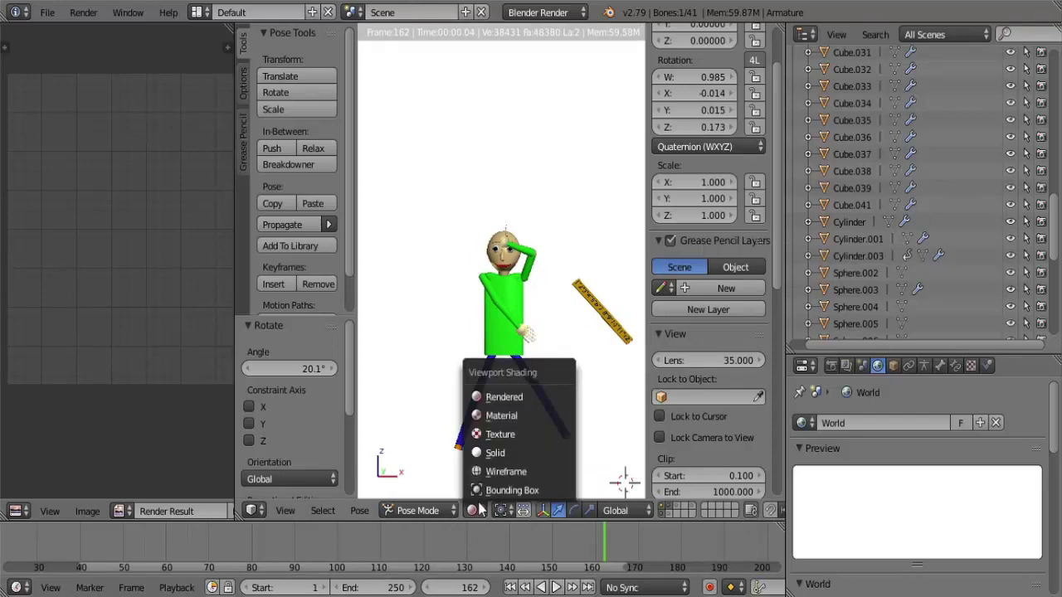
click(505, 419)
scroll(564, 288, up, 5)
middle_drag(564, 281, 562, 269)
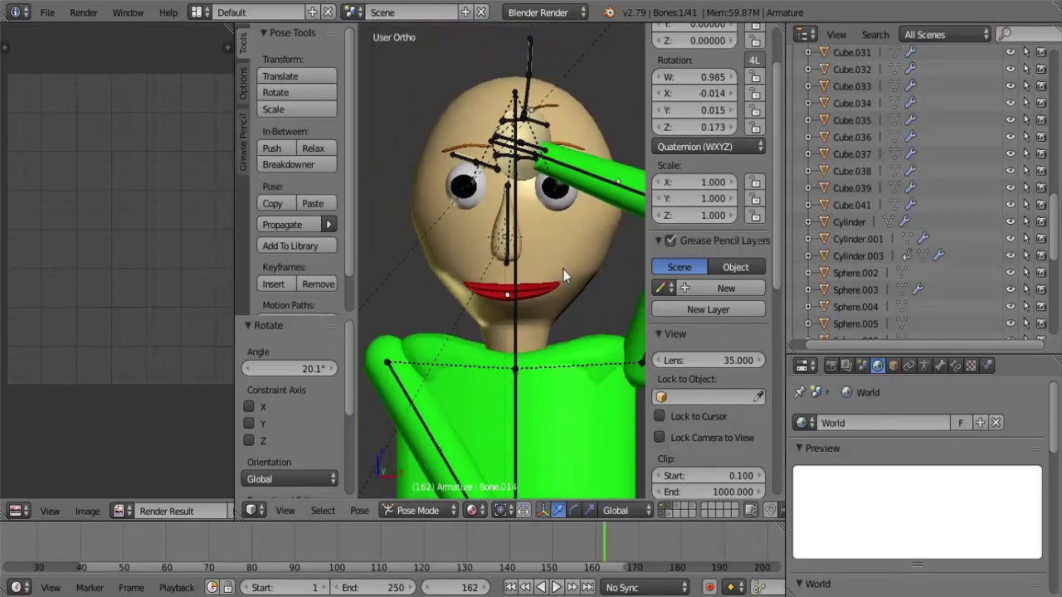
Tilt eyebrow Bone.010 with a rotation
right_click(543, 162)
right_click(529, 158)
key(r)
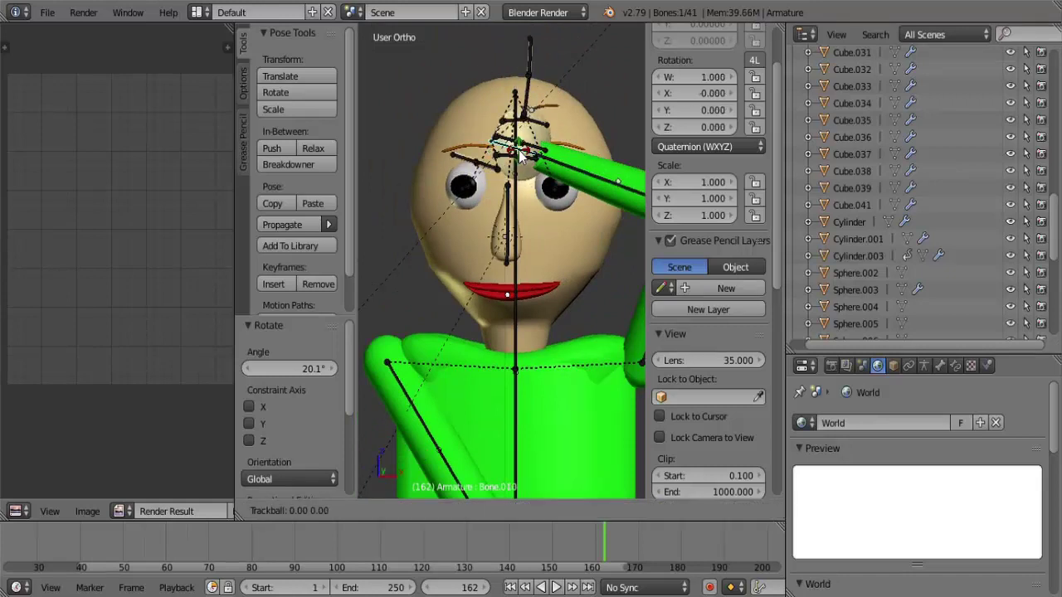
click(523, 158)
scroll(578, 288, down, 4)
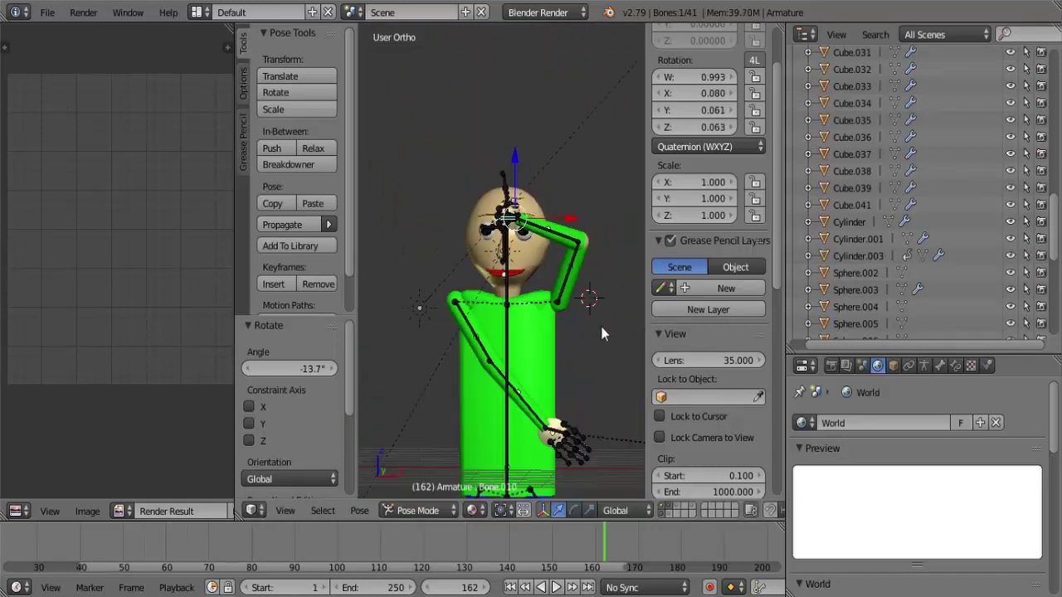
middle_drag(602, 333, 556, 394)
Preview the scene in Rendered shading, return to Material shading, and bring up File > Open
click(472, 510)
click(474, 511)
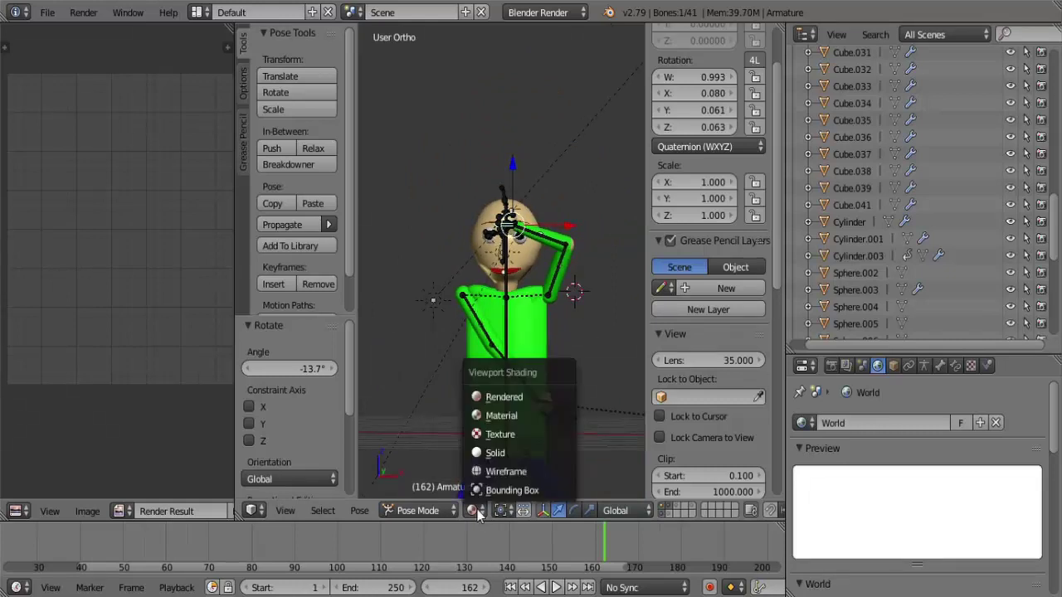
click(503, 396)
scroll(628, 406, down, 2)
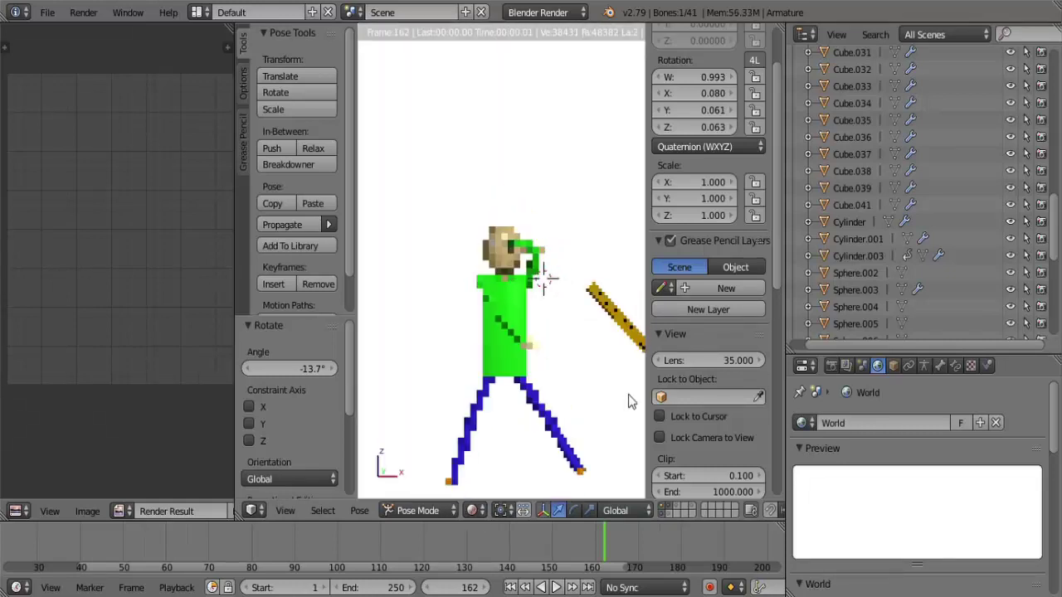
scroll(636, 411, down, 1)
click(473, 510)
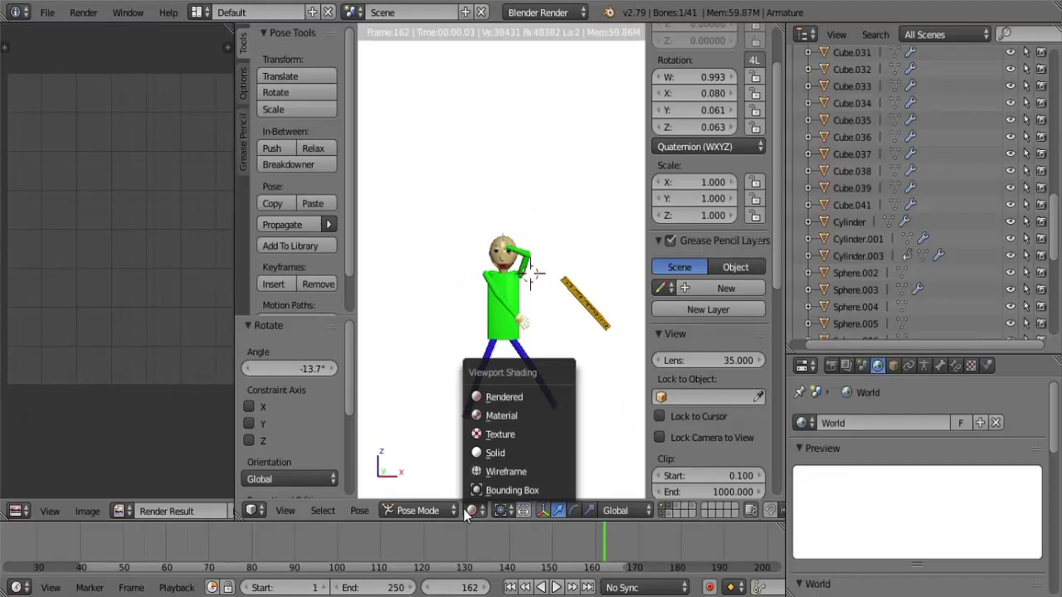
click(503, 414)
click(47, 12)
click(68, 50)
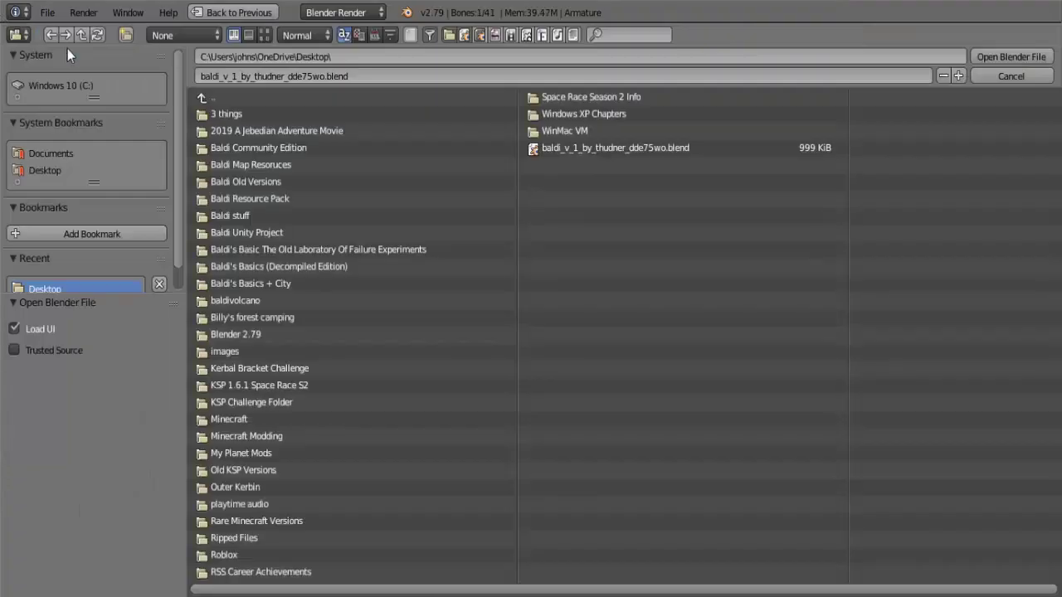
Open baldi_v_1_by_thudner_dde75wo.blend from the Desktop
double_click(531, 147)
scroll(498, 231, down, 8)
scroll(479, 224, up, 5)
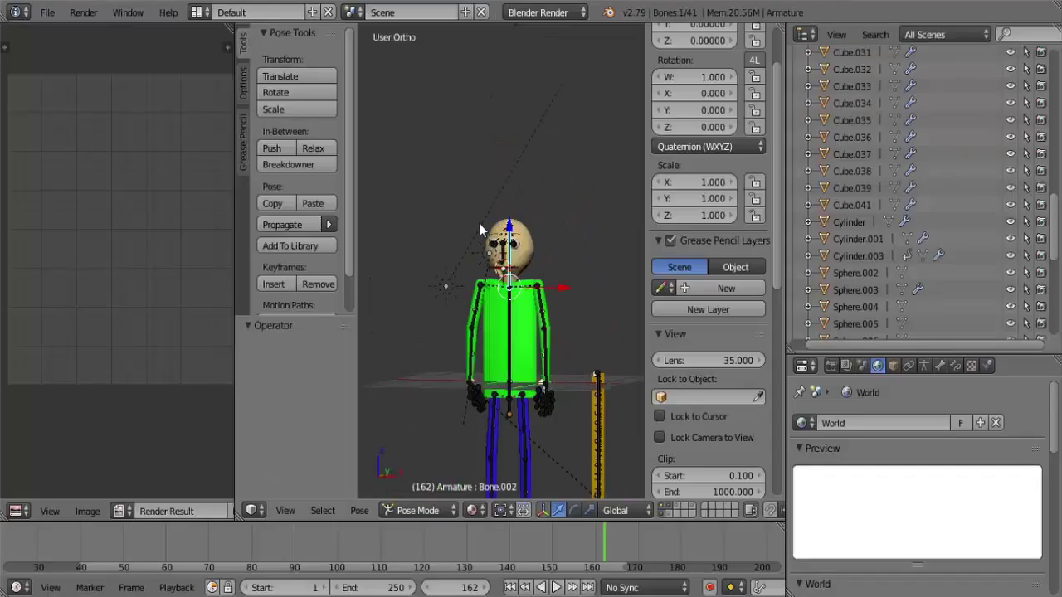
scroll(479, 223, up, 2)
Reset the Cube.006 head mesh rotation to 0°, then trackball-rotate head Bone.002 in Pose Mode
key(ctrl+Tab)
right_click(537, 266)
key(r)
key(r)
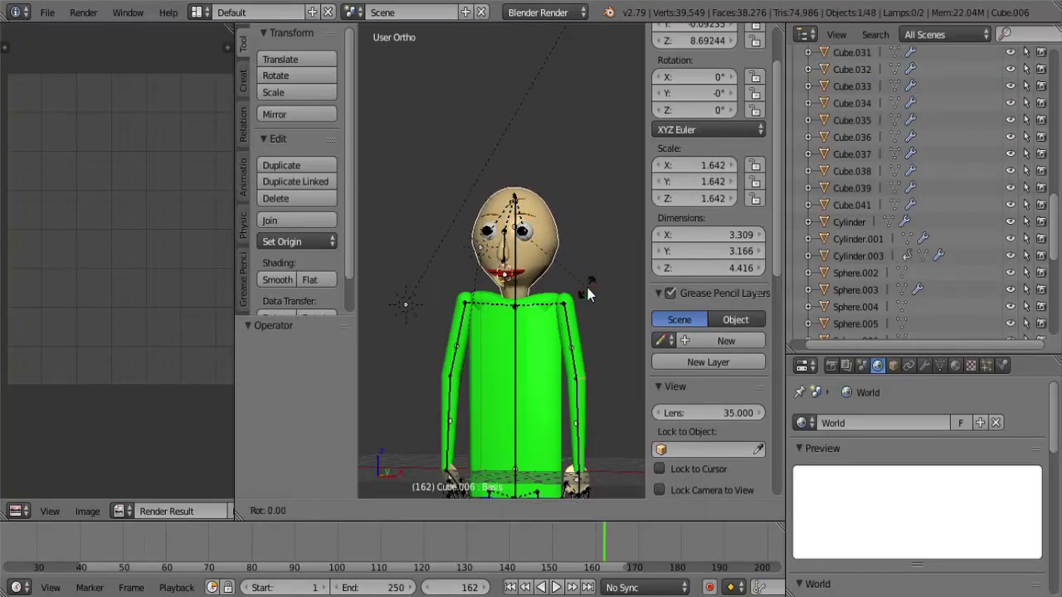
click(572, 284)
right_click(524, 294)
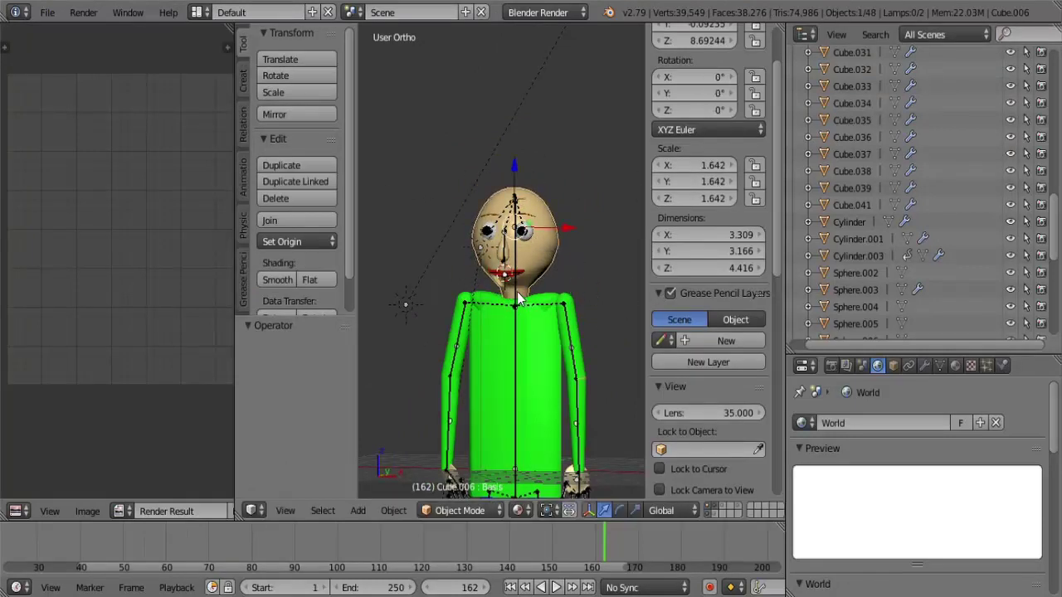
key(ctrl+Tab)
key(r)
key(r)
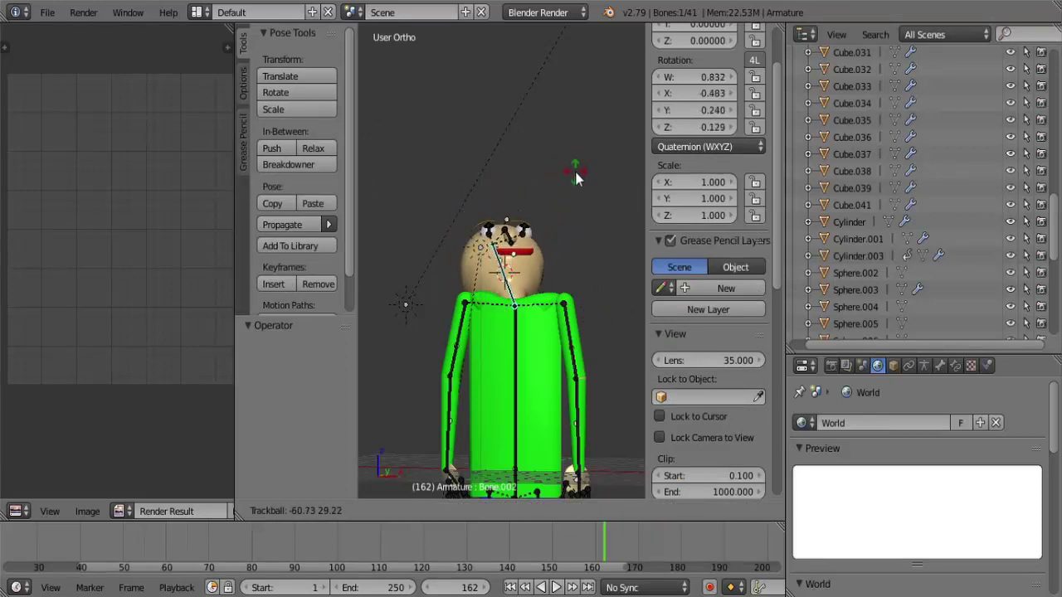
Tip the head back and trackball-rotate the right upper arm up overhead
click(574, 168)
right_click(571, 340)
key(r)
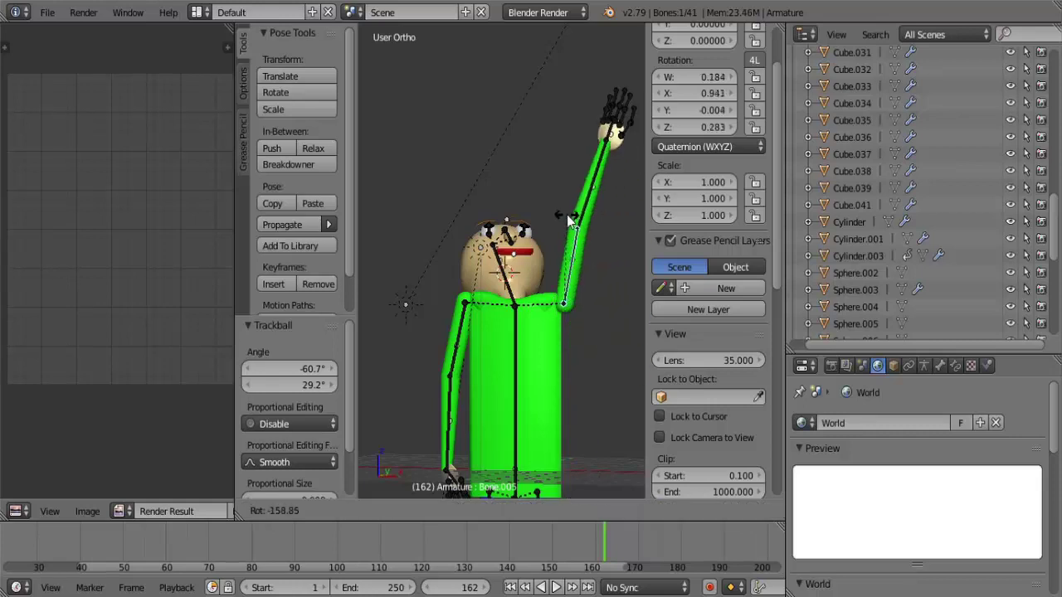
key(r)
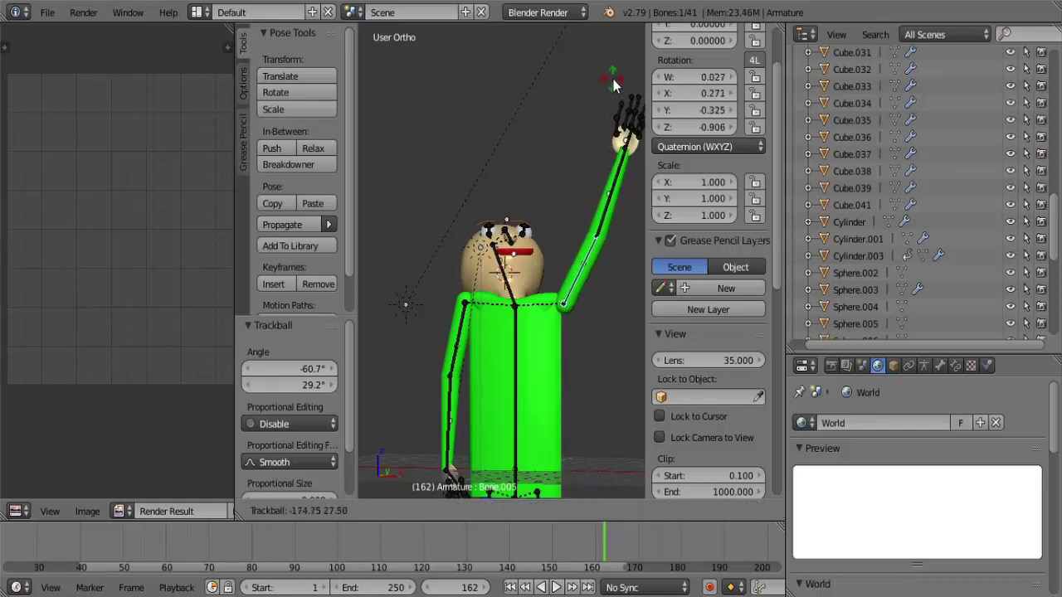
click(613, 79)
Bend the right forearm up and over toward the head
right_click(624, 169)
key(r)
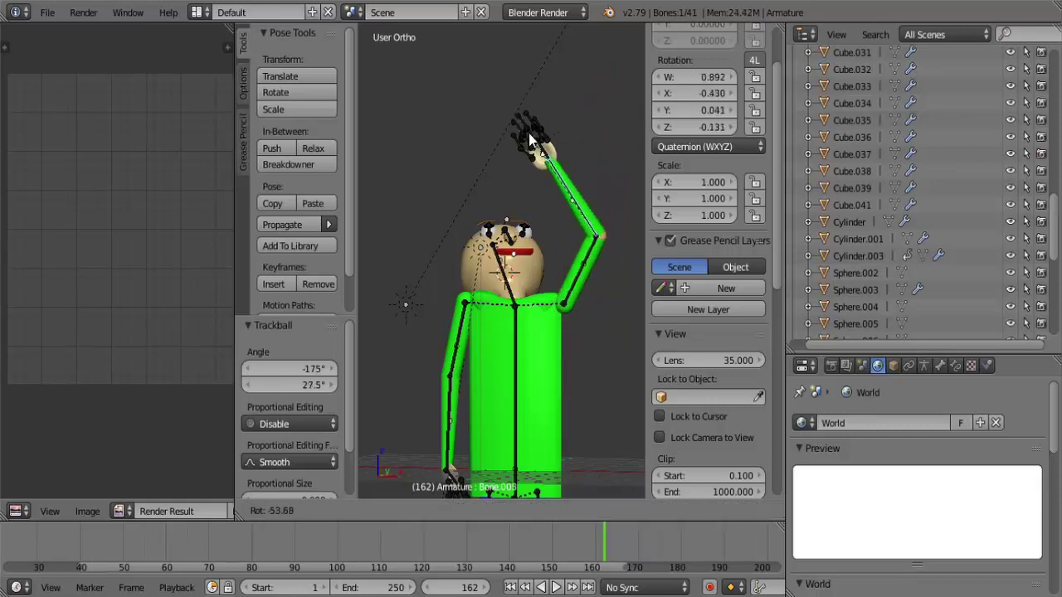
key(r)
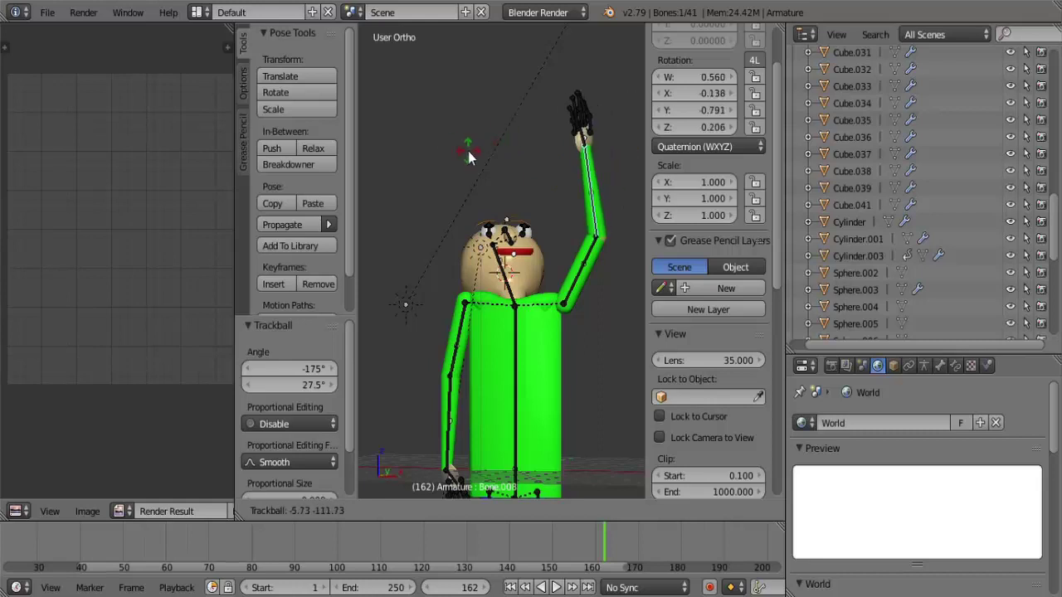
click(492, 135)
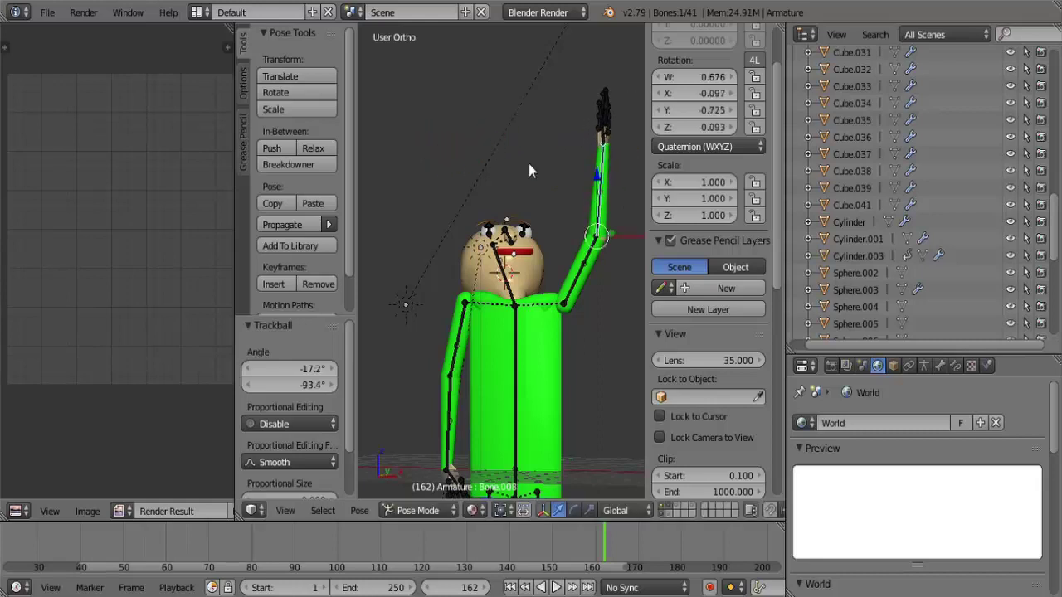
key(r)
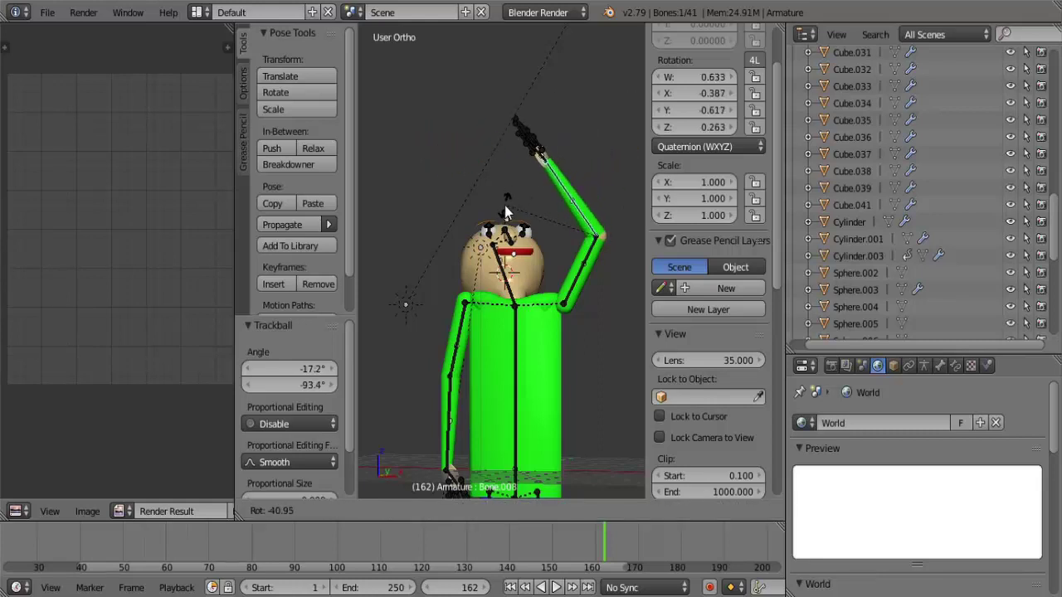
click(503, 212)
scroll(487, 329, down, 3)
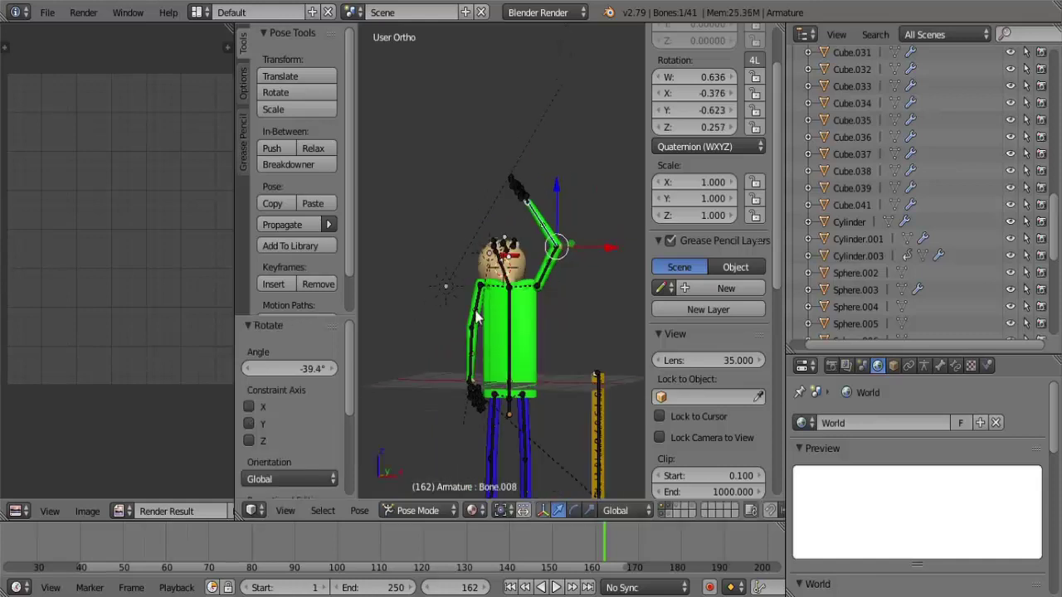
Trackball-rotate the other arm's bone to raise it out to the side
key(ctrl+Tab)
right_click(471, 352)
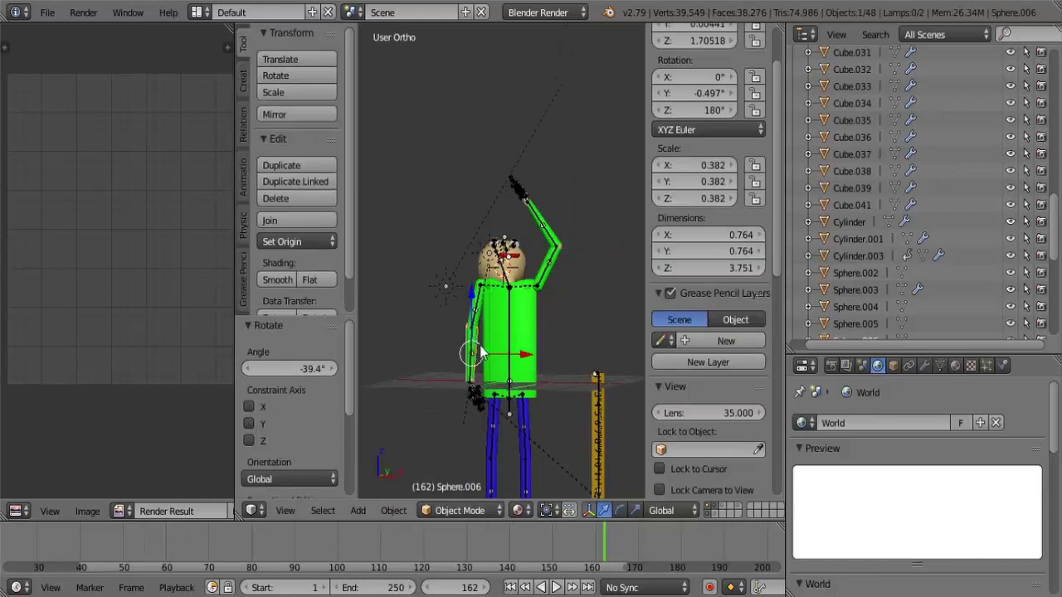
right_click(506, 305)
key(ctrl+Tab)
right_click(478, 348)
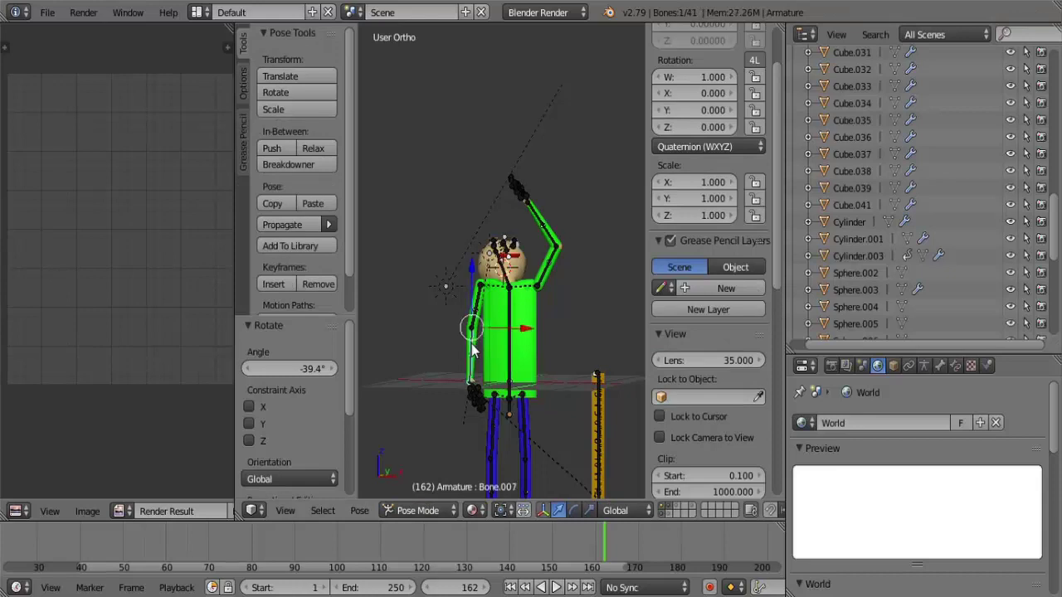
key(r)
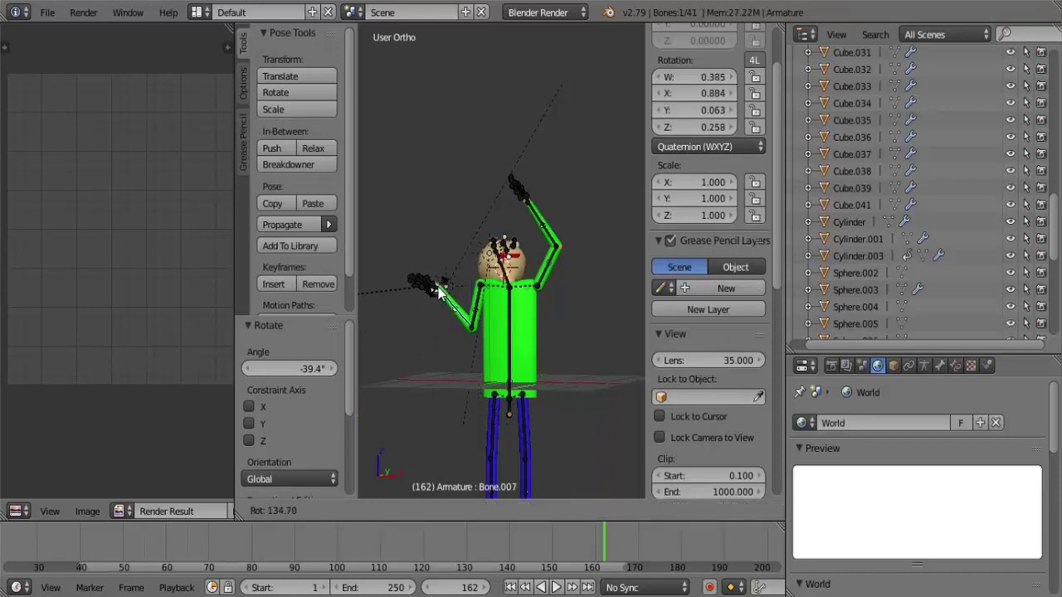
key(r)
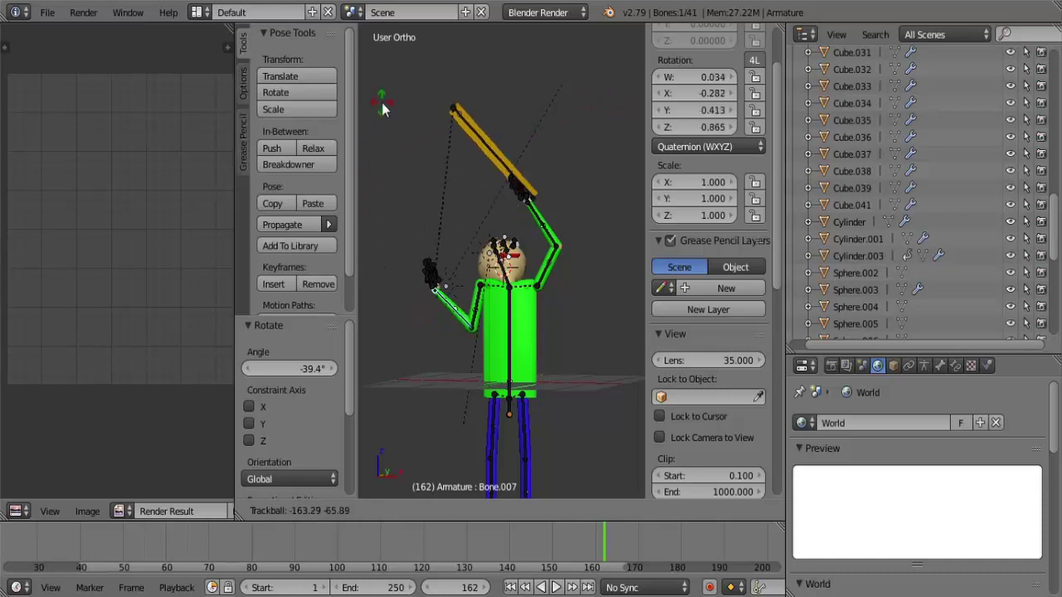
Rotate the ruler bone and slide it -23.319 along X out of the scene
click(382, 102)
right_click(484, 145)
key(r)
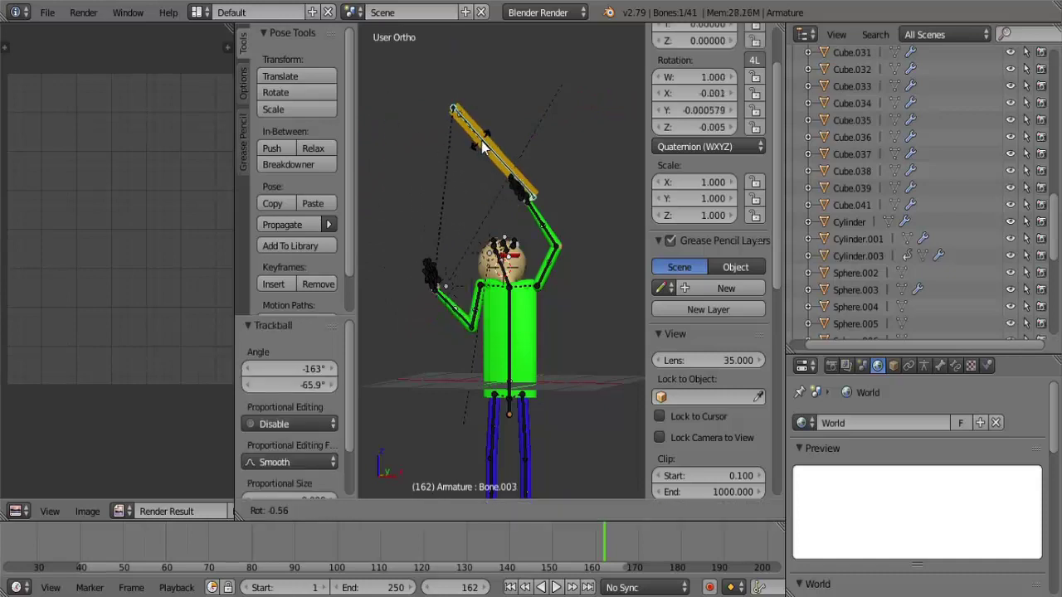
click(413, 101)
key(g)
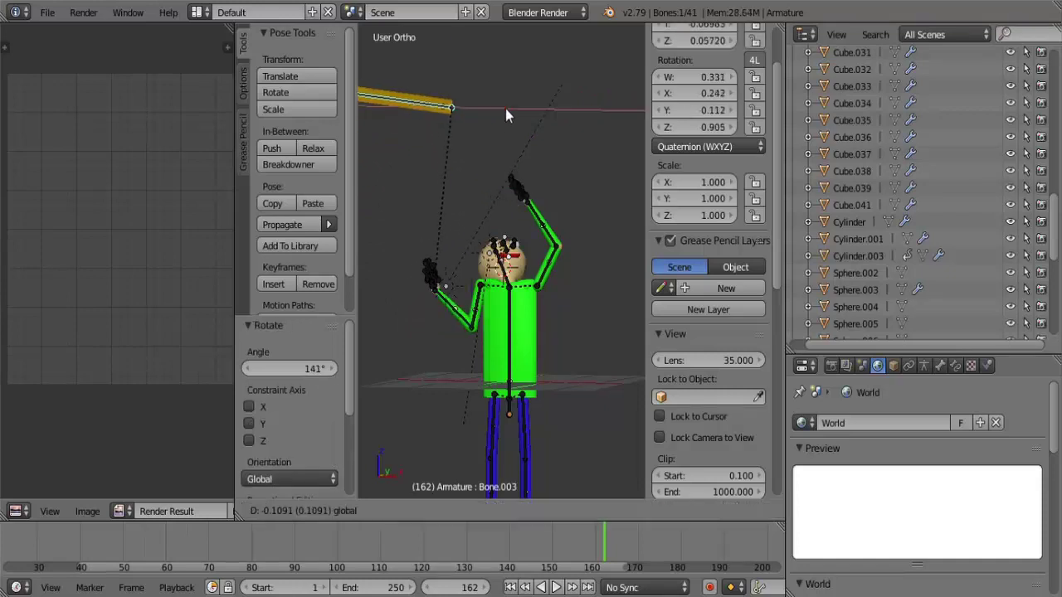
key(x)
click(482, 131)
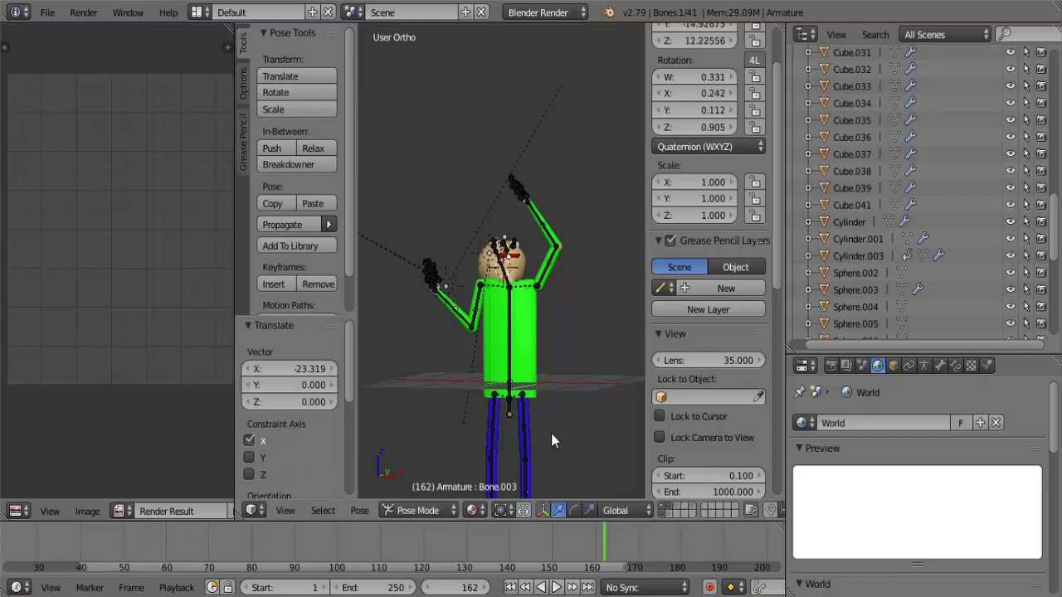
scroll(551, 439, down, 2)
Kick one leg up to the side and slightly tilt the standing leg
right_click(517, 411)
key(r)
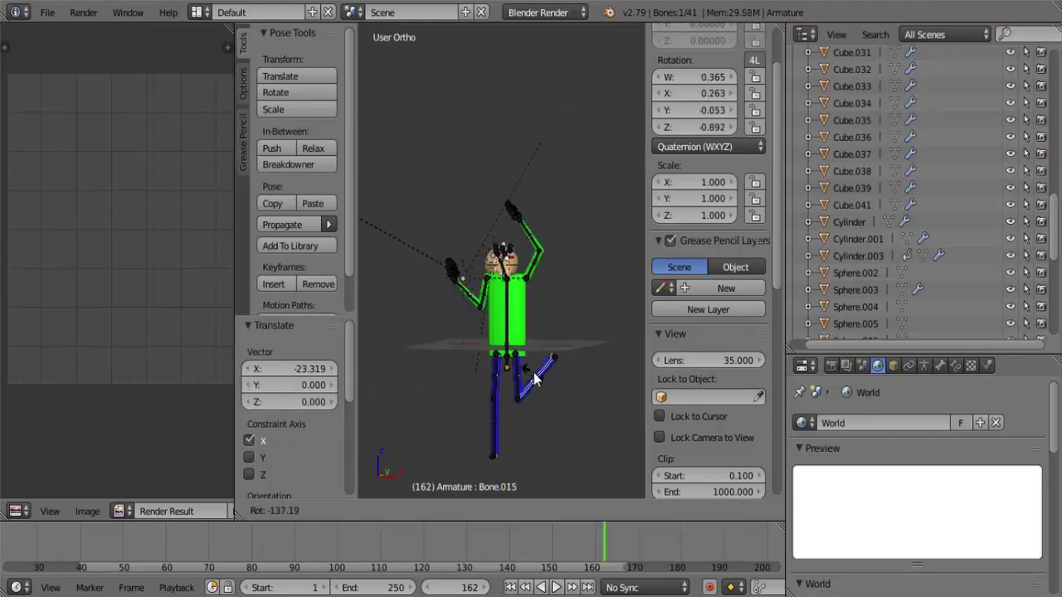
click(543, 386)
right_click(496, 440)
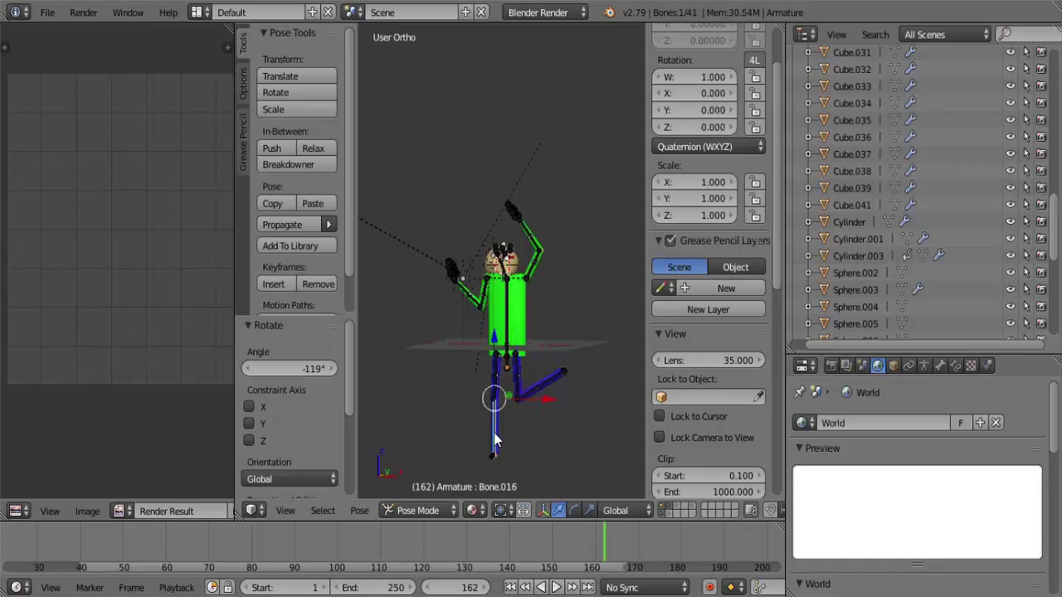
key(r)
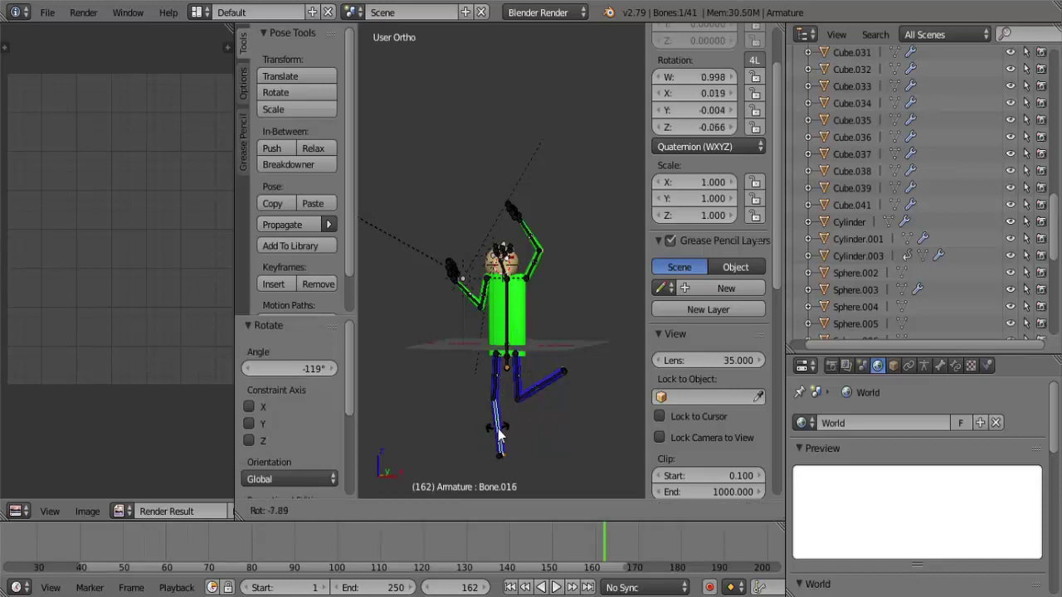
click(497, 434)
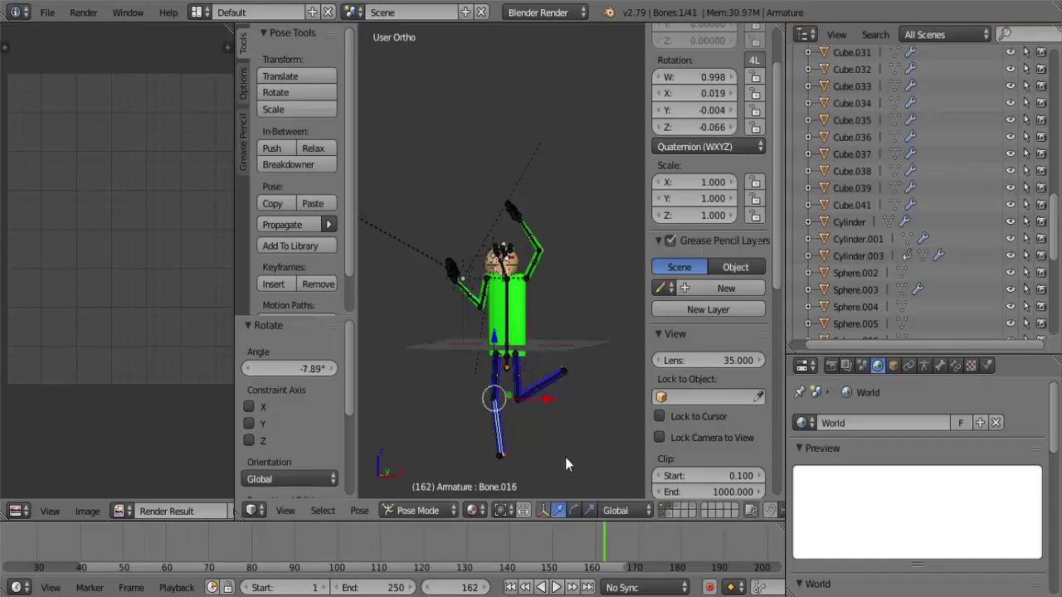
click(474, 511)
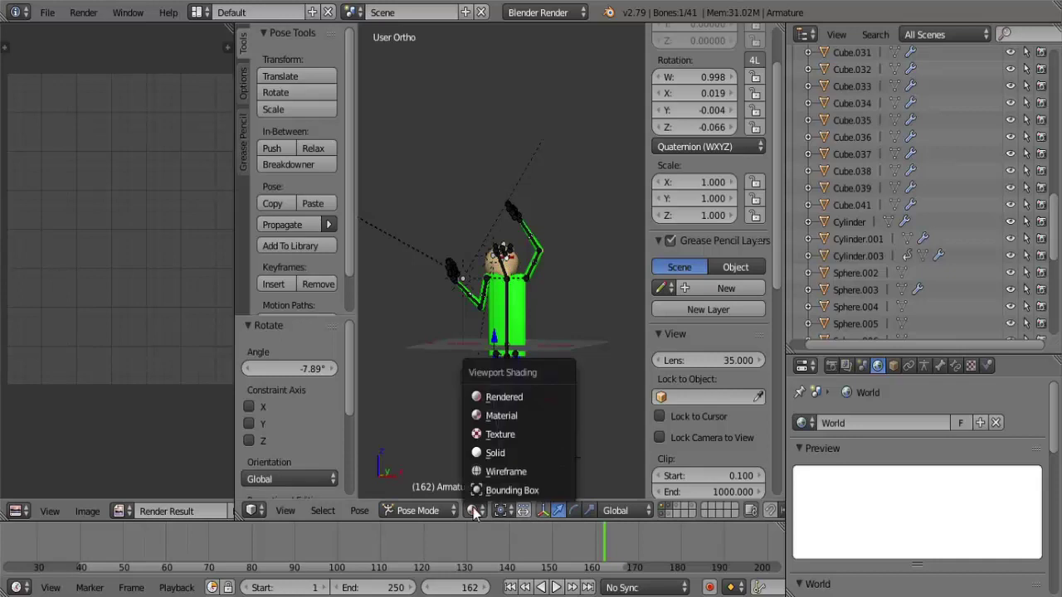
Try rendered and solid shading, orbiting to view the dancing pose from above
click(531, 396)
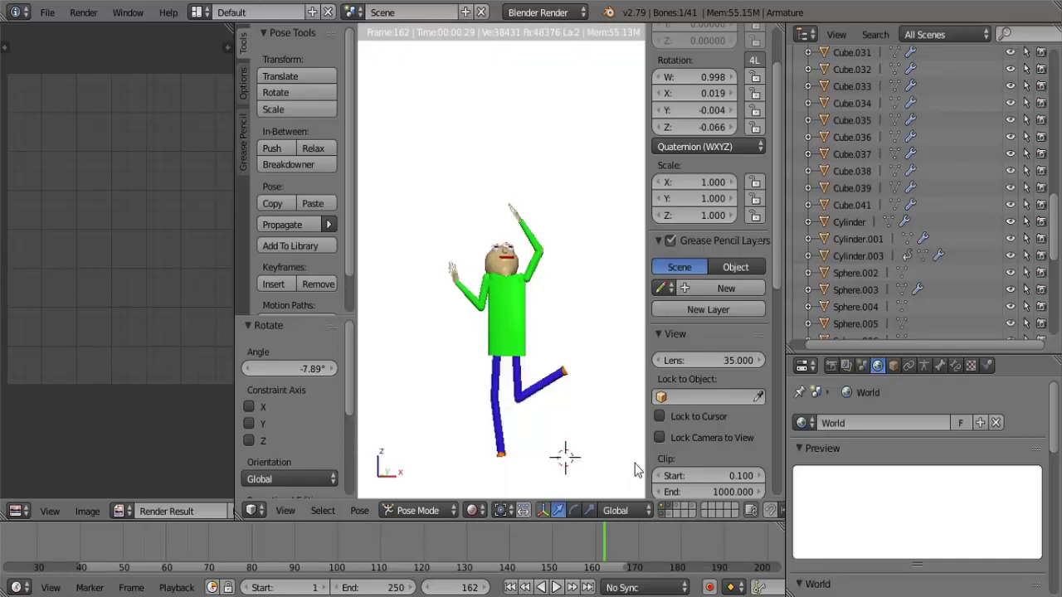
click(475, 511)
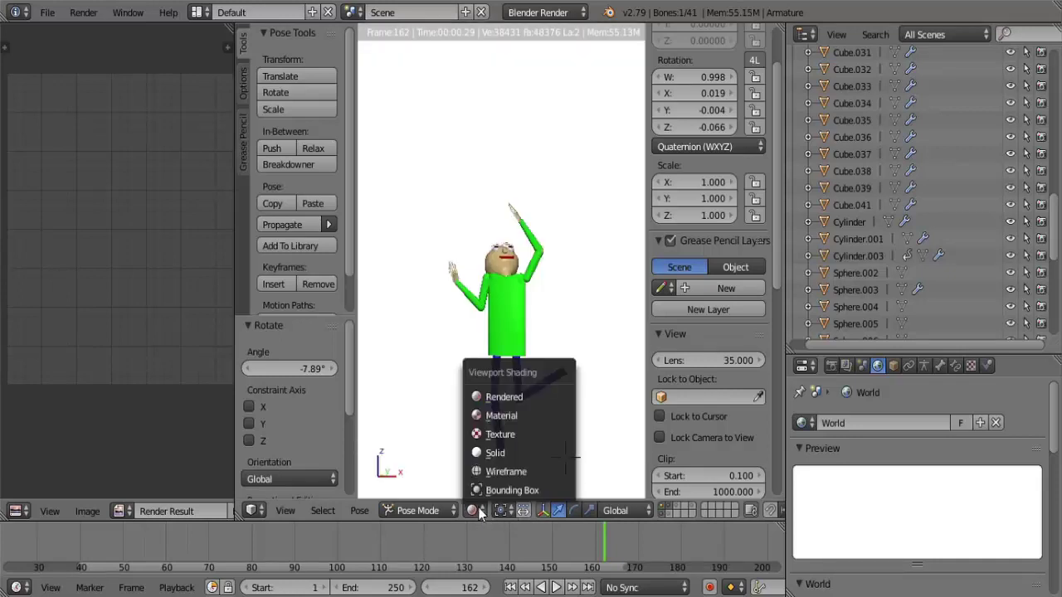
click(514, 452)
middle_drag(583, 308, 378, 368)
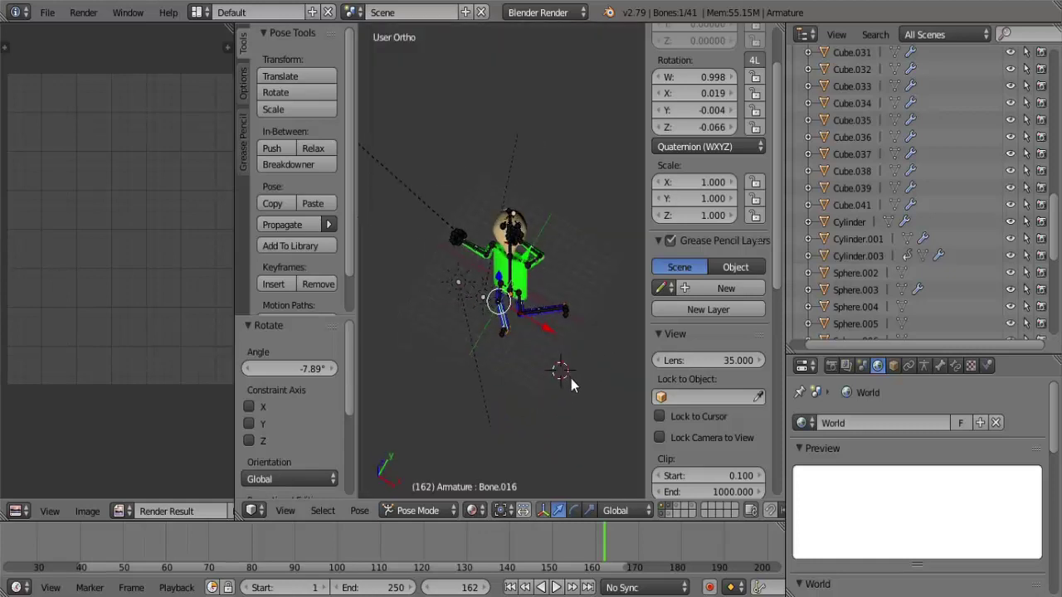
click(473, 510)
click(497, 397)
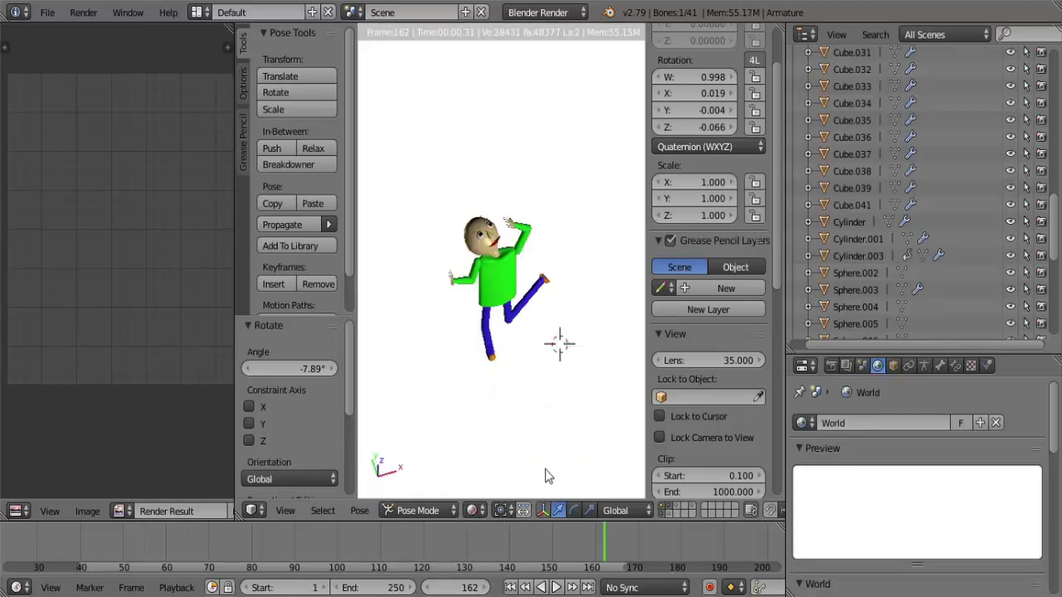
click(608, 475)
Compare the pose in texture, wireframe and solid shading
click(473, 511)
click(516, 434)
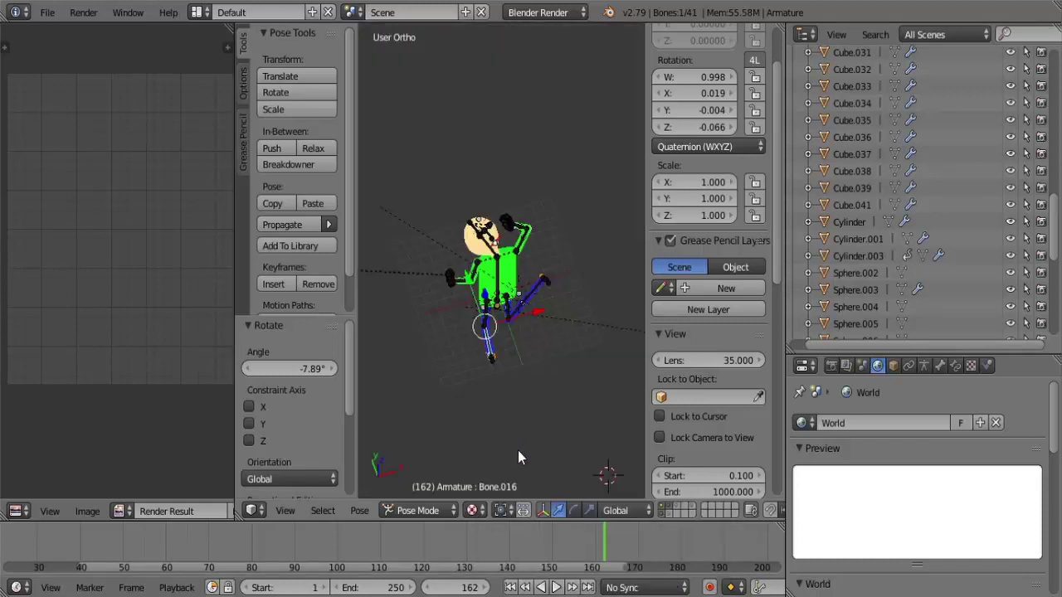
click(471, 510)
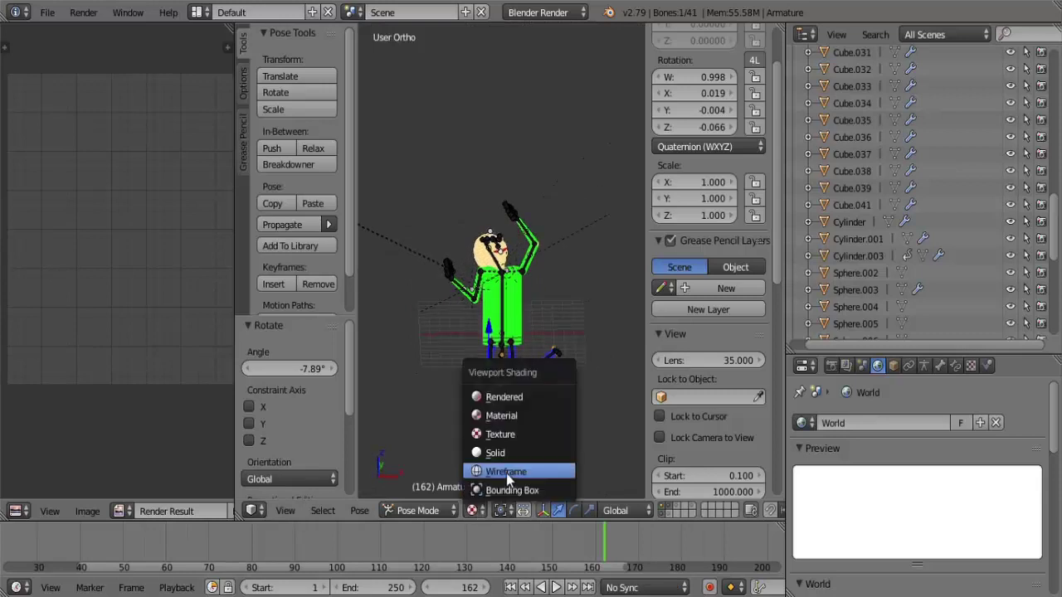
click(506, 472)
click(472, 510)
click(495, 451)
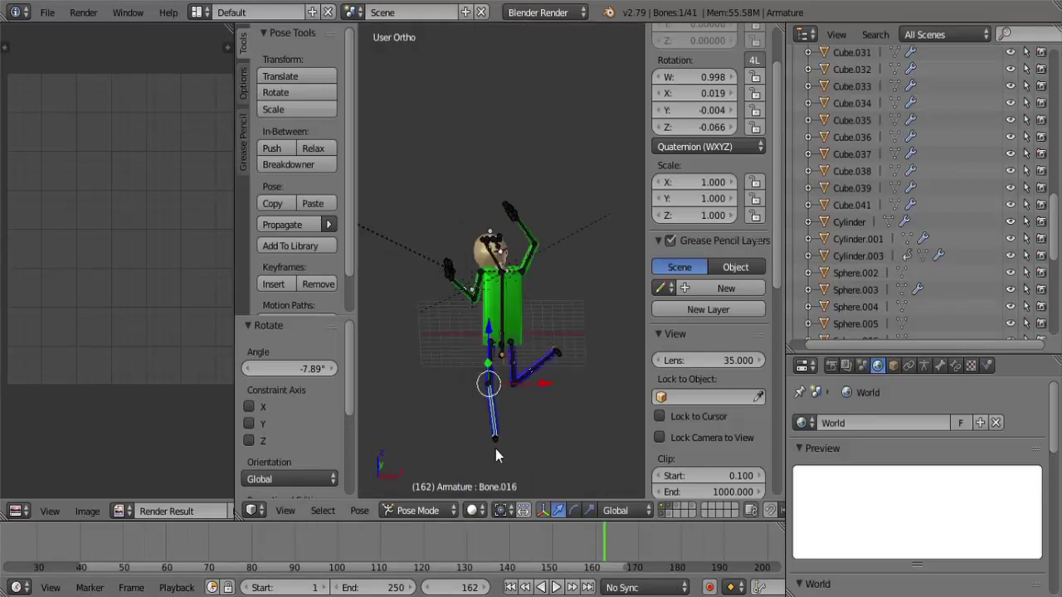
Settle on rendered shading to preview Baldi's one-legged kicking pose
click(472, 510)
click(510, 396)
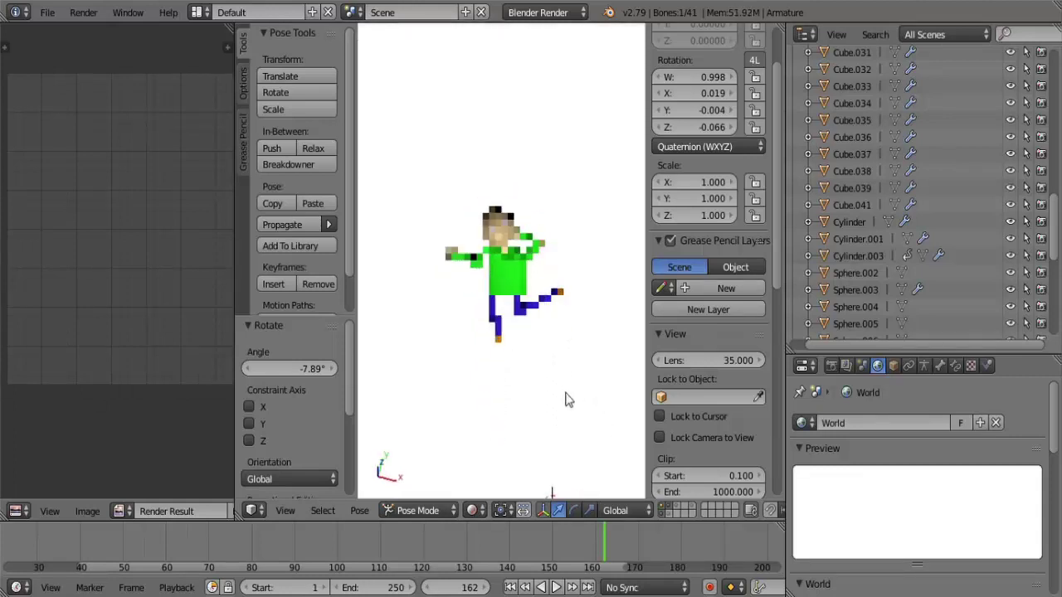
scroll(622, 371, up, 3)
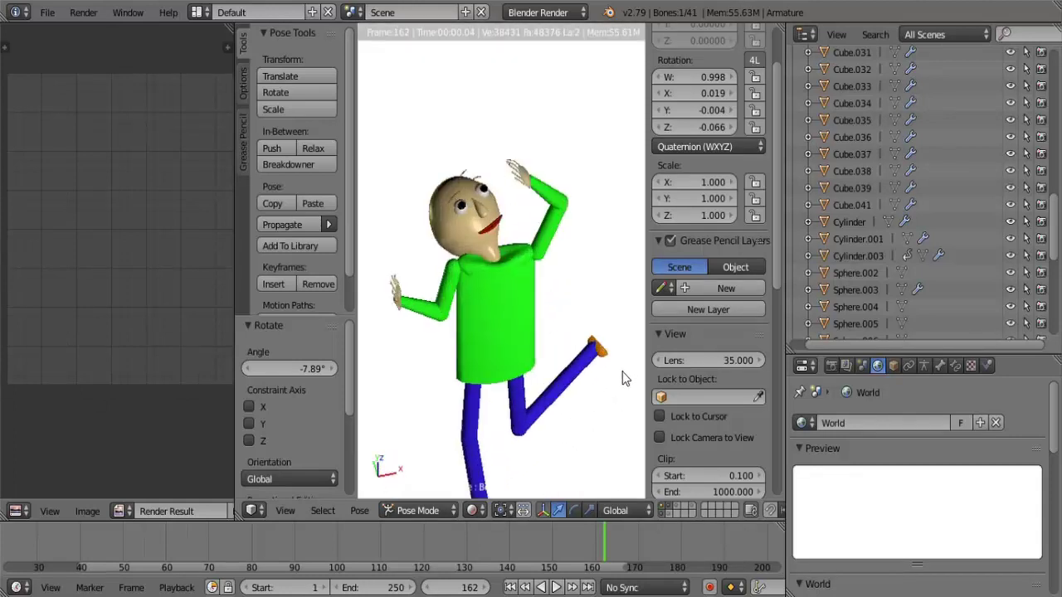
scroll(622, 371, down, 1)
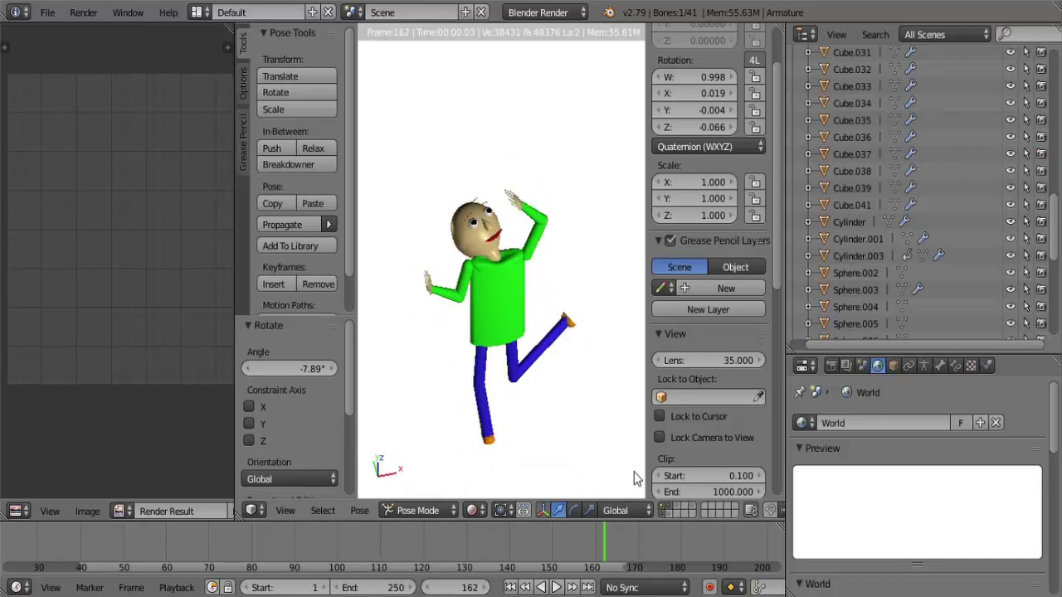